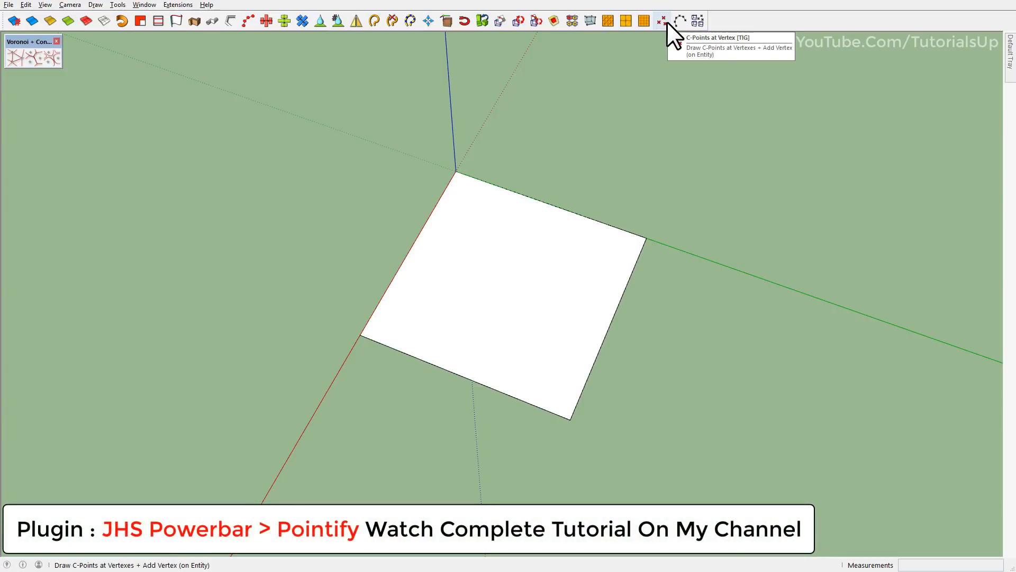
Step: Scatter 27 guide points across the square face with C-Points at Vertex, keeping them well spaced from each other
{"action": "left_click", "coordinate": [666, 21]}
{"action": "middle_click_drag", "start_coordinate": [501, 141], "coordinate": [489, 233]}
{"action": "scroll", "coordinate": [476, 228], "scroll_direction": "up", "scroll_amount": 3}
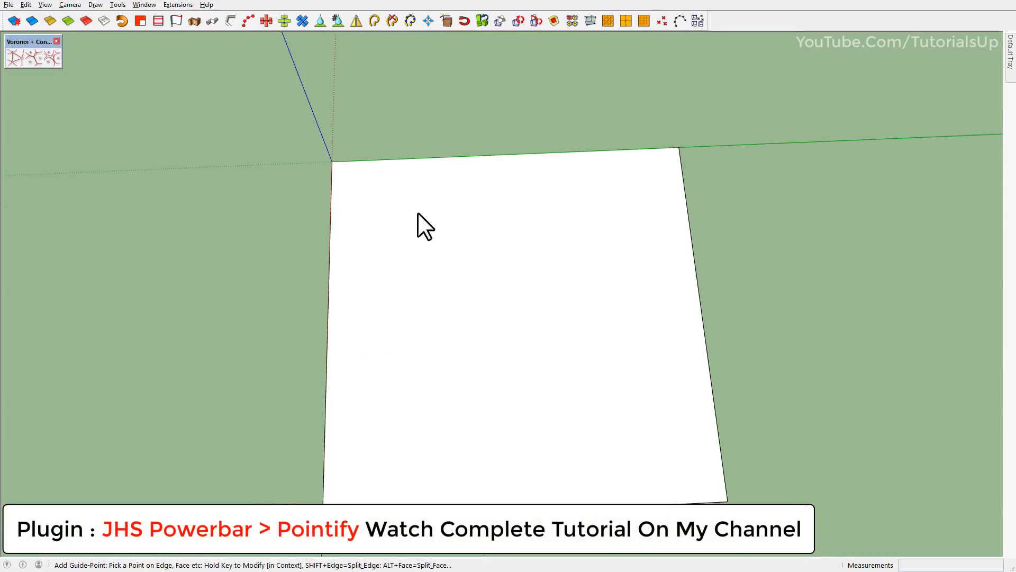
{"action": "left_click", "coordinate": [376, 195]}
{"action": "left_click", "coordinate": [436, 224]}
{"action": "left_click", "coordinate": [386, 269]}
{"action": "left_click", "coordinate": [411, 332]}
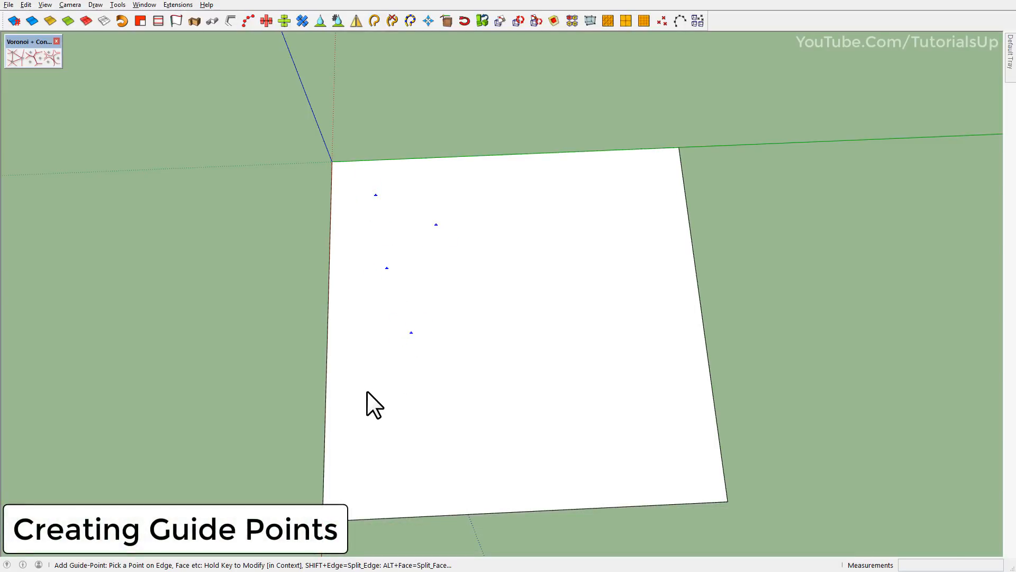
{"action": "left_click", "coordinate": [367, 390]}
{"action": "left_click", "coordinate": [505, 278]}
{"action": "left_click", "coordinate": [579, 206]}
{"action": "left_click", "coordinate": [497, 181]}
{"action": "left_click", "coordinate": [511, 231]}
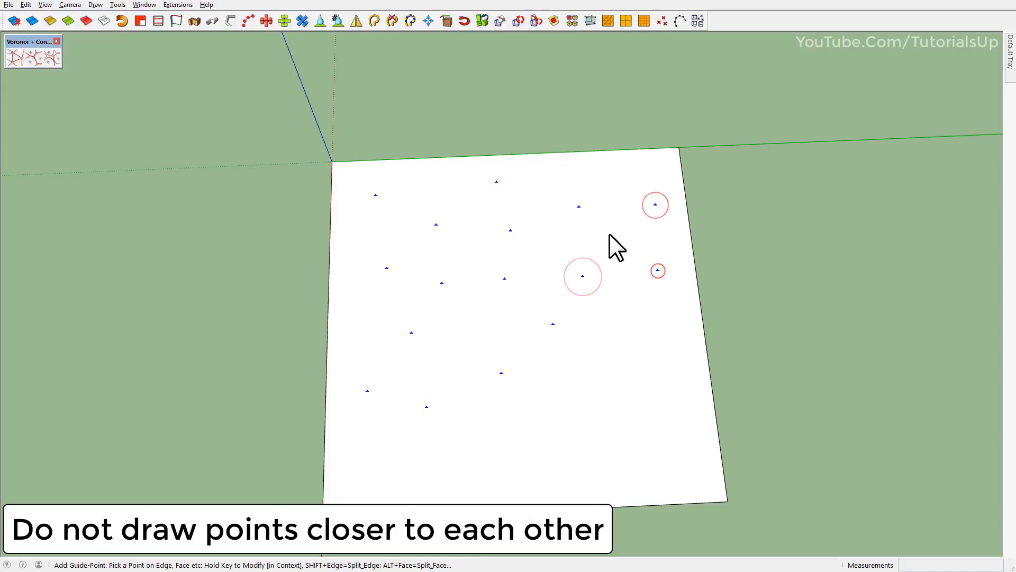
{"action": "left_click", "coordinate": [536, 435]}
{"action": "left_click", "coordinate": [450, 466]}
{"action": "left_click", "coordinate": [369, 466]}
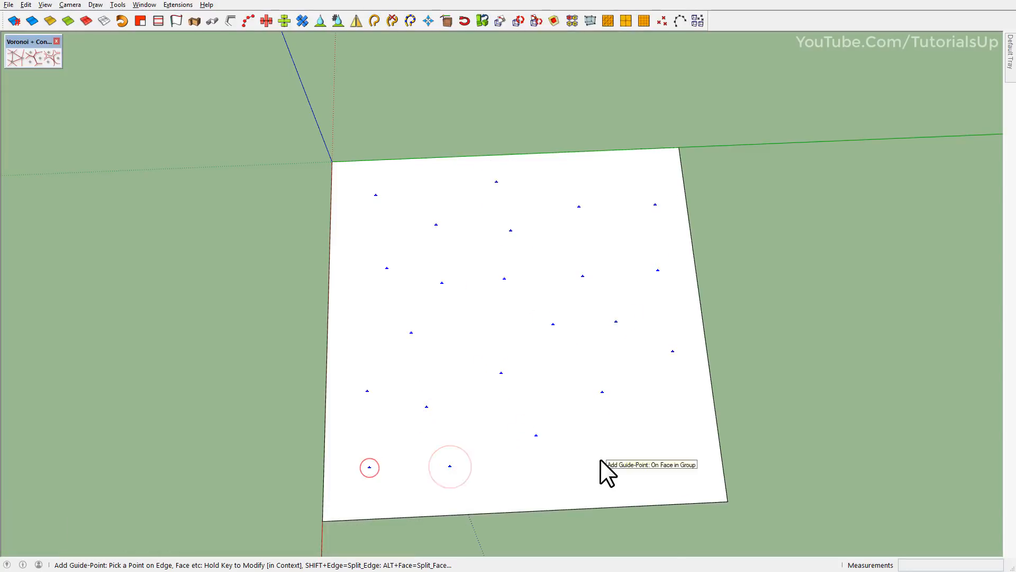
{"action": "left_click", "coordinate": [353, 315]}
{"action": "middle_click_drag", "start_coordinate": [371, 312], "coordinate": [667, 342]}
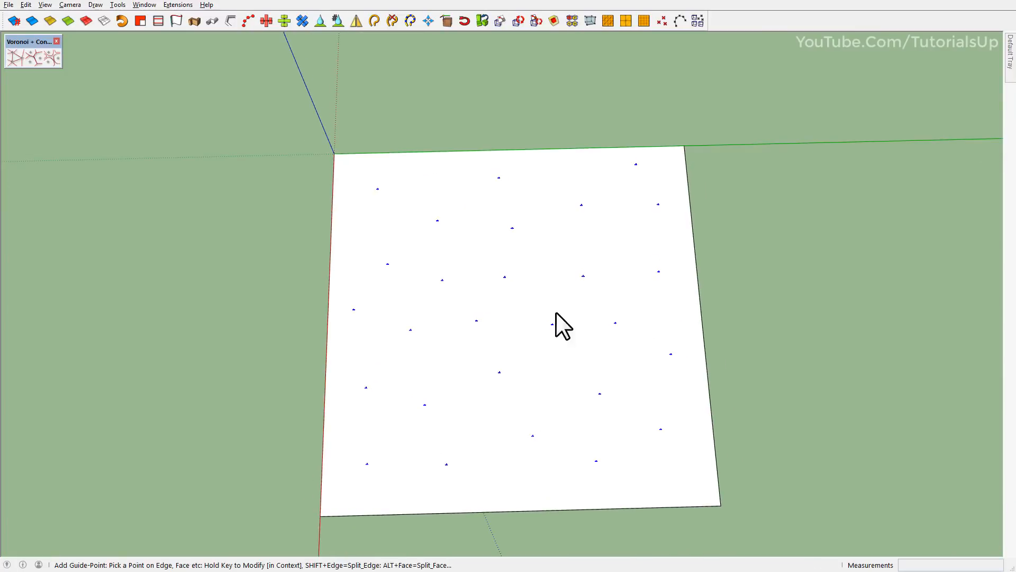
{"action": "key", "text": "space"}
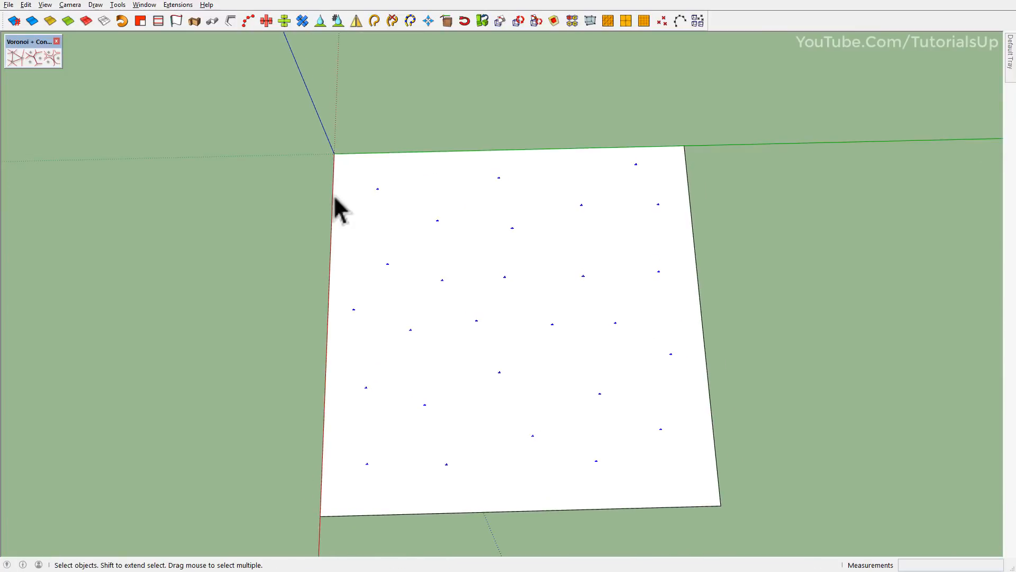
Step: Check in Entity Info how many guide points are selected
{"action": "middle_click_drag", "start_coordinate": [518, 294], "coordinate": [926, 134]}
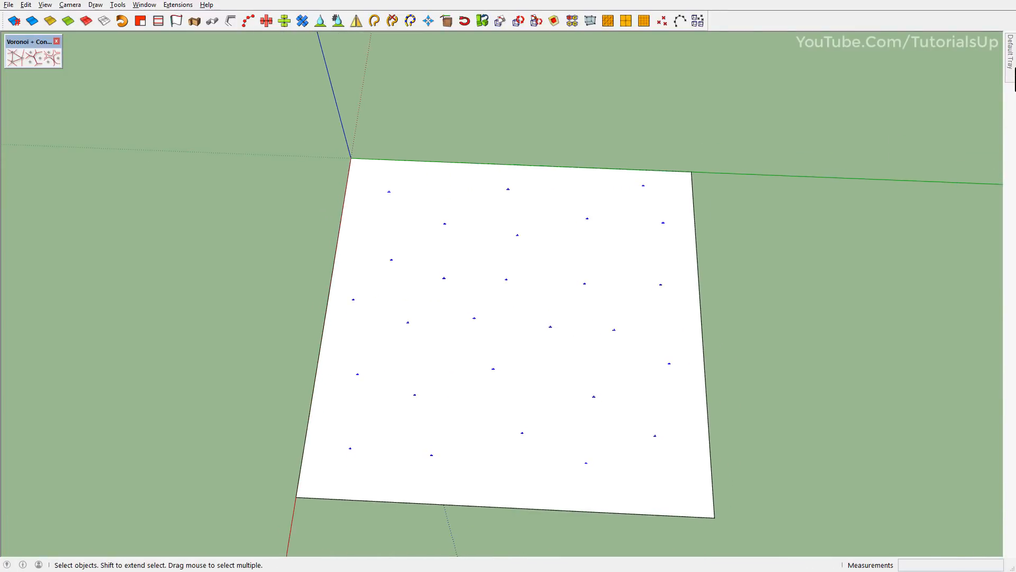
{"action": "mouse_move", "coordinate": [1015, 68]}
{"action": "left_click", "coordinate": [917, 46]}
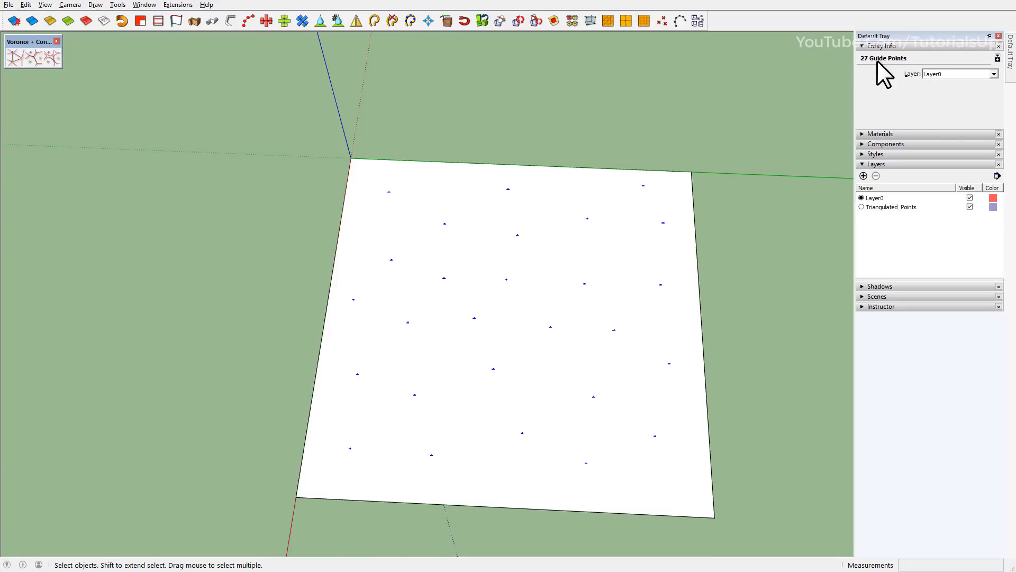
Step: Copy the selected guide points along the green axis at about 15.36' spacing, making three copied sets beside the face
{"action": "middle_click_drag", "start_coordinate": [427, 204], "coordinate": [416, 142]}
{"action": "key", "text": "m"}
{"action": "scroll", "coordinate": [385, 171], "scroll_direction": "down", "scroll_amount": 3}
{"action": "left_click", "coordinate": [442, 136]}
{"action": "key", "text": "ctrl"}
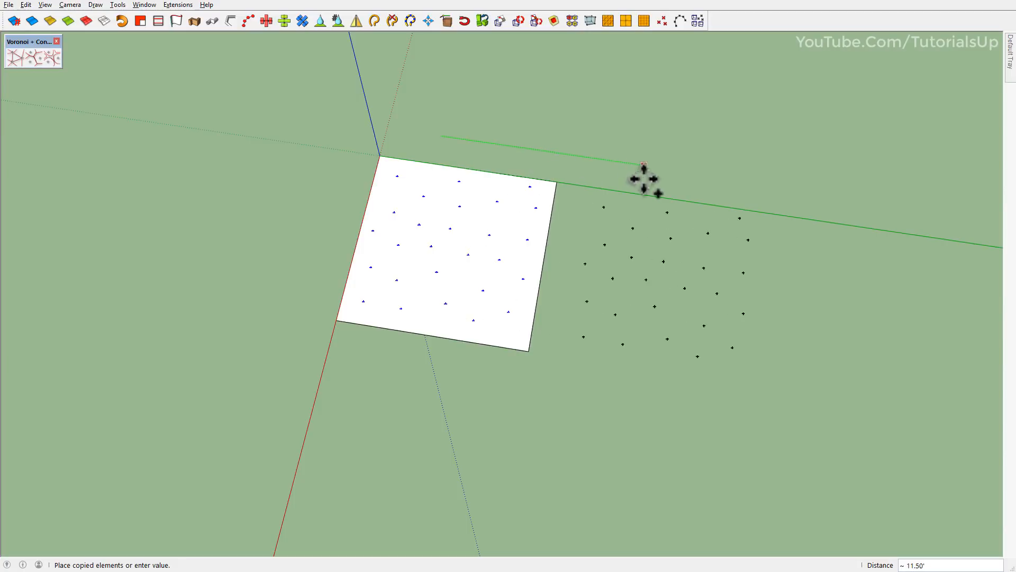
{"action": "scroll", "coordinate": [376, 137], "scroll_direction": "down", "scroll_amount": 2}
{"action": "left_click", "coordinate": [578, 149]}
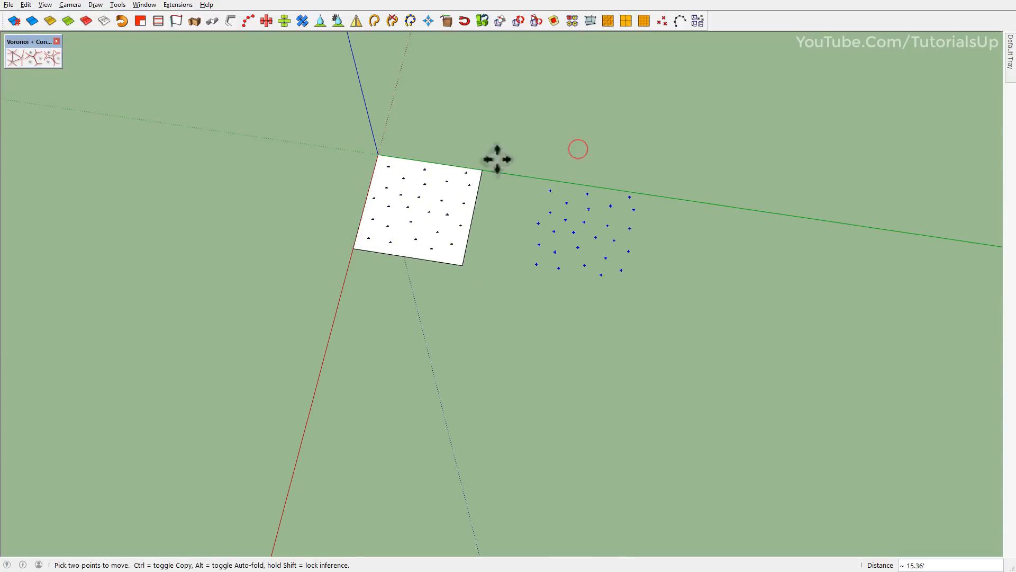
{"action": "scroll", "coordinate": [508, 139], "scroll_direction": "down", "scroll_amount": 3}
{"action": "scroll", "coordinate": [513, 142], "scroll_direction": "up", "scroll_amount": 3}
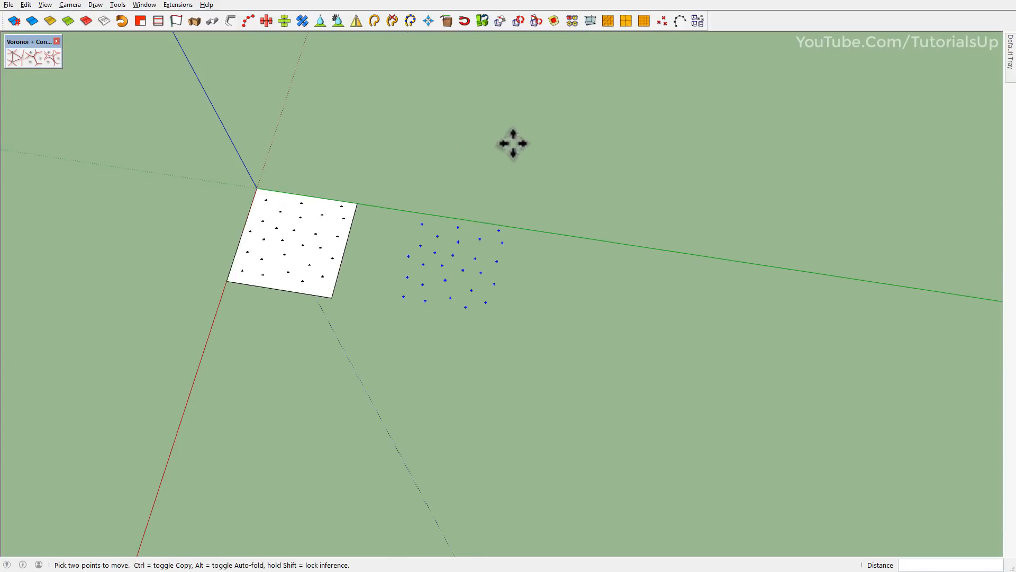
{"action": "middle_click_drag", "start_coordinate": [521, 318], "coordinate": [339, 317], "text": "shift"}
{"action": "key", "text": "space"}
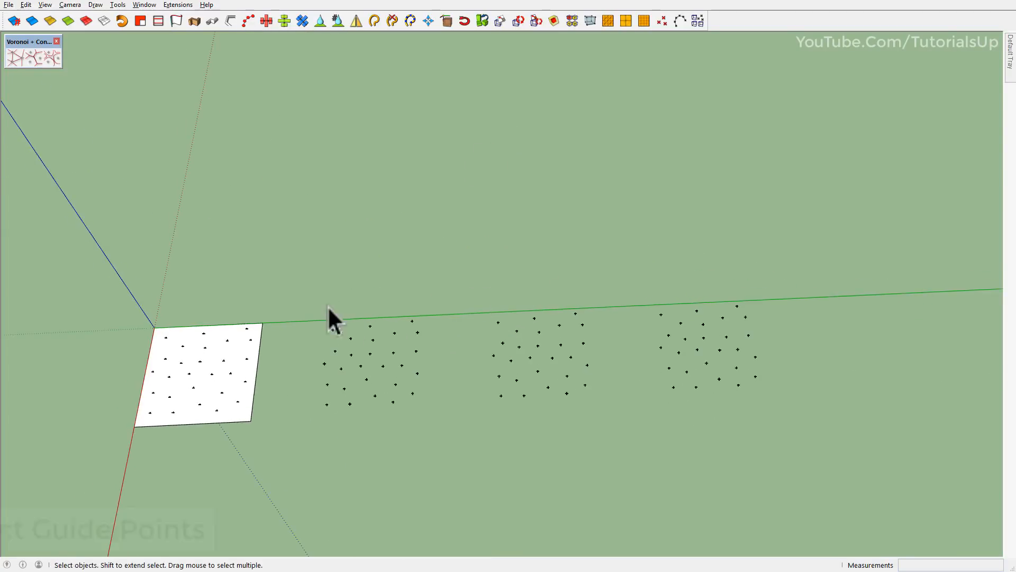
Step: Select the copied guide points nearest the face and triangulate them on the Triangulated_Points layer
{"action": "left_click_drag", "start_coordinate": [303, 261], "coordinate": [453, 514]}
{"action": "scroll", "coordinate": [316, 396], "scroll_direction": "up", "scroll_amount": 6}
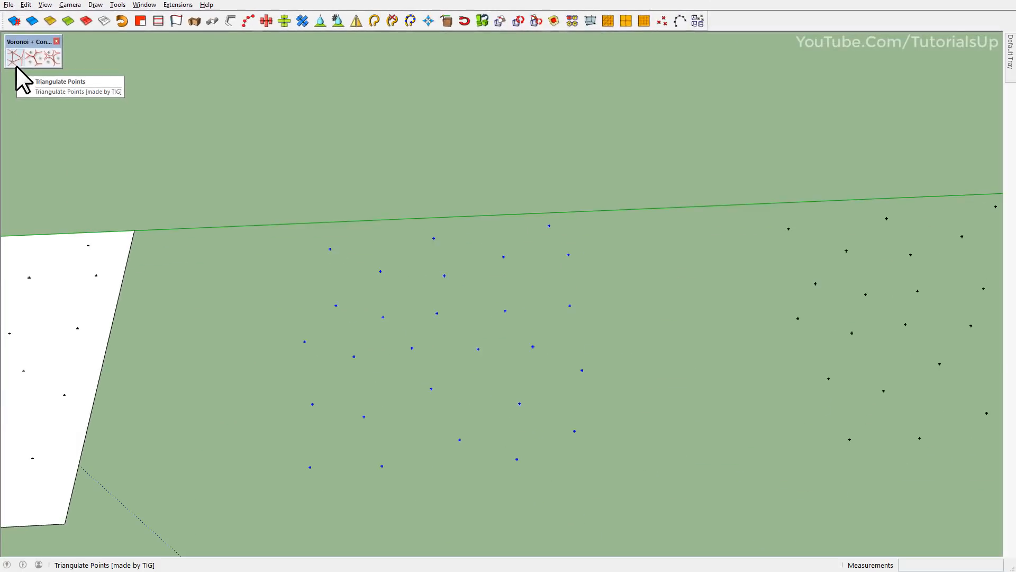
{"action": "left_click", "coordinate": [16, 66]}
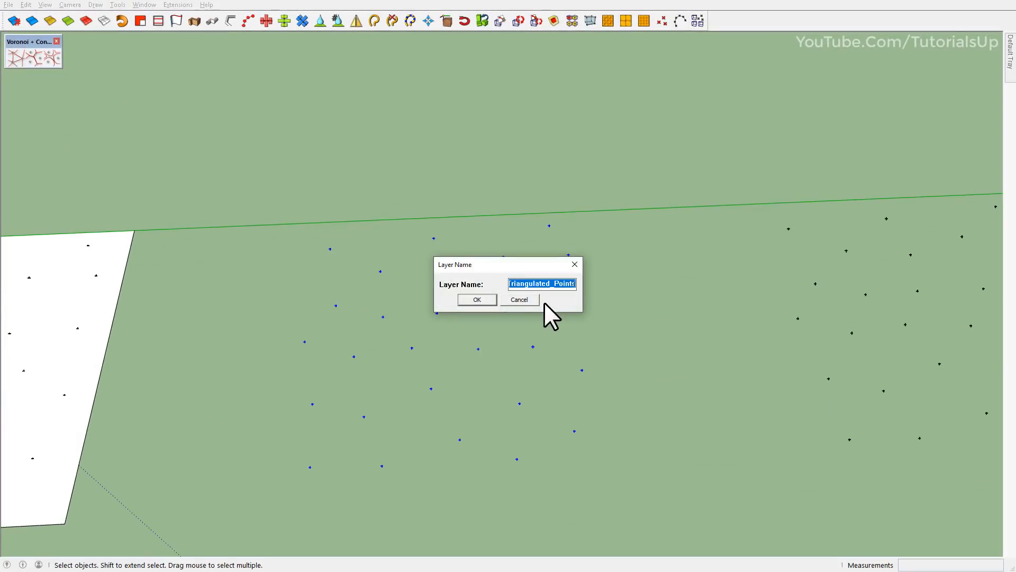
{"action": "left_click", "coordinate": [475, 299]}
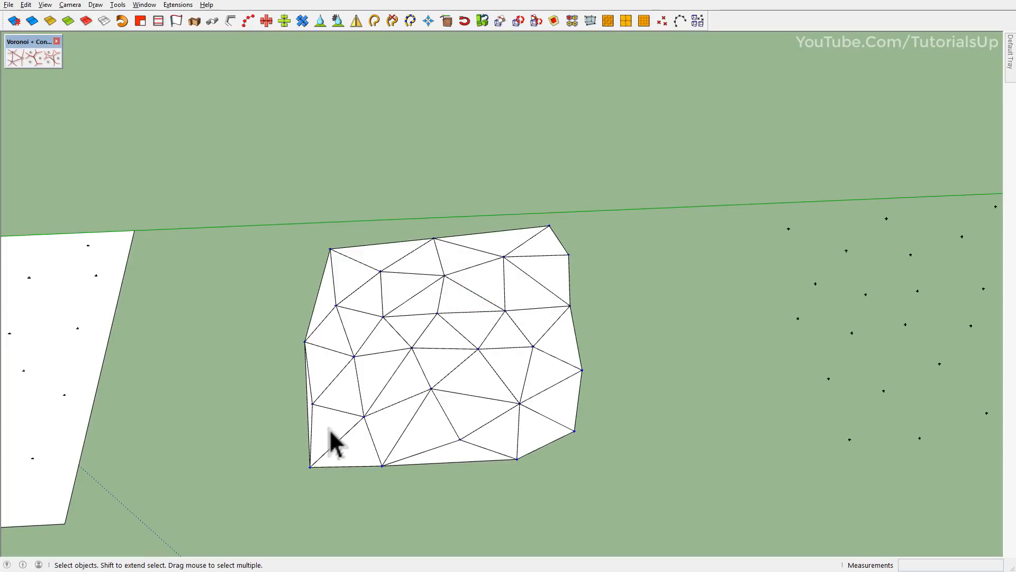
{"action": "scroll", "coordinate": [329, 429], "scroll_direction": "up", "scroll_amount": 3}
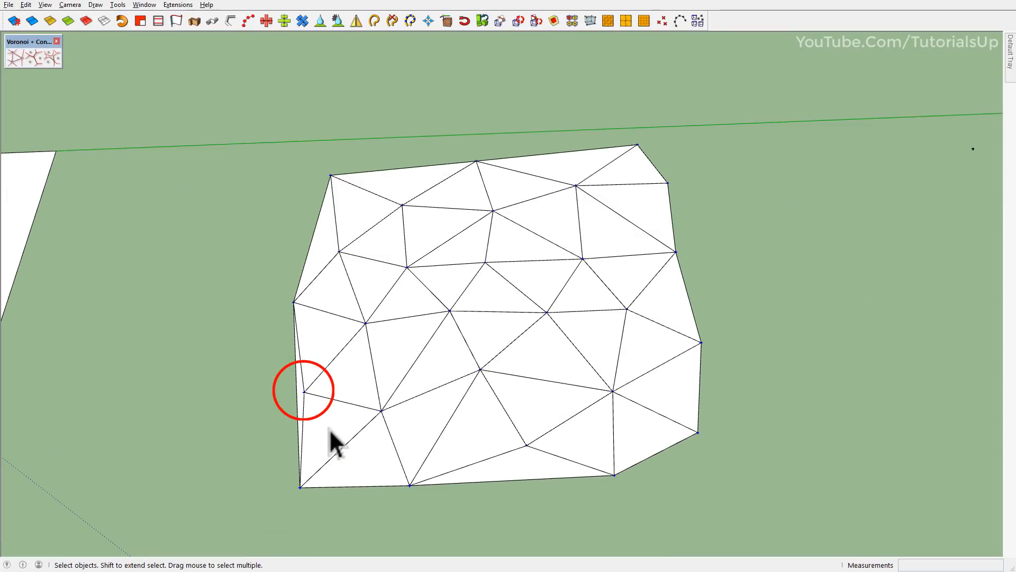
{"action": "mouse_move", "coordinate": [358, 435]}
{"action": "middle_mouse_down"}
{"action": "mouse_move", "coordinate": [438, 408]}
{"action": "mouse_move", "coordinate": [436, 465]}
{"action": "mouse_move", "coordinate": [489, 325]}
{"action": "mouse_move", "coordinate": [578, 294]}
{"action": "middle_mouse_up"}
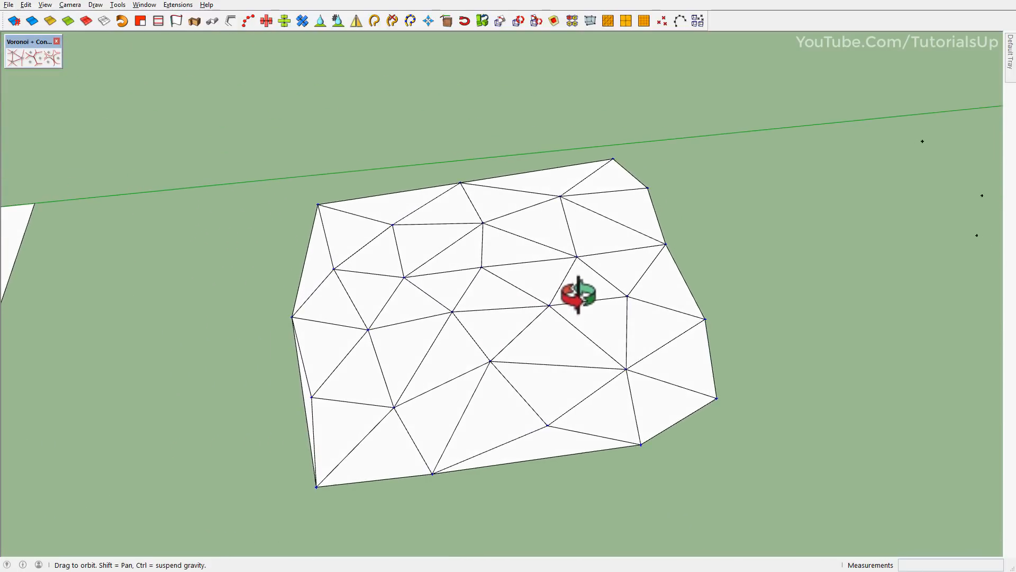
{"action": "scroll", "coordinate": [381, 392], "scroll_direction": "down", "scroll_amount": 2}
{"action": "middle_click_drag", "start_coordinate": [476, 350], "coordinate": [397, 417]}
{"action": "middle_click_drag", "start_coordinate": [640, 351], "coordinate": [347, 333], "text": "shift"}
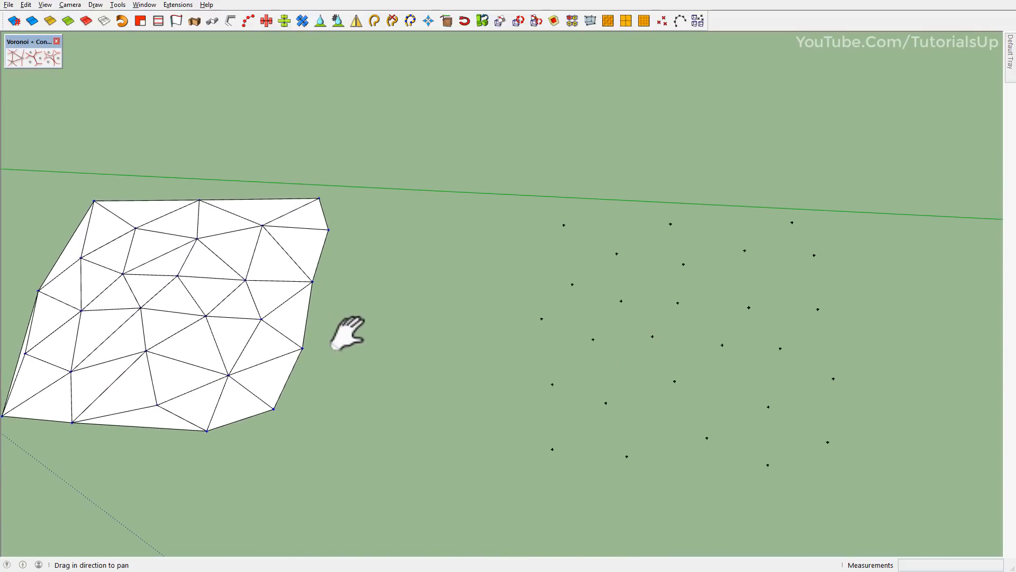
{"action": "key", "text": "m"}
{"action": "left_click", "coordinate": [553, 383]}
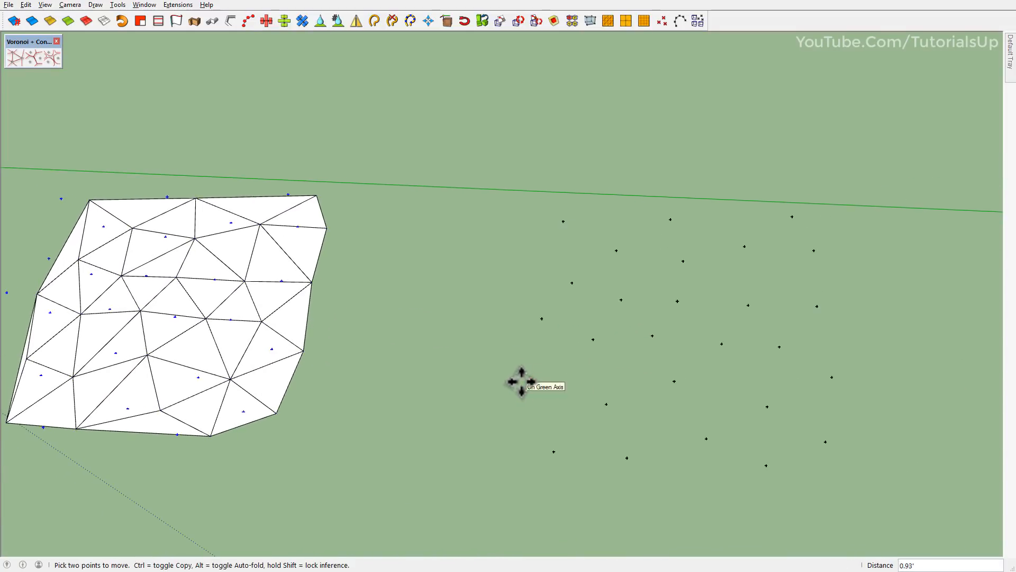
{"action": "key", "text": "space"}
Step: Move the second set's left-edge guide point, second from the bottom, outward by about 0.77'
{"action": "left_click", "coordinate": [522, 363]}
{"action": "key", "text": "m"}
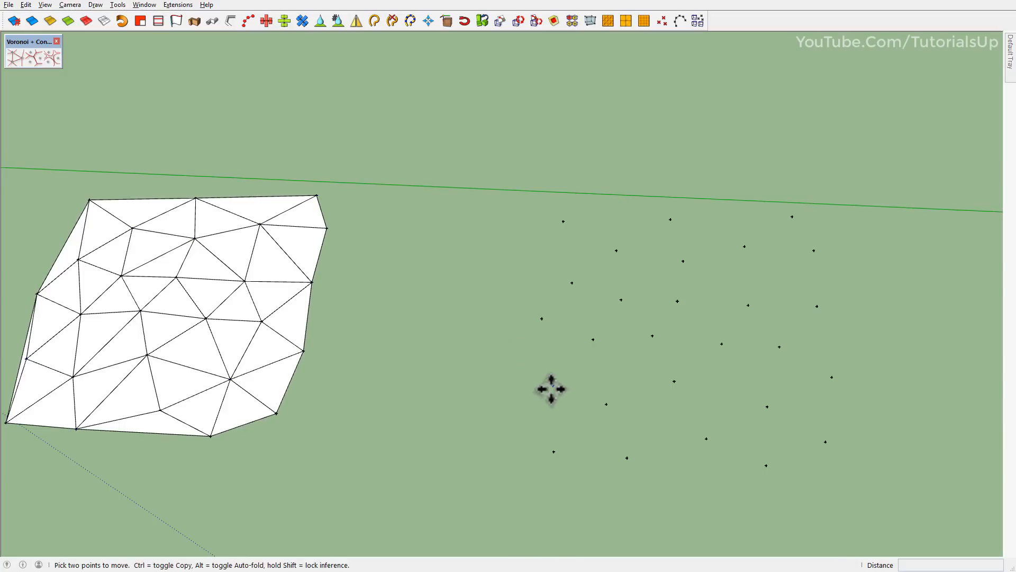
{"action": "left_click", "coordinate": [553, 385]}
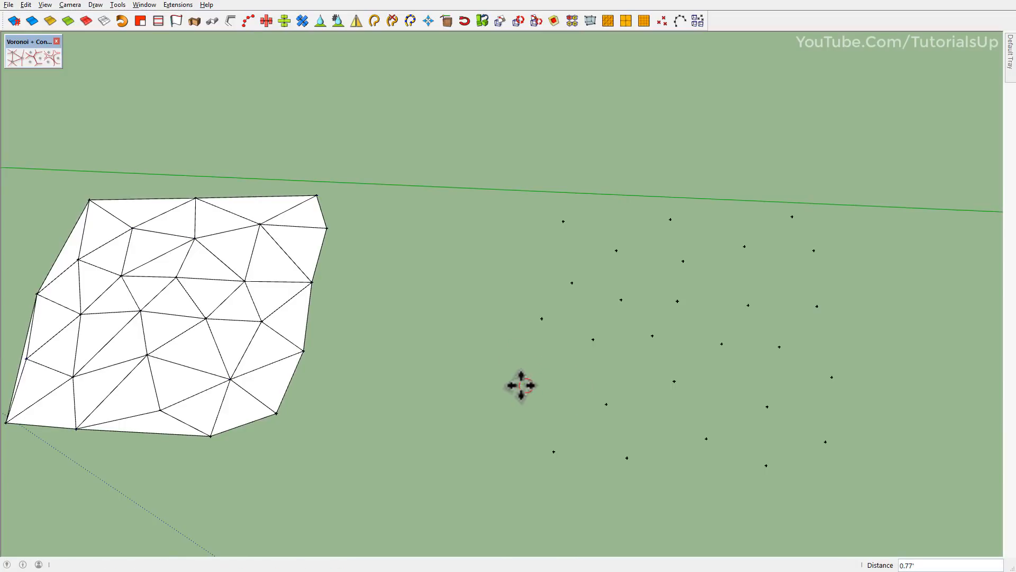
{"action": "key", "text": "space"}
Step: Select all guide points of the second copied set and triangulate them on the Triangulated_Points layer
{"action": "scroll", "coordinate": [433, 374], "scroll_direction": "down", "scroll_amount": 3}
{"action": "middle_click_drag", "start_coordinate": [598, 390], "coordinate": [551, 391], "text": "shift"}
{"action": "left_click_drag", "start_coordinate": [412, 217], "coordinate": [674, 443]}
{"action": "scroll", "coordinate": [626, 418], "scroll_direction": "up", "scroll_amount": 3}
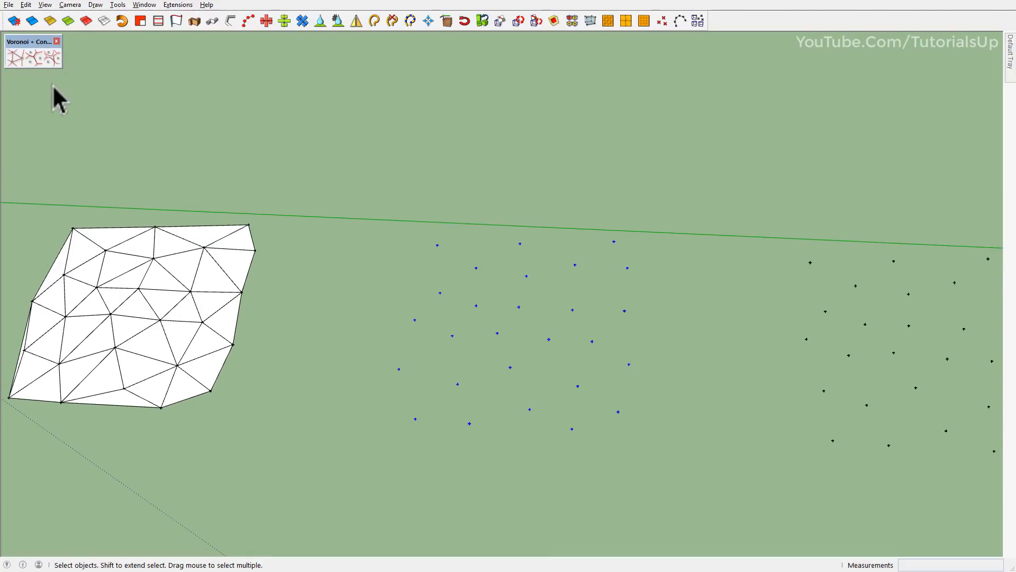
{"action": "left_click", "coordinate": [14, 58]}
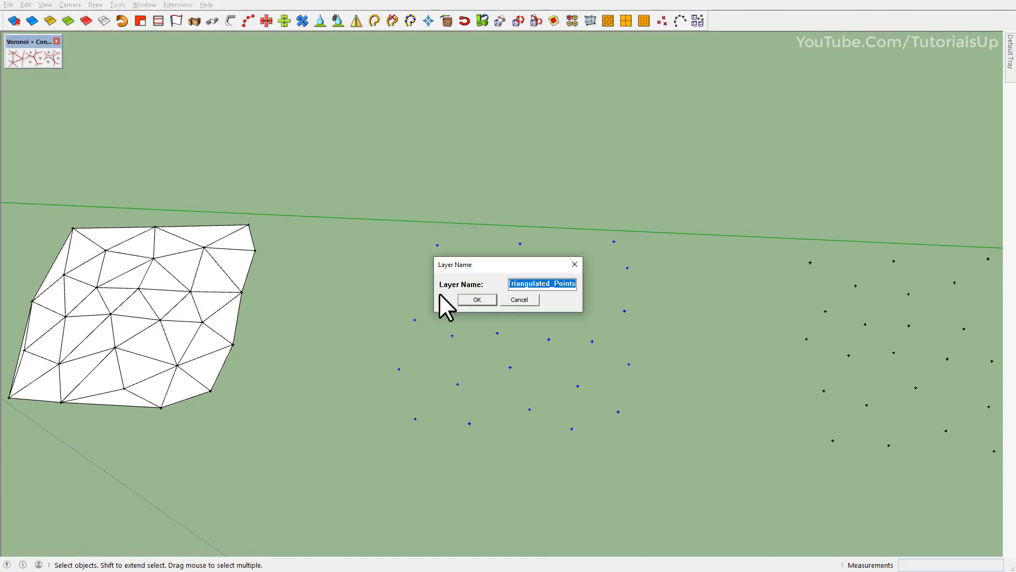
{"action": "left_click", "coordinate": [479, 300]}
{"action": "middle_click_drag", "start_coordinate": [483, 299], "coordinate": [546, 341]}
{"action": "scroll", "coordinate": [540, 333], "scroll_direction": "up", "scroll_amount": 3}
{"action": "scroll", "coordinate": [399, 274], "scroll_direction": "down", "scroll_amount": 3}
Step: Move the third set's left-edge guide point, second from the bottom, outward by about 0.99'
{"action": "middle_click_drag", "start_coordinate": [458, 318], "coordinate": [659, 348]}
{"action": "mouse_move", "coordinate": [659, 348]}
{"action": "middle_mouse_down", "text": "shift"}
{"action": "mouse_move", "coordinate": [607, 353]}
{"action": "mouse_move", "coordinate": [542, 394]}
{"action": "mouse_move", "coordinate": [459, 389]}
{"action": "middle_mouse_up", "text": "shift"}
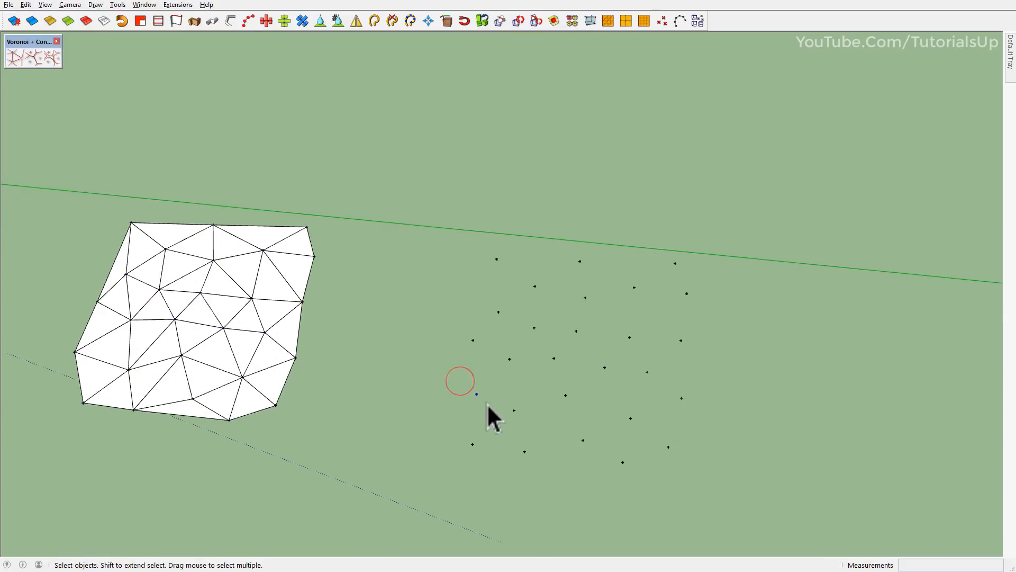
{"action": "scroll", "coordinate": [491, 414], "scroll_direction": "up", "scroll_amount": 3}
{"action": "key", "text": "m"}
{"action": "left_click", "coordinate": [493, 382]}
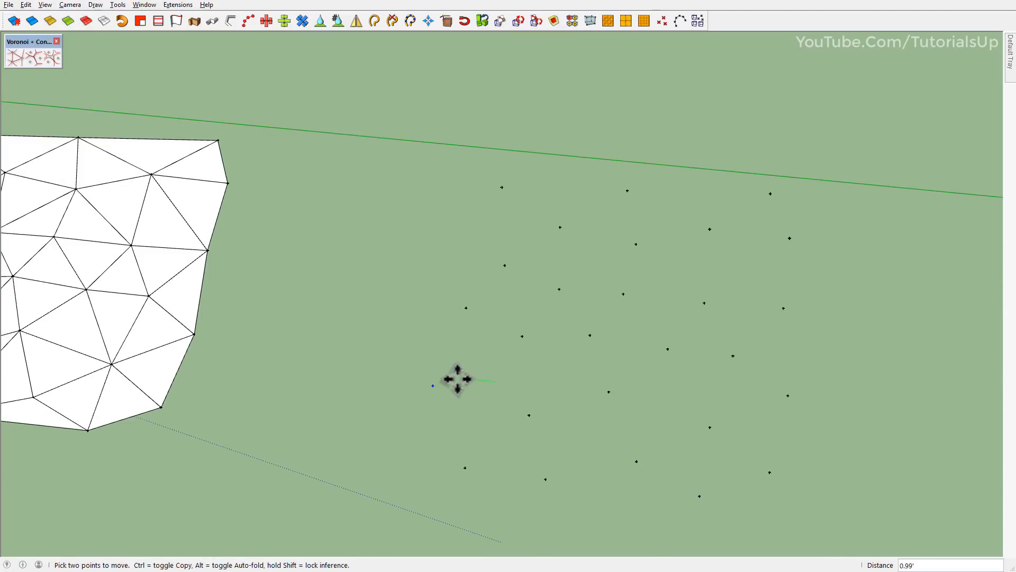
{"action": "left_click", "coordinate": [456, 379]}
{"action": "key", "text": "space"}
Step: Select all guide points of the third copied set and generate Voronoi cells from them with Voronoi Cpoints - XY
{"action": "scroll", "coordinate": [403, 317], "scroll_direction": "down", "scroll_amount": 2}
{"action": "left_click_drag", "start_coordinate": [370, 150], "coordinate": [766, 538]}
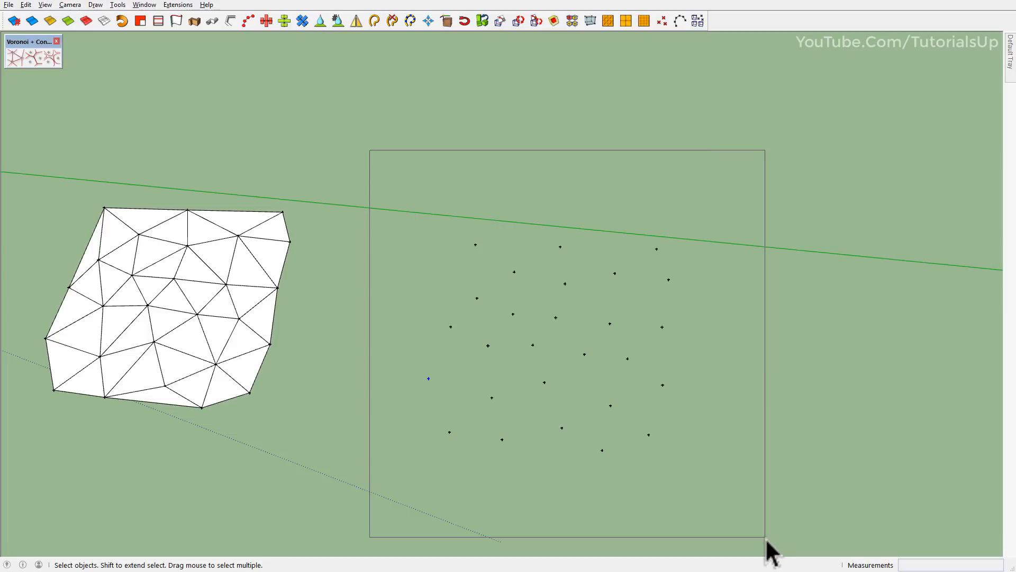
{"action": "left_click", "coordinate": [34, 62]}
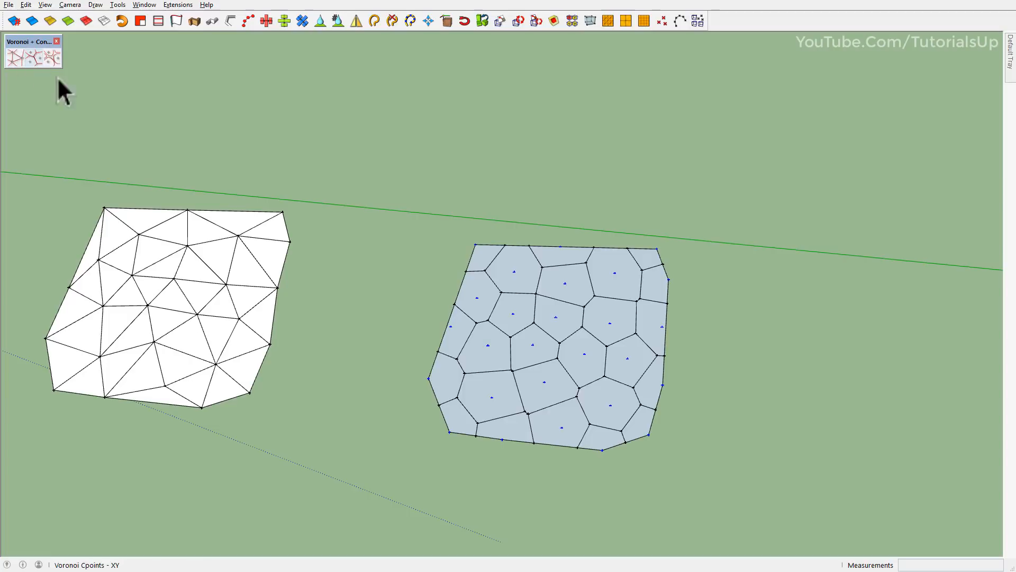
{"action": "scroll", "coordinate": [601, 366], "scroll_direction": "up", "scroll_amount": 3}
{"action": "mouse_move", "coordinate": [629, 417]}
{"action": "middle_mouse_down"}
{"action": "mouse_move", "coordinate": [465, 395]}
{"action": "mouse_move", "coordinate": [462, 446]}
{"action": "mouse_move", "coordinate": [504, 397]}
{"action": "mouse_move", "coordinate": [388, 233]}
{"action": "mouse_move", "coordinate": [403, 266]}
{"action": "mouse_move", "coordinate": [487, 275]}
{"action": "mouse_move", "coordinate": [613, 466]}
{"action": "middle_mouse_up"}
{"action": "scroll", "coordinate": [703, 423], "scroll_direction": "down", "scroll_amount": 4}
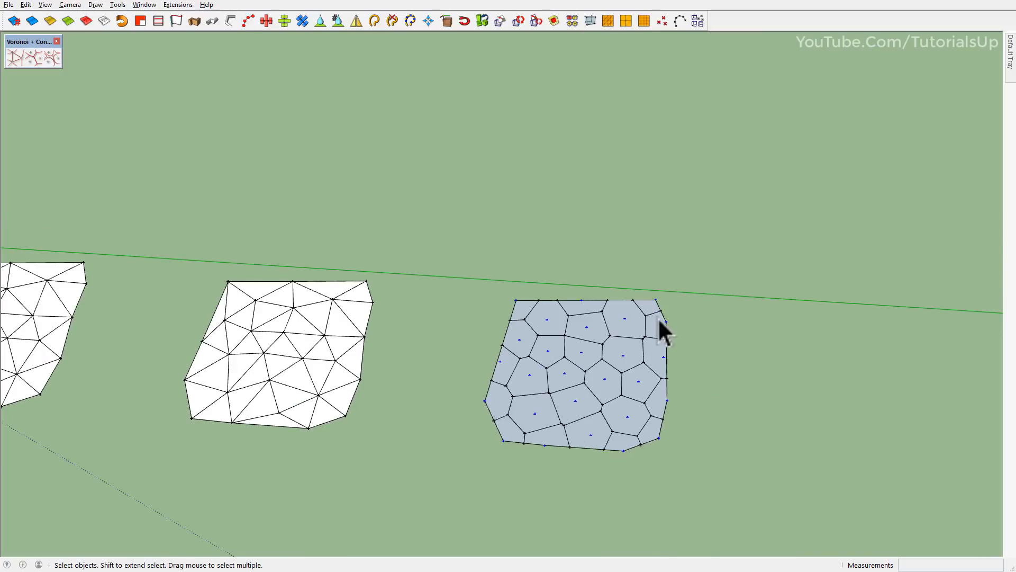
{"action": "scroll", "coordinate": [679, 320], "scroll_direction": "down", "scroll_amount": 1}
{"action": "key", "text": "m"}
{"action": "key", "text": "space"}
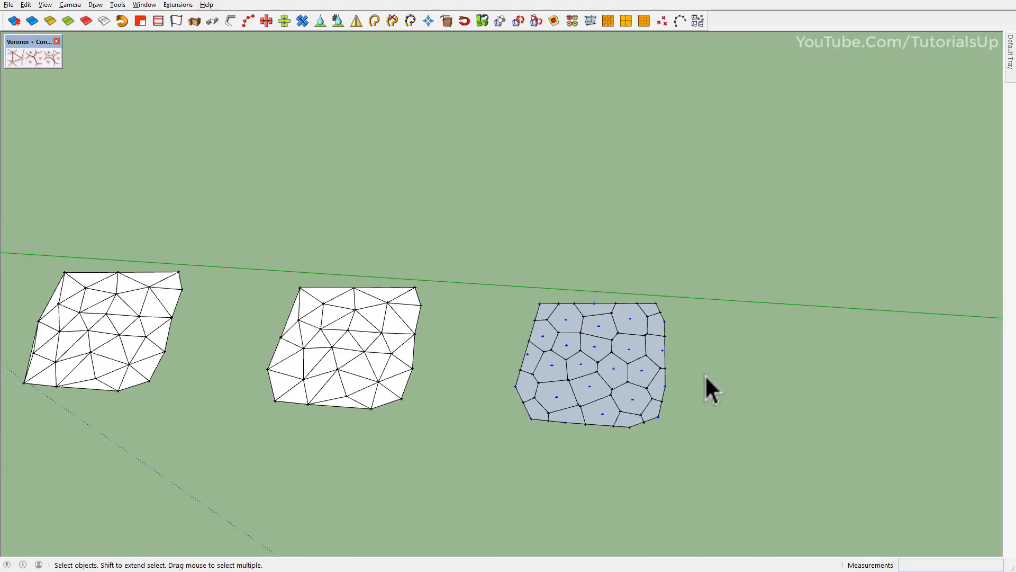
Step: Select all the grouped Voronoi cells and explode them into loose geometry
{"action": "scroll", "coordinate": [703, 371], "scroll_direction": "up", "scroll_amount": 2}
{"action": "left_click", "coordinate": [618, 382]}
{"action": "left_click", "coordinate": [596, 408]}
{"action": "left_click", "coordinate": [563, 437]}
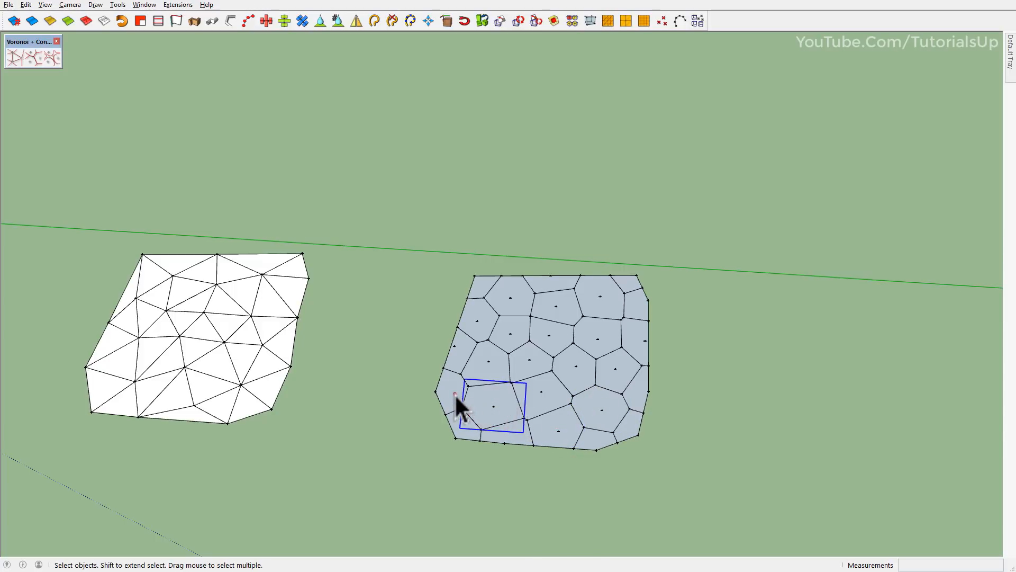
{"action": "left_click_drag", "start_coordinate": [500, 373], "coordinate": [665, 465]}
{"action": "scroll", "coordinate": [606, 396], "scroll_direction": "up", "scroll_amount": 3}
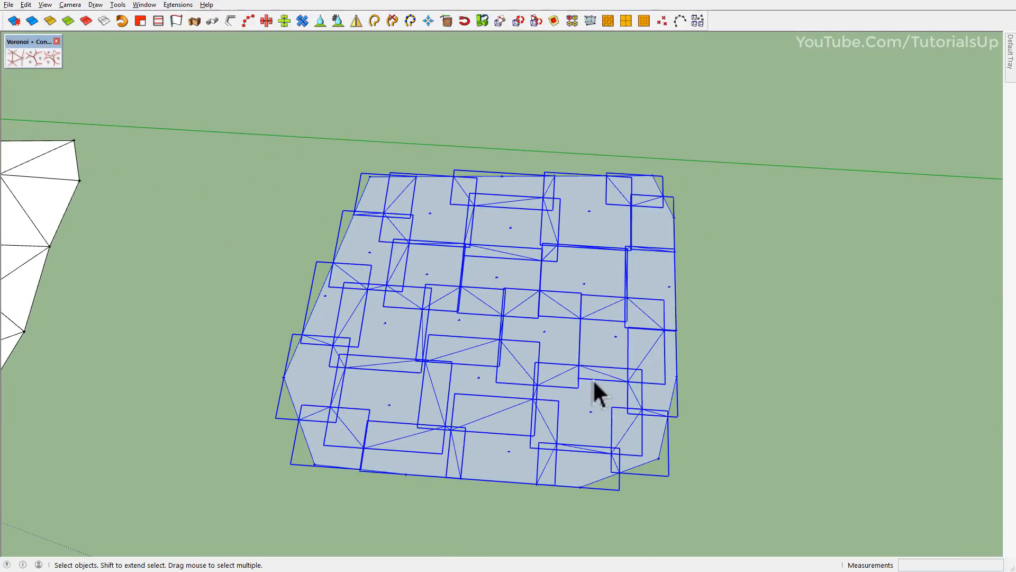
{"action": "right_click", "coordinate": [505, 280]}
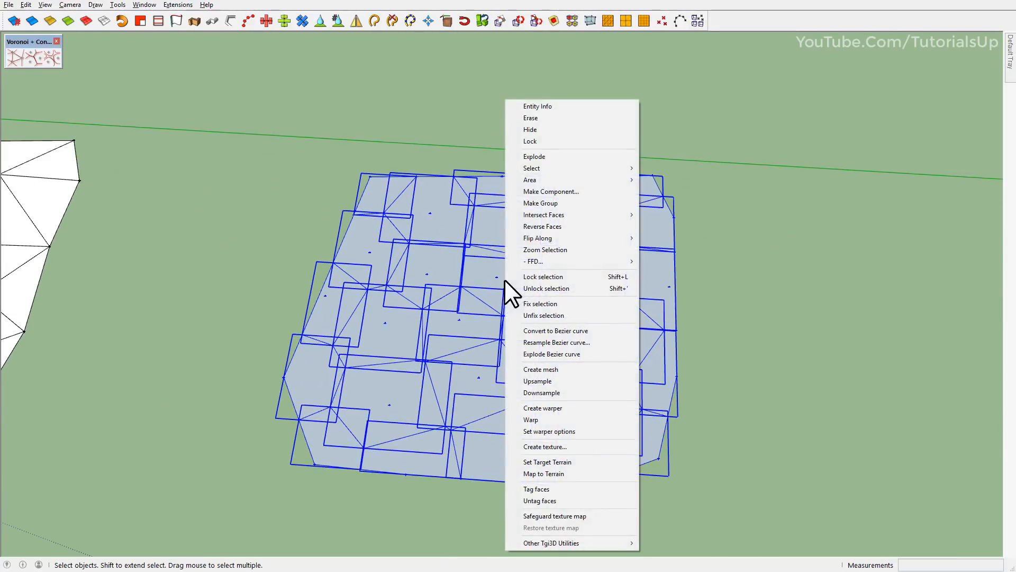
{"action": "left_click", "coordinate": [561, 156]}
{"action": "left_click", "coordinate": [746, 368]}
{"action": "middle_click_drag", "start_coordinate": [560, 341], "coordinate": [558, 471]}
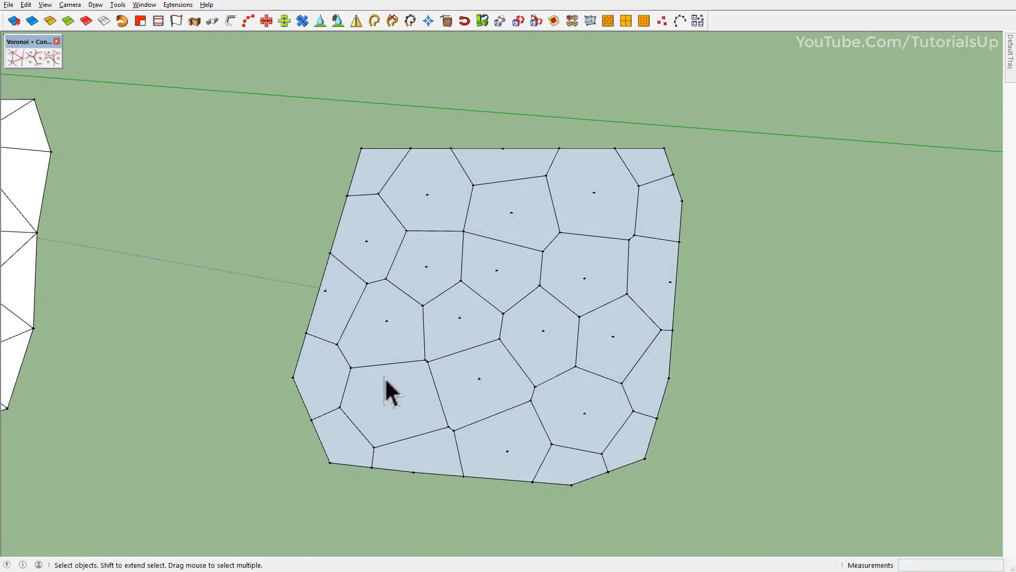
{"action": "scroll", "coordinate": [421, 361], "scroll_direction": "up", "scroll_amount": 4}
{"action": "scroll", "coordinate": [445, 376], "scroll_direction": "down", "scroll_amount": 4}
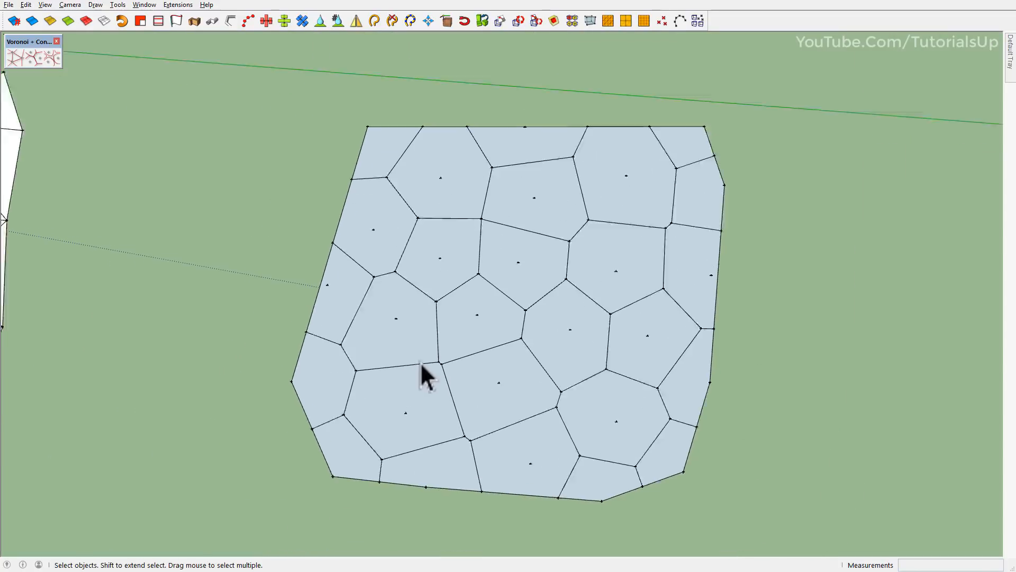
Step: Select the whole exploded Voronoi cell mesh and move it further along the row, clear of its guide points
{"action": "scroll", "coordinate": [479, 300], "scroll_direction": "down", "scroll_amount": 3}
{"action": "middle_click_drag", "start_coordinate": [356, 200], "coordinate": [479, 269]}
{"action": "scroll", "coordinate": [483, 354], "scroll_direction": "down", "scroll_amount": 3}
{"action": "middle_click_drag", "start_coordinate": [484, 365], "coordinate": [297, 408]}
{"action": "scroll", "coordinate": [396, 375], "scroll_direction": "down", "scroll_amount": 3}
{"action": "scroll", "coordinate": [426, 360], "scroll_direction": "up", "scroll_amount": 4}
{"action": "triple_click", "coordinate": [427, 352]}
{"action": "key", "text": "m"}
{"action": "left_click", "coordinate": [462, 177]}
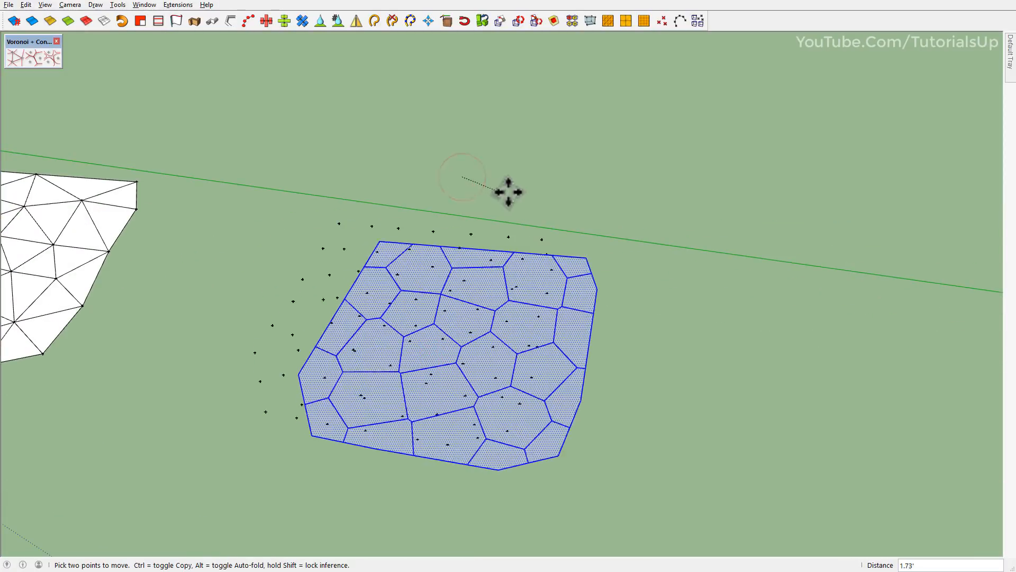
{"action": "left_click", "coordinate": [816, 231]}
Step: Move two junction vertices in the Voronoi mesh's lower-right area to lengthen the short edges there, the first by about 0.46'
{"action": "middle_click_drag", "start_coordinate": [843, 390], "coordinate": [535, 495], "text": "shift"}
{"action": "key", "text": "t"}
{"action": "scroll", "coordinate": [547, 487], "scroll_direction": "down", "scroll_amount": 3}
{"action": "left_click_drag", "start_coordinate": [561, 175], "coordinate": [524, 274]}
{"action": "scroll", "coordinate": [437, 364], "scroll_direction": "up", "scroll_amount": 5}
{"action": "scroll", "coordinate": [509, 381], "scroll_direction": "up", "scroll_amount": 1}
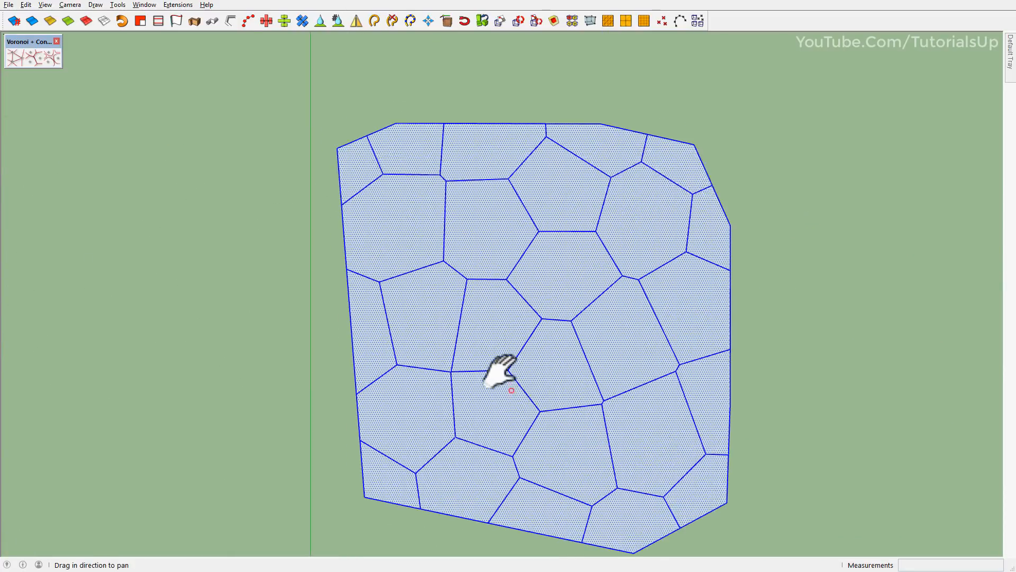
{"action": "left_click_drag", "start_coordinate": [511, 390], "coordinate": [465, 332]}
{"action": "key", "text": "space"}
{"action": "left_click", "coordinate": [736, 436]}
{"action": "scroll", "coordinate": [571, 364], "scroll_direction": "up", "scroll_amount": 1}
{"action": "key", "text": "m"}
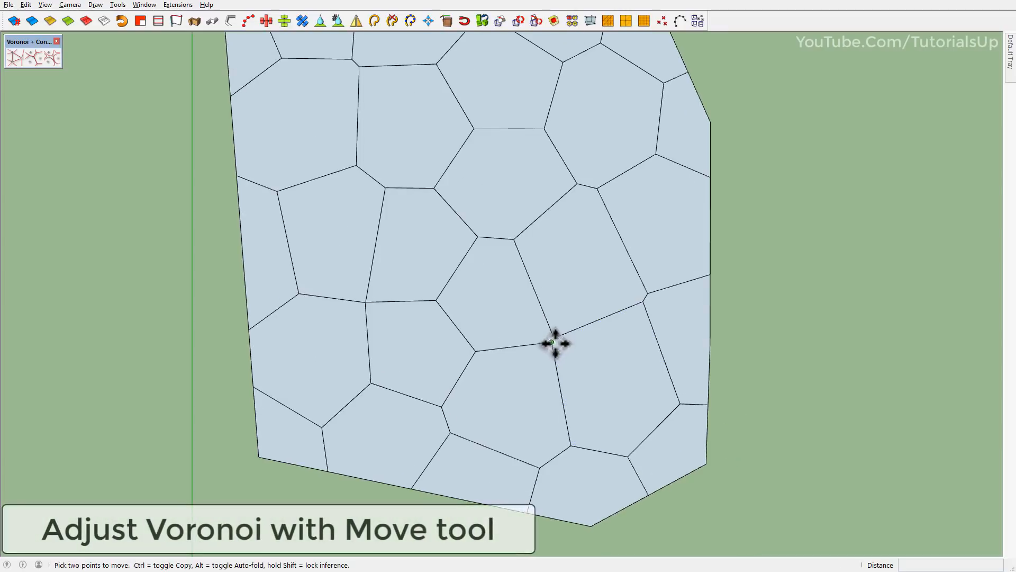
{"action": "left_click", "coordinate": [553, 340]}
{"action": "left_click", "coordinate": [544, 368]}
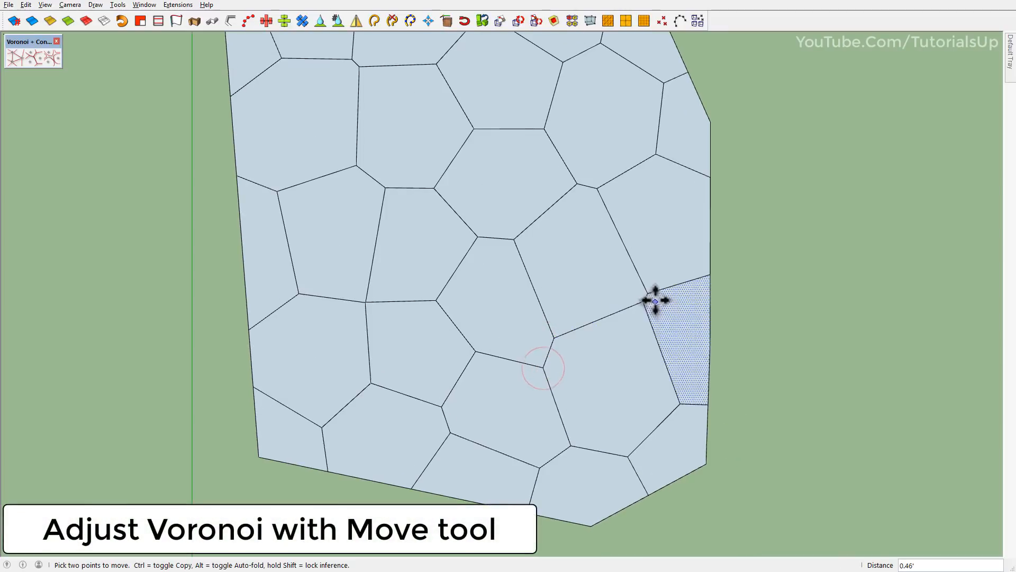
{"action": "left_click", "coordinate": [642, 301]}
{"action": "left_click", "coordinate": [621, 323]}
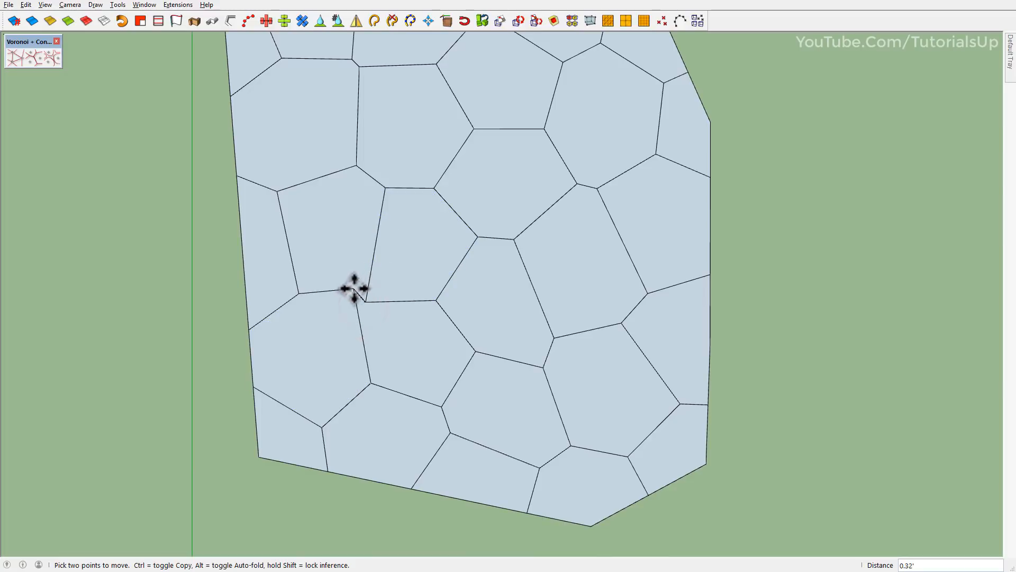
Step: Pull apart the two nearly coincident vertices at the mesh's left-centre junction, moving one down-left and the other up
{"action": "scroll", "coordinate": [364, 307], "scroll_direction": "up", "scroll_amount": 10}
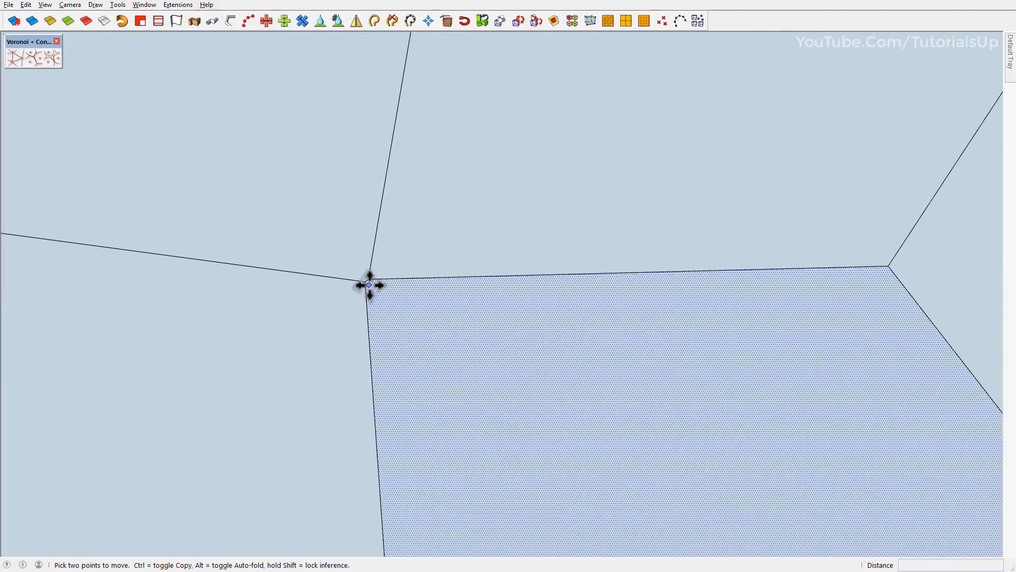
{"action": "left_click", "coordinate": [365, 281]}
{"action": "left_click", "coordinate": [305, 322]}
{"action": "scroll", "coordinate": [397, 344], "scroll_direction": "down", "scroll_amount": 5}
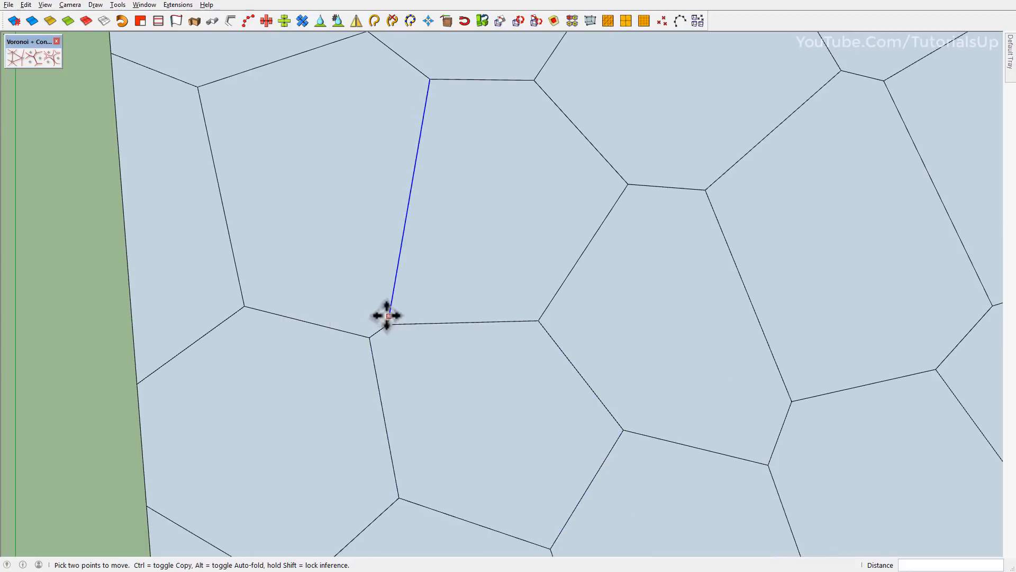
{"action": "left_click", "coordinate": [387, 324]}
{"action": "left_click", "coordinate": [403, 268]}
{"action": "scroll", "coordinate": [344, 370], "scroll_direction": "down", "scroll_amount": 5}
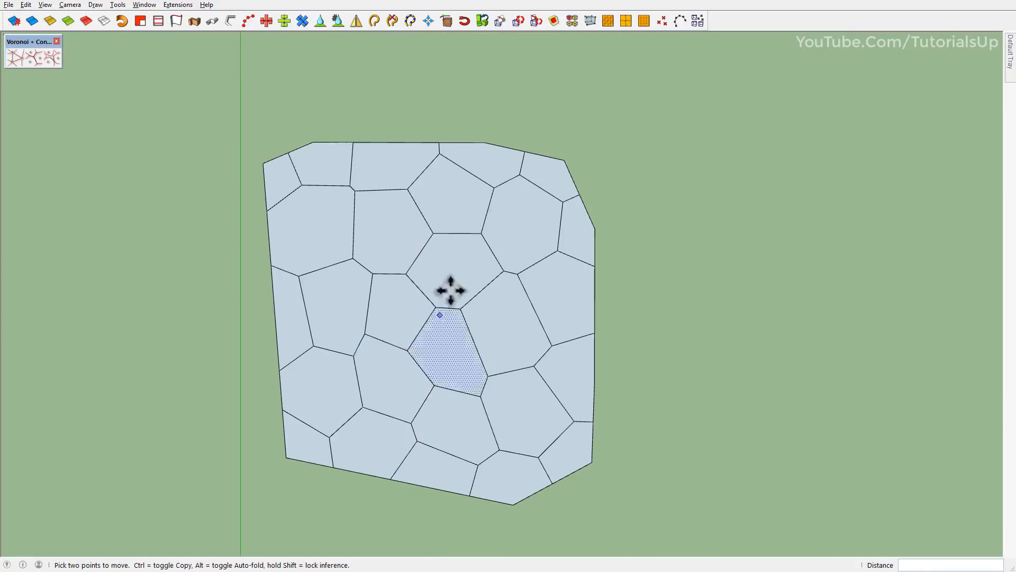
Step: Move both lower vertices of the wide cell at the Voronoi mesh's top edge downward
{"action": "scroll", "coordinate": [369, 284], "scroll_direction": "up", "scroll_amount": 4}
{"action": "left_click", "coordinate": [309, 186]}
{"action": "left_click", "coordinate": [311, 218]}
{"action": "left_click", "coordinate": [401, 186]}
{"action": "left_click", "coordinate": [402, 206]}
Step: Move the left end of the short upper-right edge outward, and raise the junction vertex below it by about 0.38'
{"action": "scroll", "coordinate": [470, 211], "scroll_direction": "down", "scroll_amount": 4}
{"action": "scroll", "coordinate": [530, 278], "scroll_direction": "up", "scroll_amount": 4}
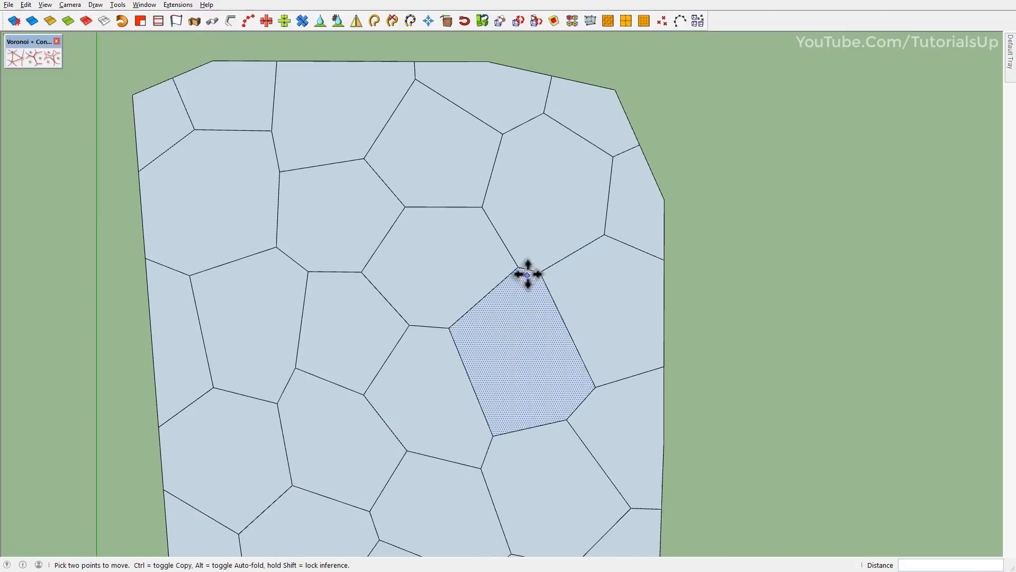
{"action": "left_click", "coordinate": [515, 270]}
{"action": "scroll", "coordinate": [529, 339], "scroll_direction": "down", "scroll_amount": 1}
{"action": "scroll", "coordinate": [460, 366], "scroll_direction": "up", "scroll_amount": 1}
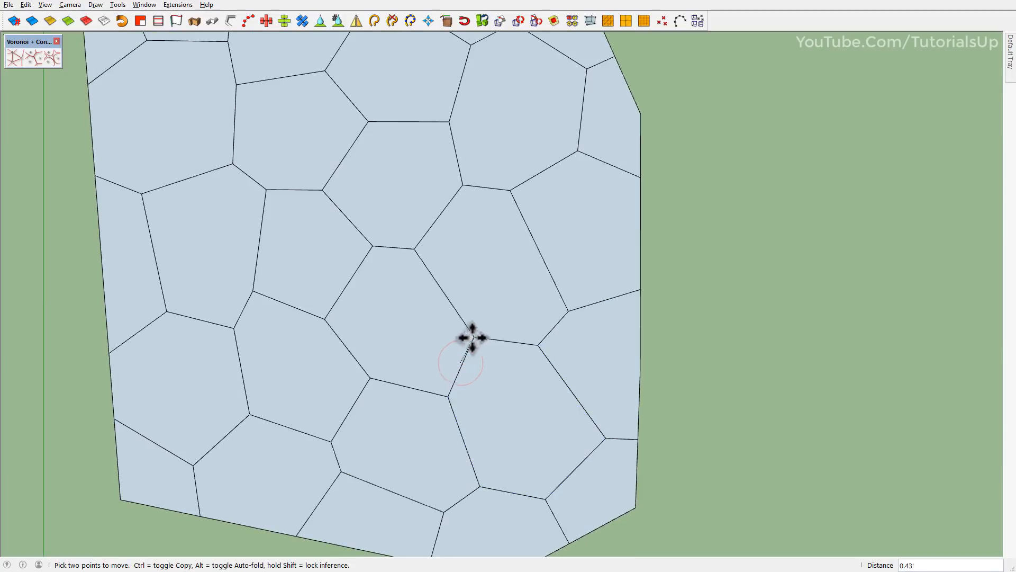
{"action": "left_click", "coordinate": [470, 339]}
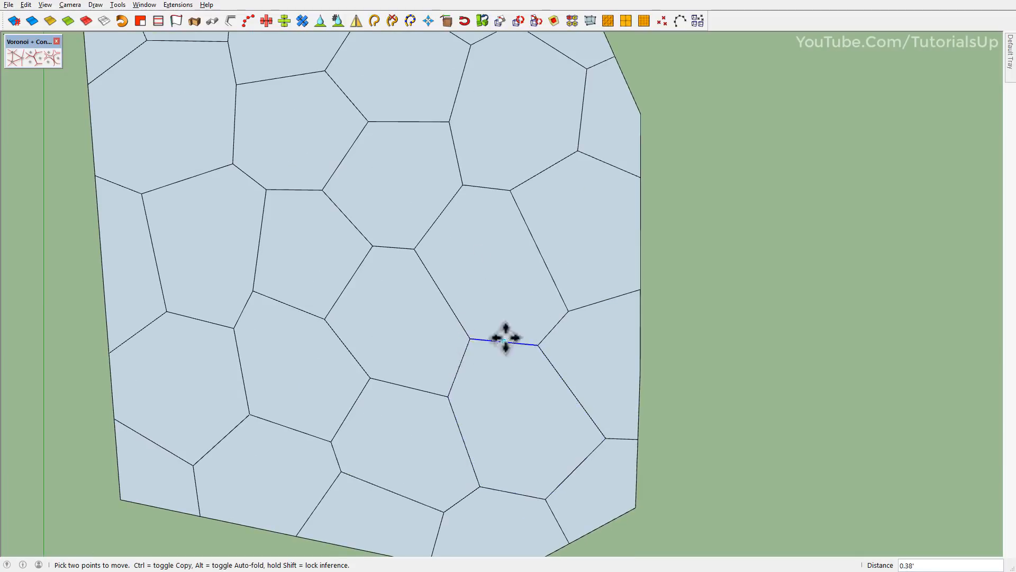
{"action": "scroll", "coordinate": [516, 360], "scroll_direction": "down", "scroll_amount": 1}
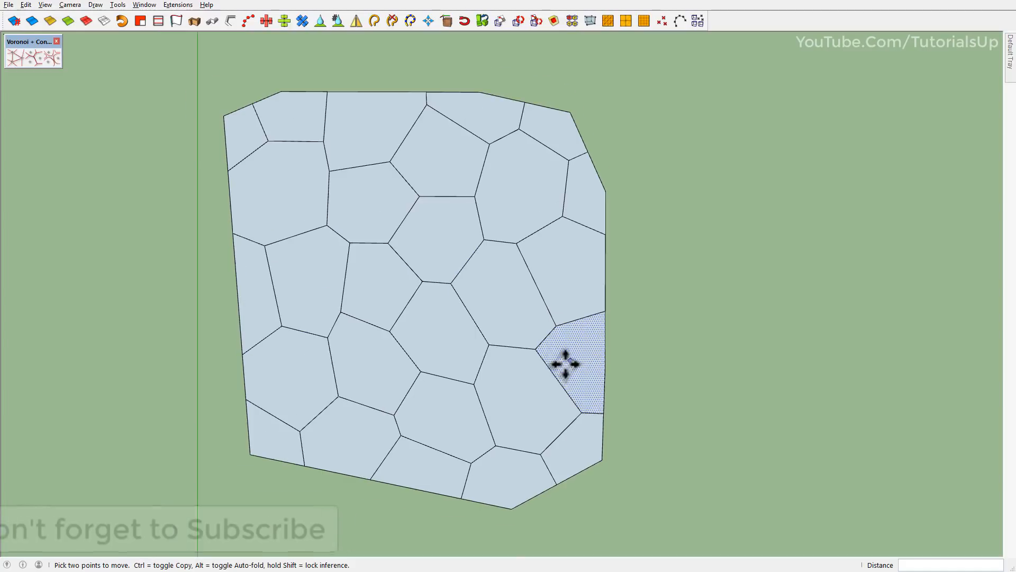
Step: Adjust the vertices around the short edges in the mesh's lower-left area, moving the last one by about 0.28'
{"action": "scroll", "coordinate": [330, 318], "scroll_direction": "up", "scroll_amount": 1}
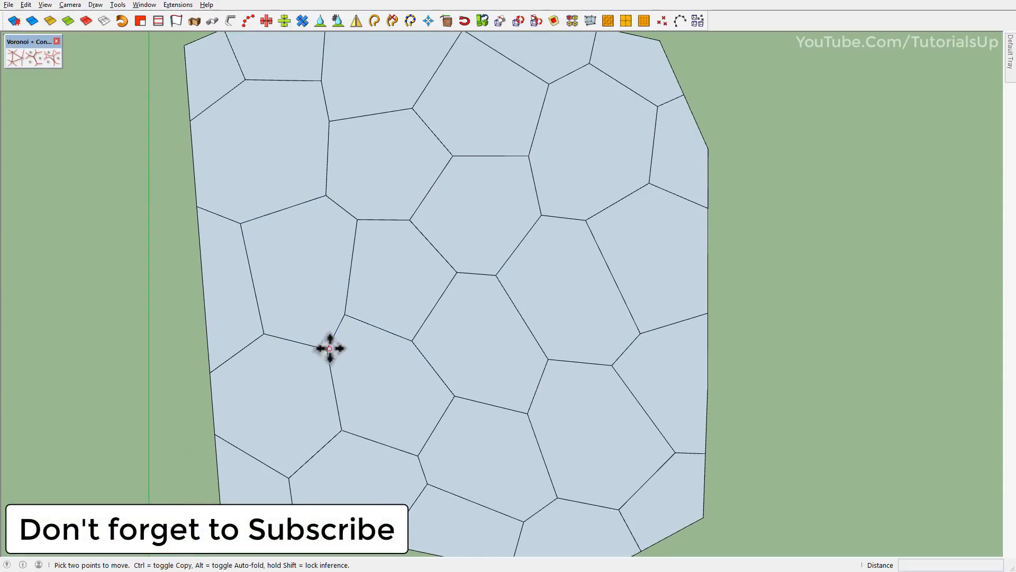
{"action": "scroll", "coordinate": [369, 390], "scroll_direction": "down", "scroll_amount": 1}
{"action": "left_click_drag", "start_coordinate": [413, 449], "coordinate": [405, 435]}
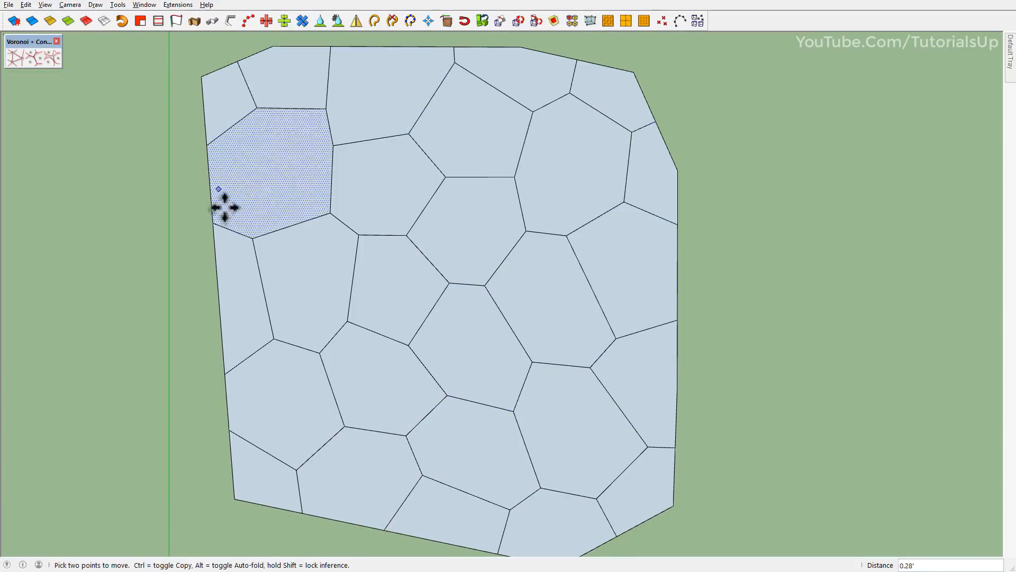
{"action": "scroll", "coordinate": [460, 455], "scroll_direction": "down", "scroll_amount": 1}
{"action": "scroll", "coordinate": [550, 342], "scroll_direction": "down", "scroll_amount": 2}
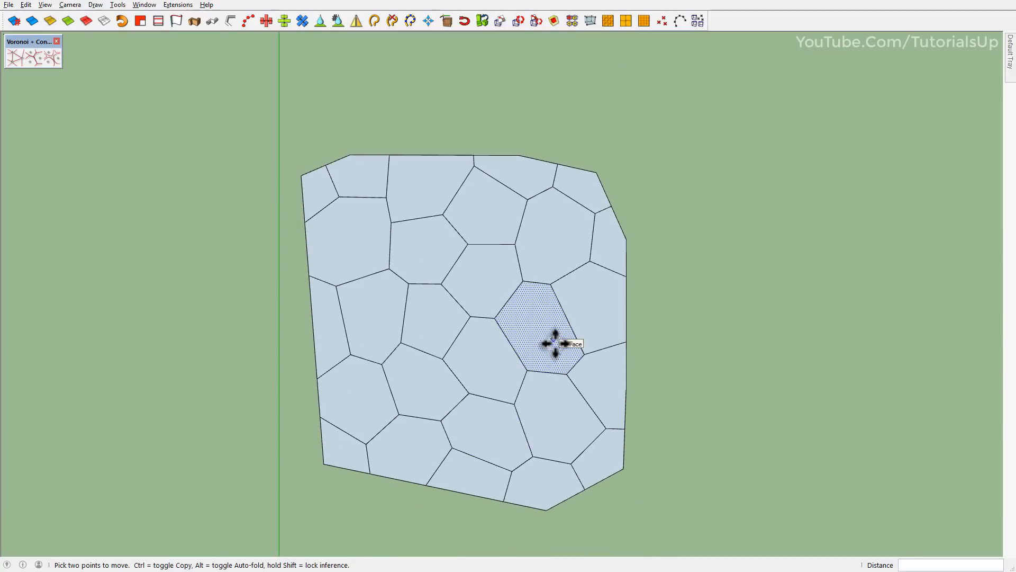
Step: Select the whole Voronoi mesh and reverse its faces
{"action": "key", "text": "space"}
{"action": "left_click", "coordinate": [729, 430]}
{"action": "triple_click", "coordinate": [541, 375]}
{"action": "right_click", "coordinate": [541, 376]}
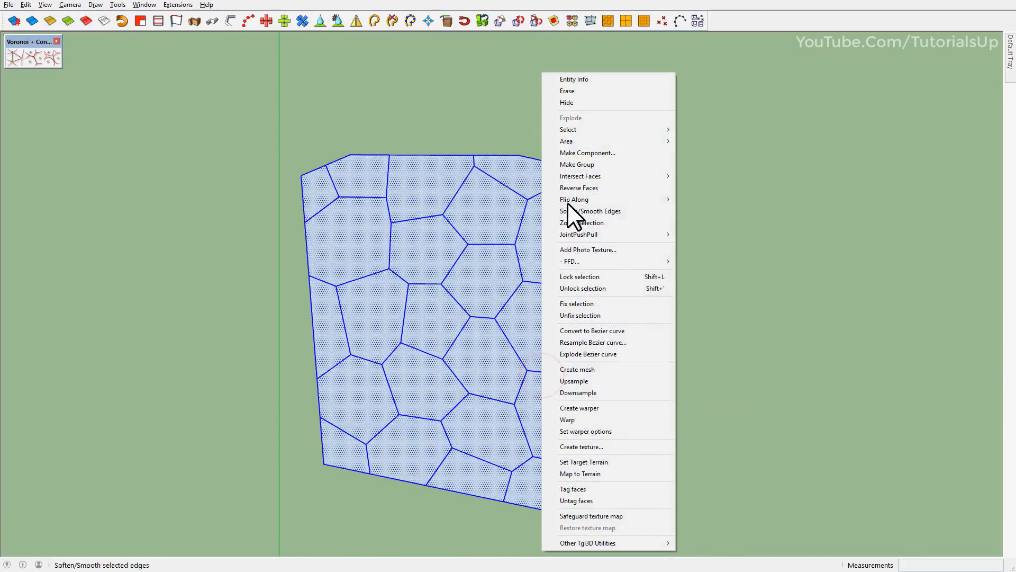
{"action": "left_click", "coordinate": [599, 188]}
{"action": "left_click", "coordinate": [736, 466]}
Step: Move the second triangulated mesh group along the green axis to the far end of the row, beyond the Voronoi mesh
{"action": "middle_click_drag", "start_coordinate": [735, 465], "coordinate": [655, 488]}
{"action": "scroll", "coordinate": [655, 488], "scroll_direction": "down", "scroll_amount": 2}
{"action": "scroll", "coordinate": [709, 346], "scroll_direction": "up", "scroll_amount": 1}
{"action": "scroll", "coordinate": [710, 352], "scroll_direction": "down", "scroll_amount": 2}
{"action": "middle_click_drag", "start_coordinate": [704, 376], "coordinate": [489, 393]}
{"action": "left_click_drag", "start_coordinate": [217, 340], "coordinate": [641, 400]}
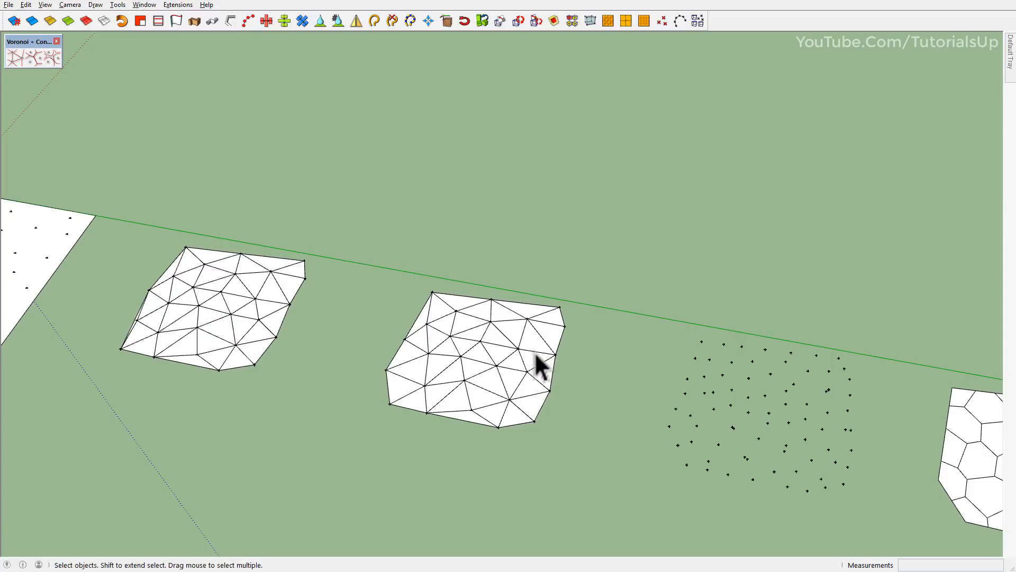
{"action": "scroll", "coordinate": [536, 351], "scroll_direction": "up", "scroll_amount": 2}
{"action": "scroll", "coordinate": [530, 346], "scroll_direction": "down", "scroll_amount": 2}
{"action": "triple_click", "coordinate": [510, 350]}
{"action": "key", "text": "Escape"}
{"action": "left_click", "coordinate": [524, 354]}
{"action": "scroll", "coordinate": [464, 320], "scroll_direction": "down", "scroll_amount": 2}
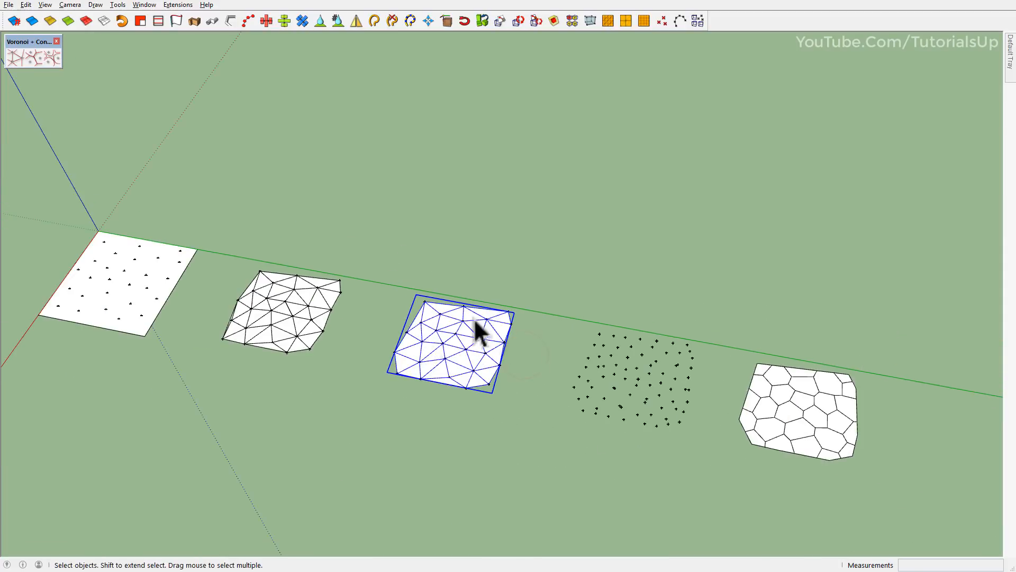
{"action": "left_click", "coordinate": [511, 254]}
{"action": "scroll", "coordinate": [403, 236], "scroll_direction": "down", "scroll_amount": 3}
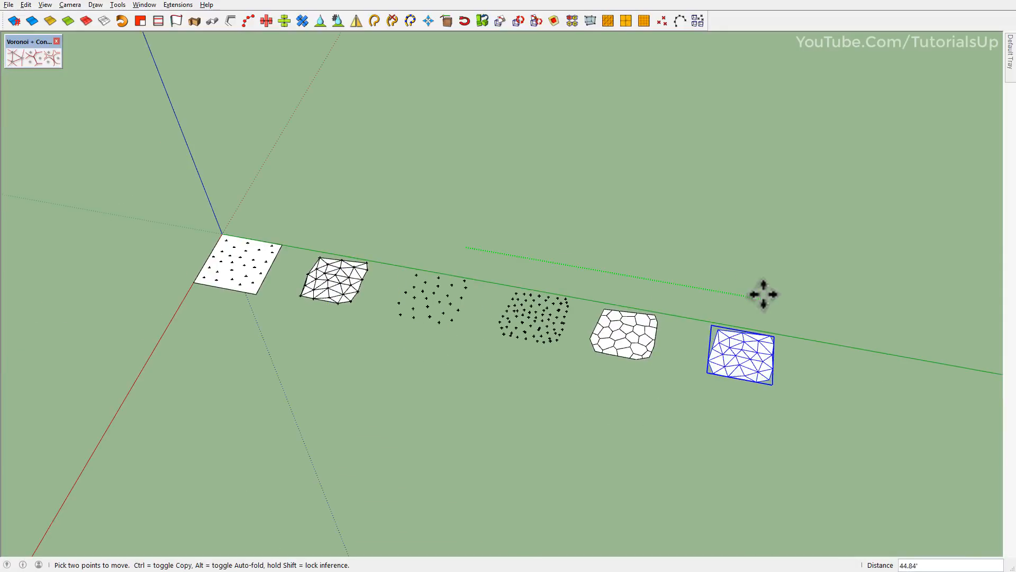
{"action": "left_click", "coordinate": [730, 275]}
Step: Explode the relocated triangulated mesh group and select its connected geometry to check that it is loose
{"action": "scroll", "coordinate": [803, 352], "scroll_direction": "up", "scroll_amount": 2}
{"action": "key", "text": "h"}
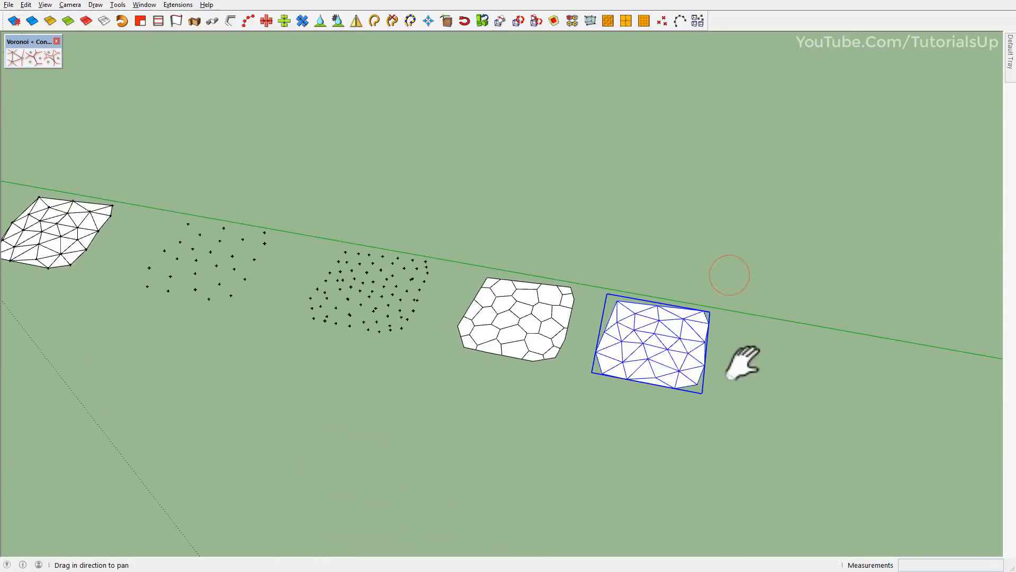
{"action": "scroll", "coordinate": [666, 352], "scroll_direction": "up", "scroll_amount": 3}
{"action": "right_click", "coordinate": [676, 345]}
{"action": "left_click", "coordinate": [727, 152]}
{"action": "left_click", "coordinate": [673, 345]}
{"action": "middle_click_drag", "start_coordinate": [673, 345], "coordinate": [676, 434]}
{"action": "triple_click", "coordinate": [676, 434]}
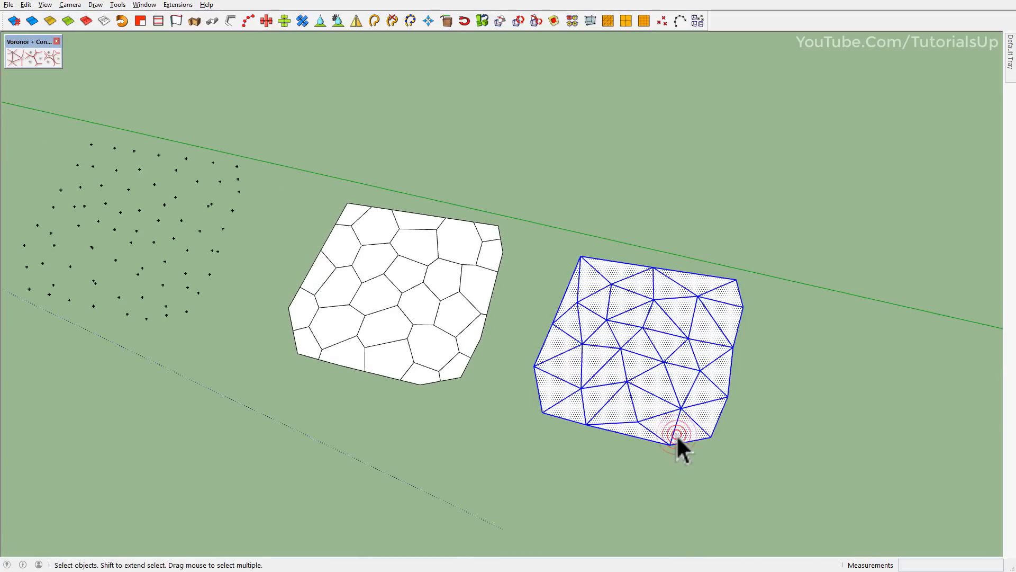
{"action": "left_click", "coordinate": [755, 457]}
Step: Draw conic curves with a 25 mm offset, 10 points and weight 1.0 inside two neighbouring cells near the Voronoi mesh's upper-left edge
{"action": "middle_click_drag", "start_coordinate": [755, 458], "coordinate": [536, 517]}
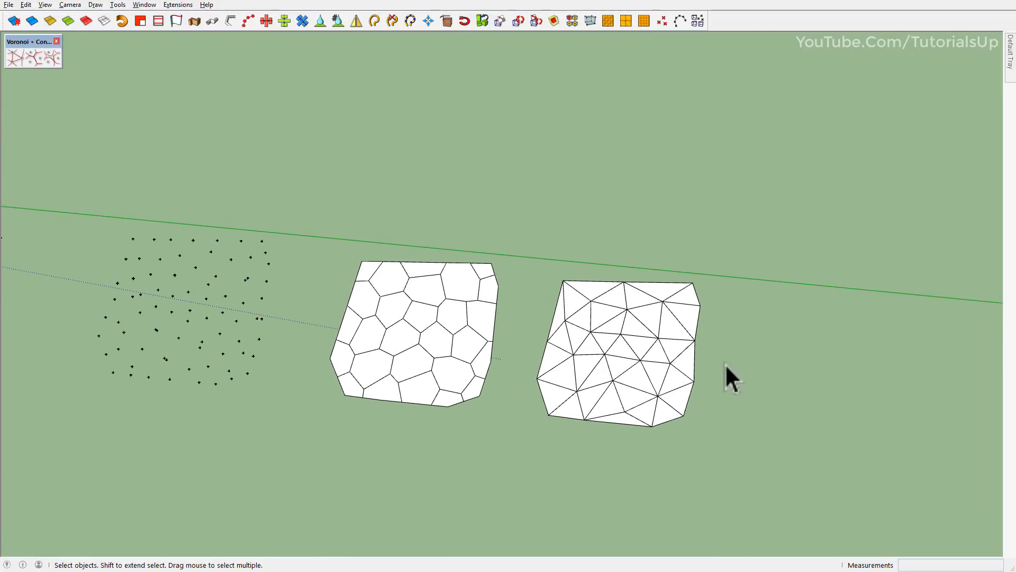
{"action": "scroll", "coordinate": [688, 402], "scroll_direction": "up", "scroll_amount": 3}
{"action": "scroll", "coordinate": [609, 397], "scroll_direction": "down", "scroll_amount": 2}
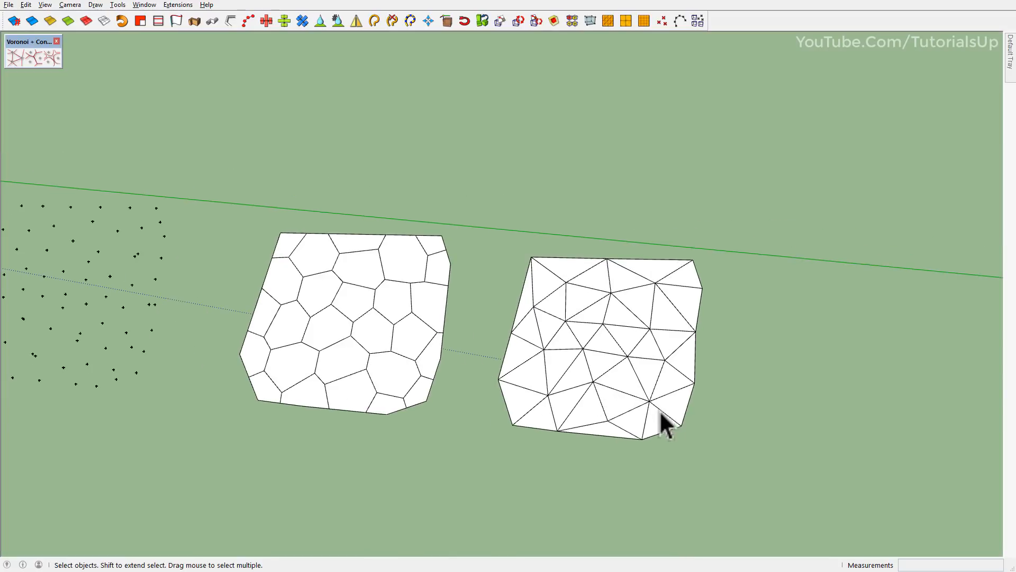
{"action": "scroll", "coordinate": [214, 333], "scroll_direction": "up", "scroll_amount": 3}
{"action": "middle_click_drag", "start_coordinate": [364, 360], "coordinate": [364, 360], "text": "shift"}
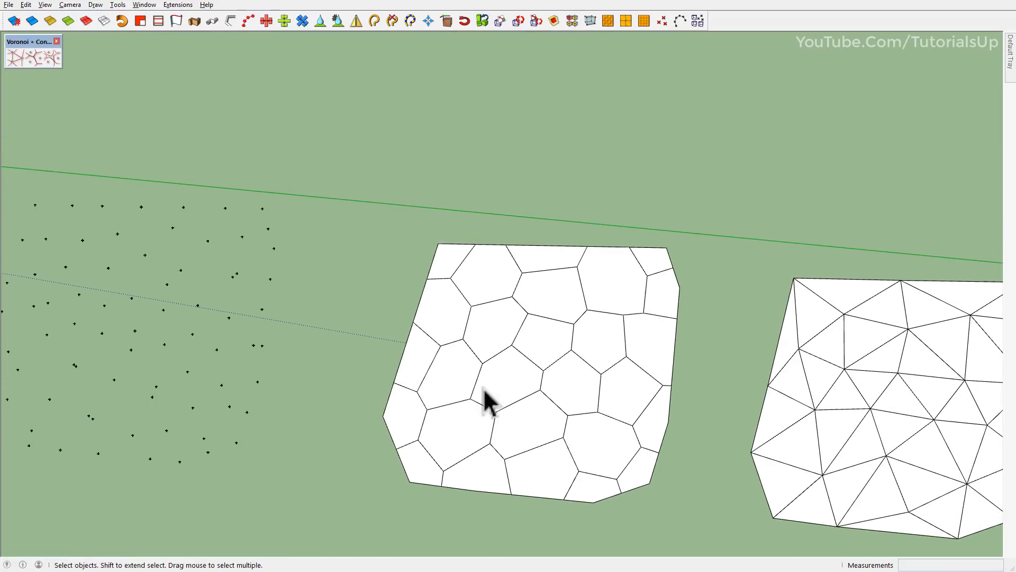
{"action": "left_click", "coordinate": [55, 61]}
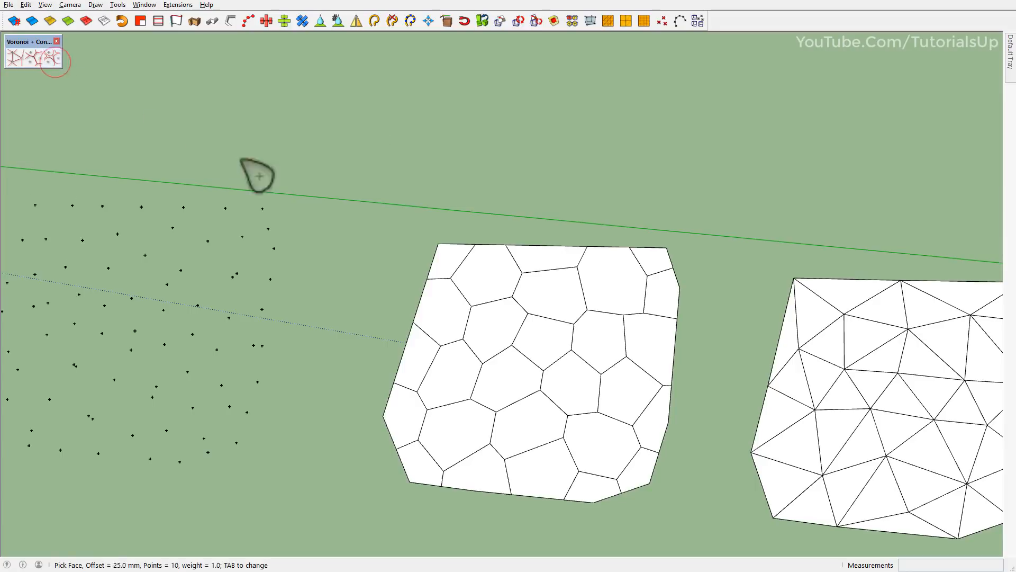
{"action": "left_click", "coordinate": [453, 311]}
{"action": "scroll", "coordinate": [427, 333], "scroll_direction": "up", "scroll_amount": 5}
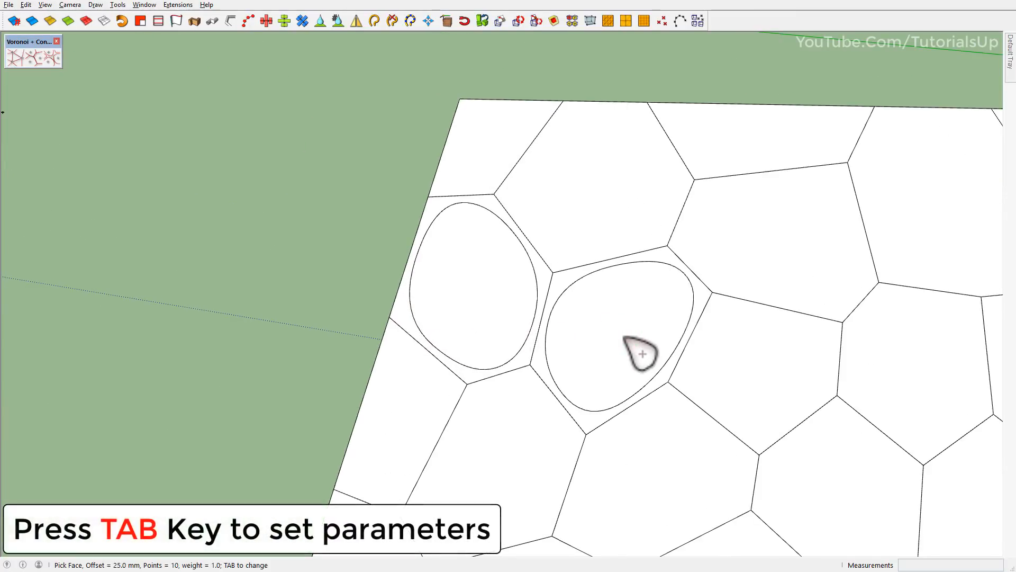
Step: Set the conic curve offset to 50 mm and draw a curve inside the cell just below the first two
{"action": "key", "text": "Tab"}
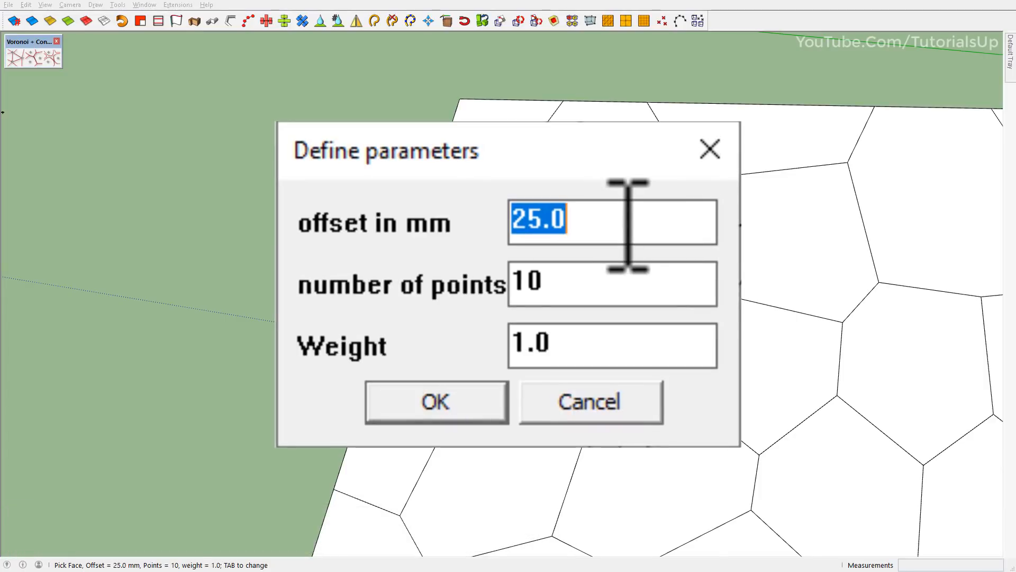
{"action": "type", "text": "50"}
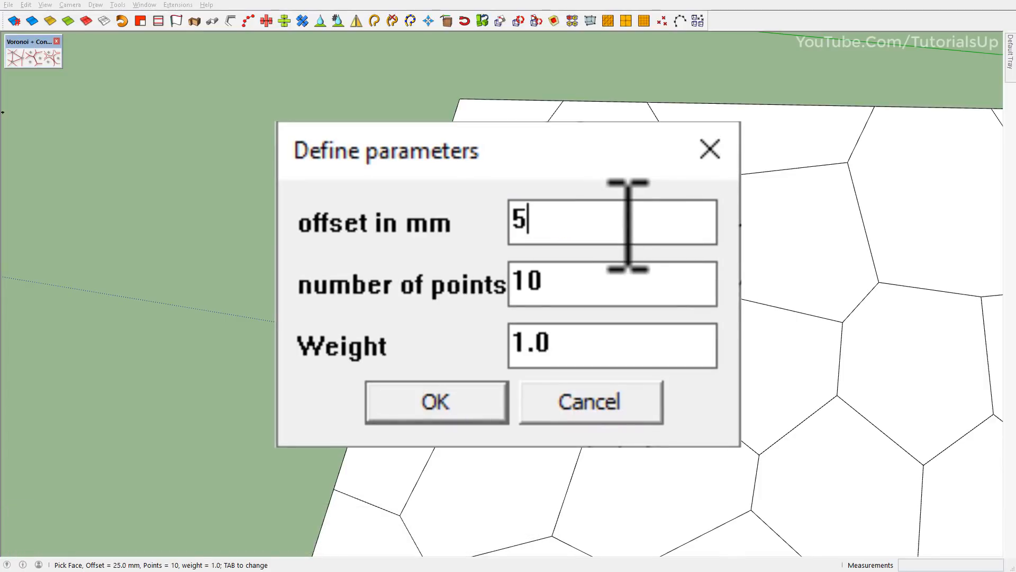
{"action": "left_click", "coordinate": [437, 403]}
{"action": "left_click", "coordinate": [489, 316]}
{"action": "scroll", "coordinate": [556, 263], "scroll_direction": "down", "scroll_amount": 2}
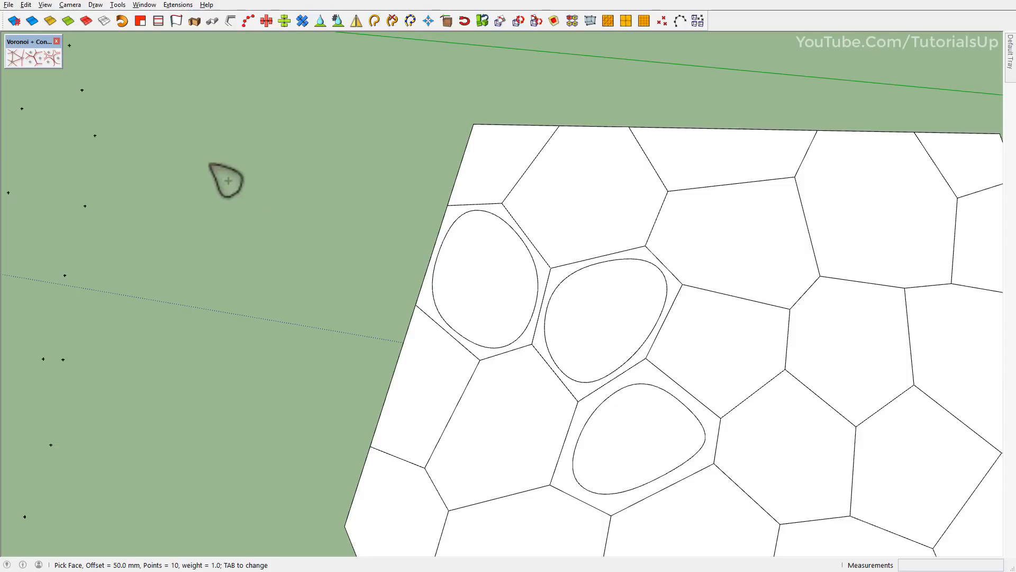
Step: Try a 250 mm conic curve offset in the cell to the right of the existing curves, and undo all the test curves
{"action": "scroll", "coordinate": [322, 242], "scroll_direction": "down", "scroll_amount": 2}
{"action": "left_click", "coordinate": [456, 313]}
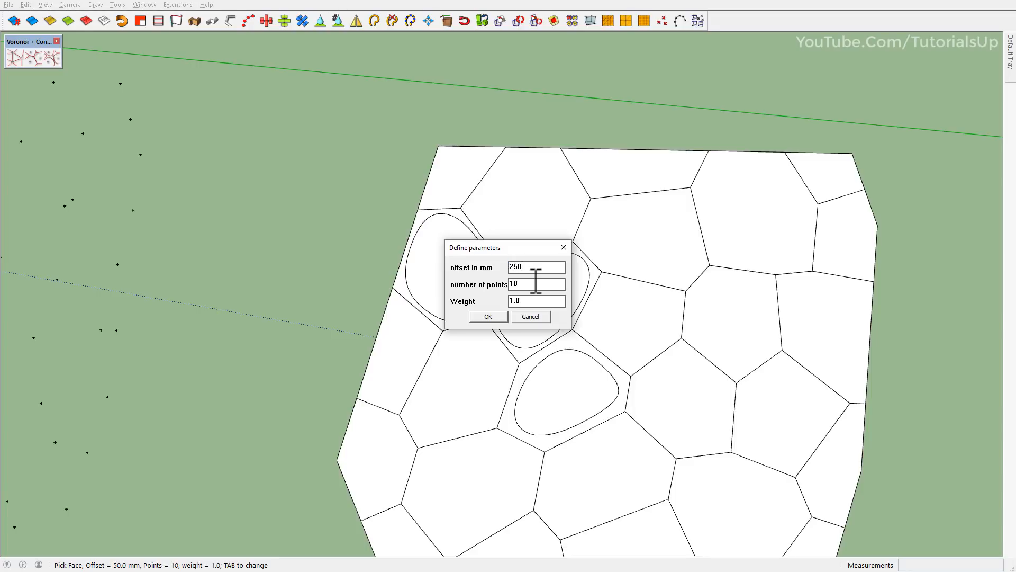
{"action": "left_click", "coordinate": [483, 315]}
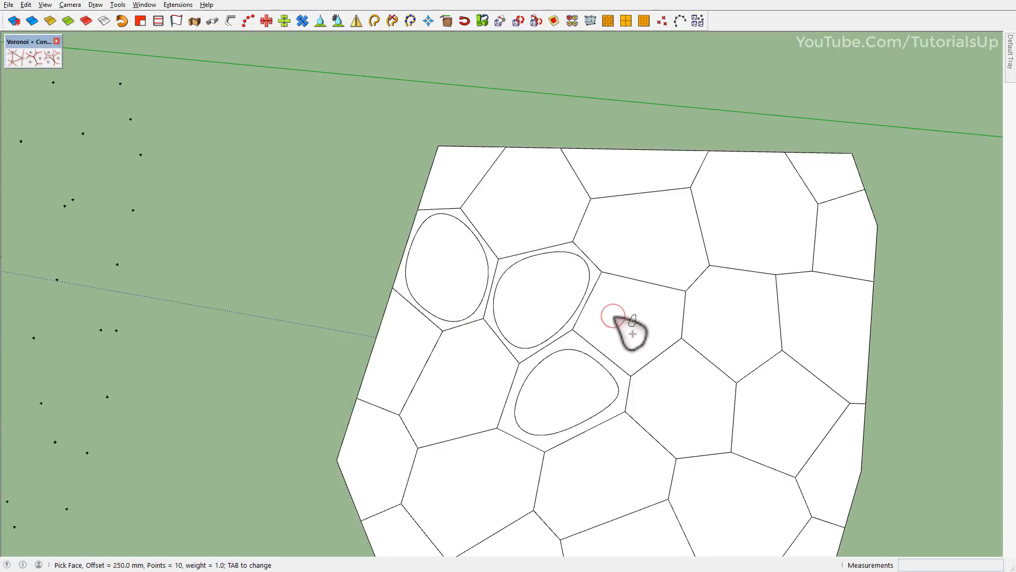
{"action": "scroll", "coordinate": [614, 317], "scroll_direction": "up", "scroll_amount": 5}
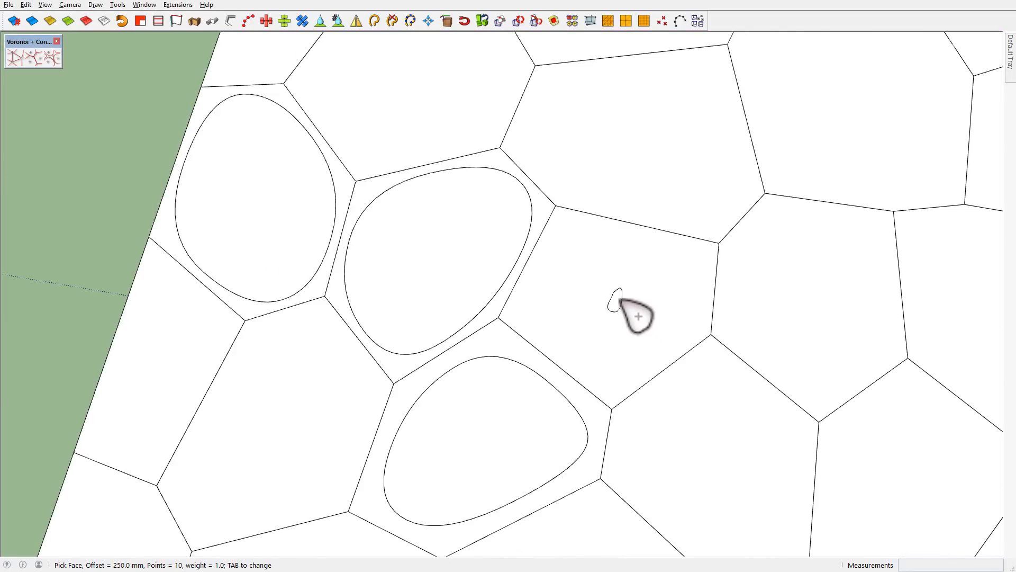
{"action": "scroll", "coordinate": [563, 302], "scroll_direction": "down", "scroll_amount": 4}
{"action": "key", "text": "ctrl+z"}
Step: Draw a conic curve with a 25 mm offset, 10 points and weight 1.0 inside the second cell from the mesh's upper-left edge
{"action": "left_click", "coordinate": [46, 60]}
{"action": "key", "text": "Tab"}
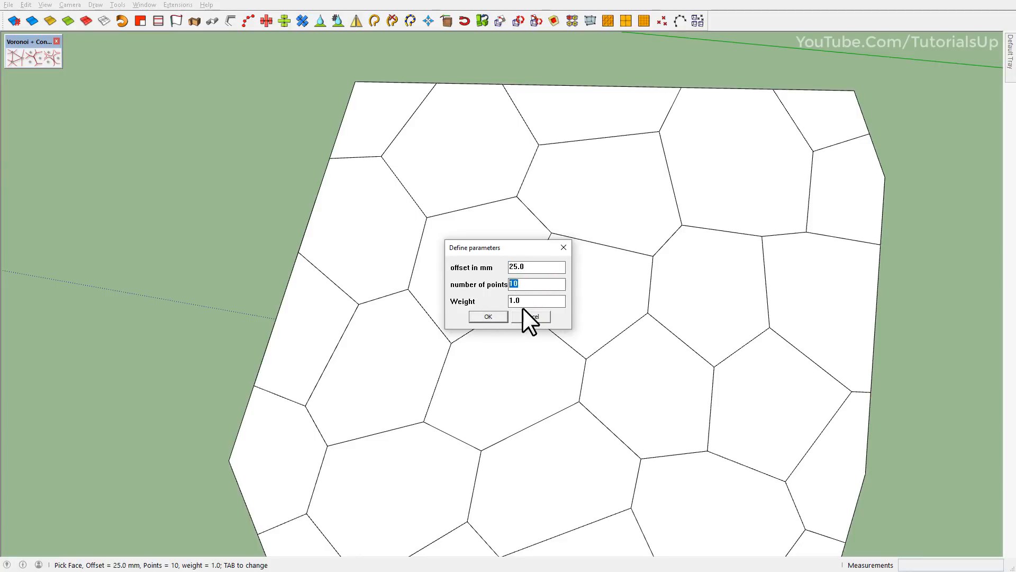
{"action": "left_click", "coordinate": [488, 315]}
{"action": "left_click", "coordinate": [484, 268]}
{"action": "scroll", "coordinate": [486, 267], "scroll_direction": "up", "scroll_amount": 3}
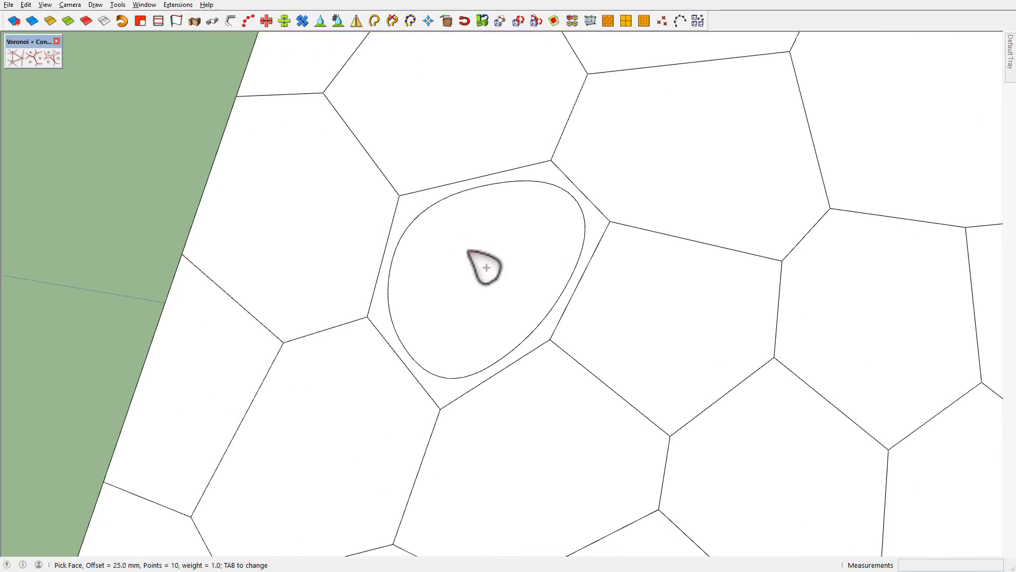
Step: Set the conic curve's number of points to 50 and draw a curve in the cell to the right of the existing curve
{"action": "key", "text": "Tab"}
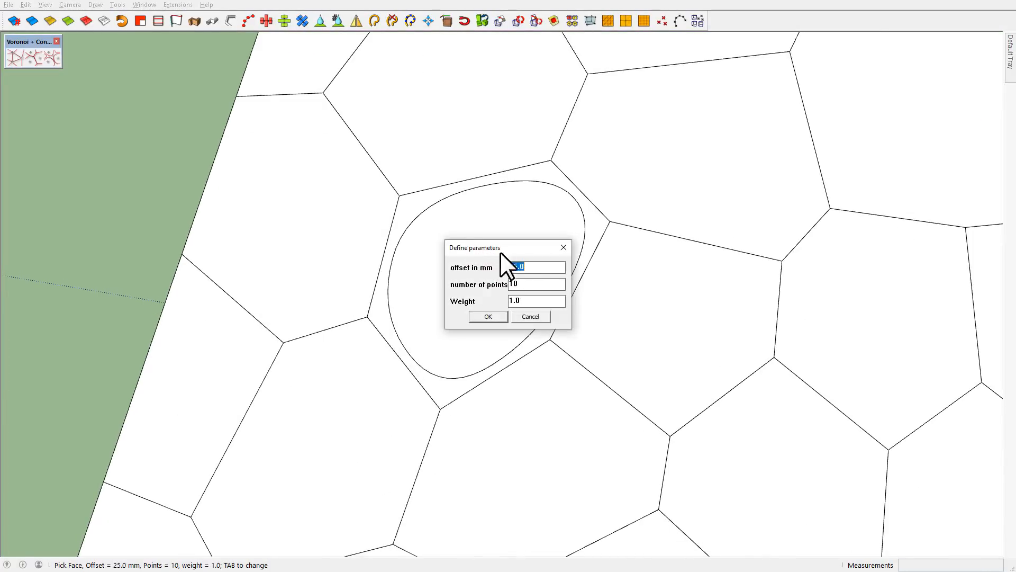
{"action": "type", "text": "50"}
{"action": "left_click", "coordinate": [487, 315]}
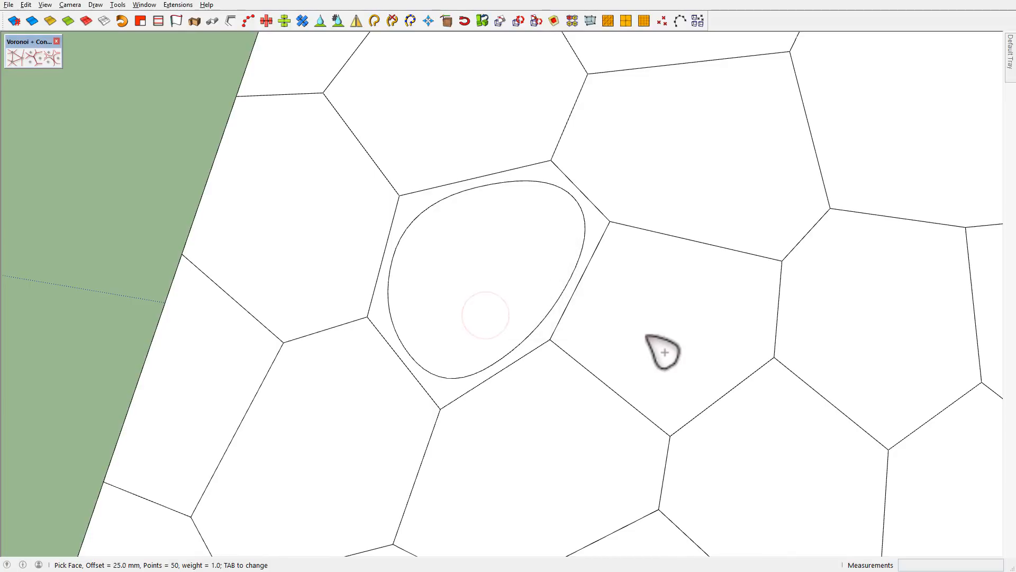
{"action": "key", "text": "space"}
Step: Compare the edge counts of the 50-point and the 10-point conic curves by inspecting each curve group's entity information
{"action": "left_click", "coordinate": [639, 248]}
{"action": "double_click", "coordinate": [639, 248]}
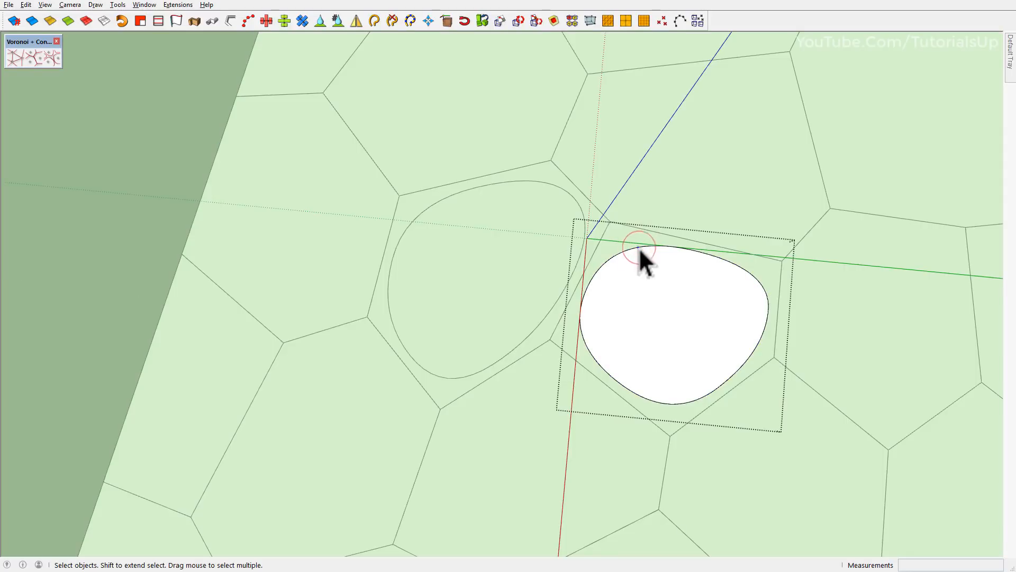
{"action": "left_click", "coordinate": [633, 270], "text": "shift"}
{"action": "left_click", "coordinate": [659, 290], "text": "shift"}
{"action": "mouse_move", "coordinate": [1010, 53]}
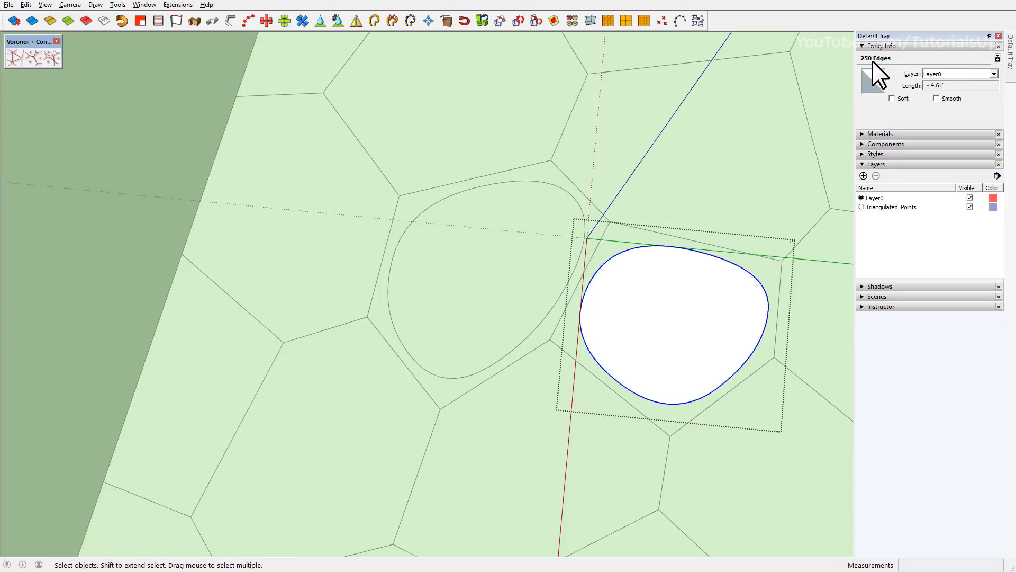
{"action": "double_click", "coordinate": [491, 278]}
{"action": "double_click", "coordinate": [498, 261]}
{"action": "left_click", "coordinate": [498, 261], "text": "shift"}
{"action": "mouse_move", "coordinate": [1007, 68]}
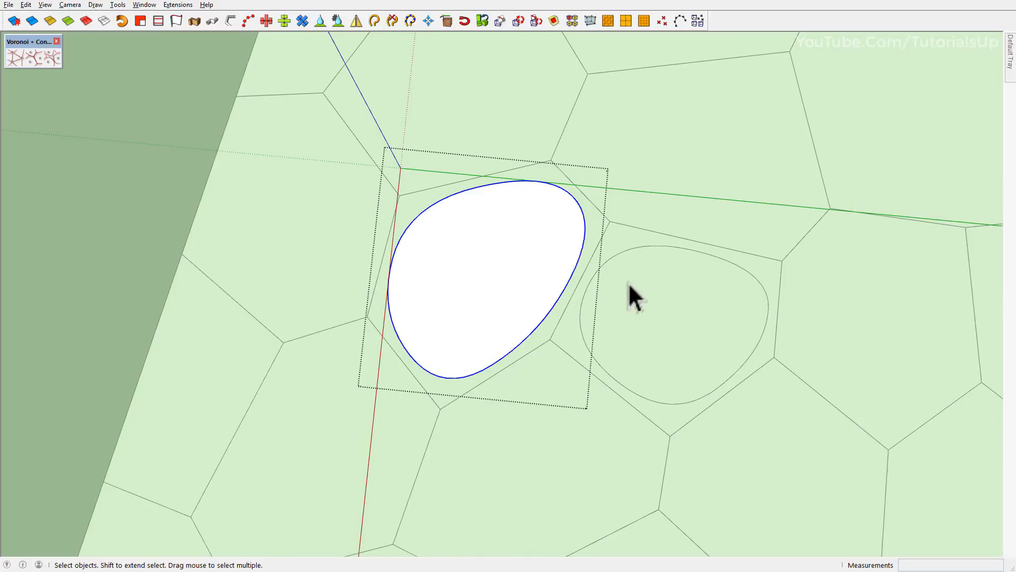
Step: Delete both conic curve groups from the Voronoi mesh
{"action": "left_click", "coordinate": [661, 318]}
{"action": "left_click", "coordinate": [669, 332]}
{"action": "left_click", "coordinate": [475, 273], "text": "ctrl"}
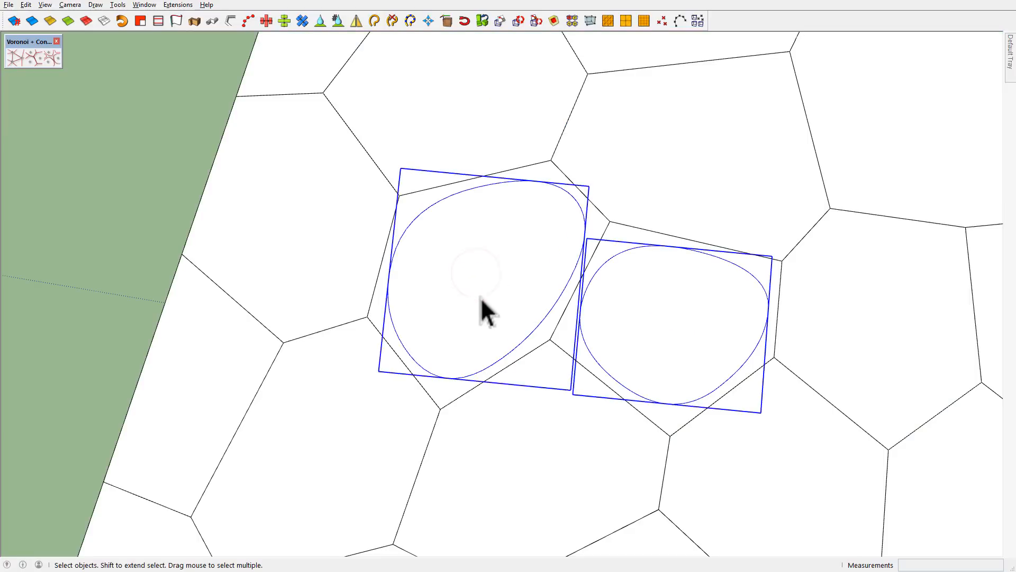
{"action": "key", "text": "Delete"}
Step: Draw a conic curve with a 25 mm offset, 10 points and weight 1.0 in the cell that held the 10-point curve
{"action": "left_click", "coordinate": [46, 59]}
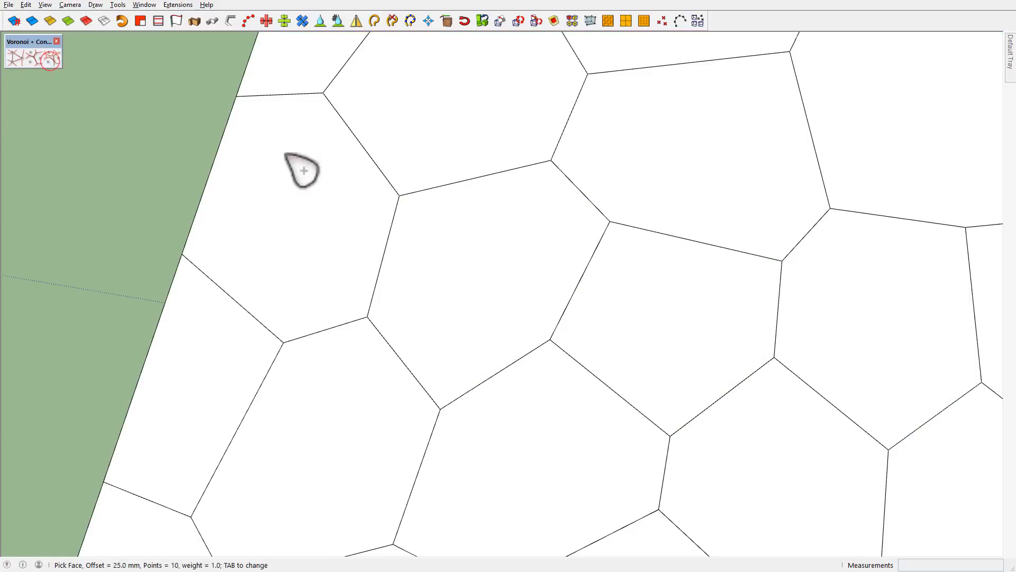
{"action": "key", "text": "Tab"}
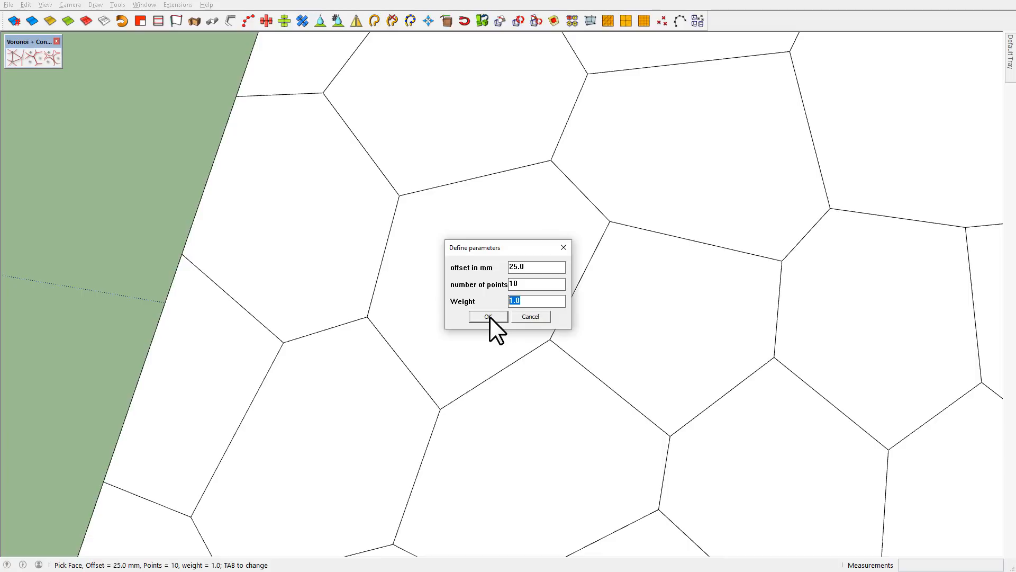
{"action": "left_click", "coordinate": [488, 317]}
{"action": "left_click", "coordinate": [482, 265]}
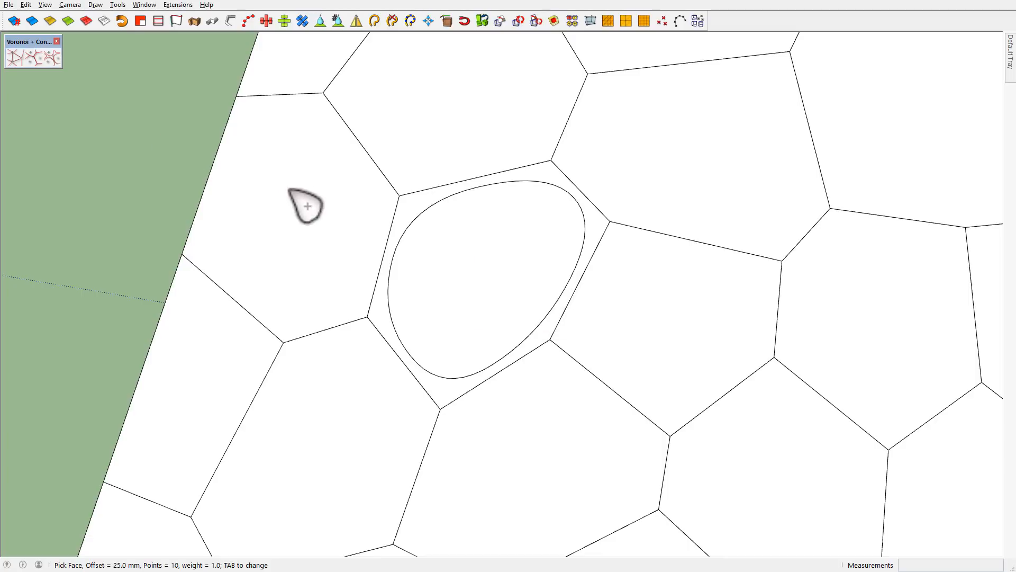
Step: Set the conic curve weight to 0.6 and draw a curve in the cell to the right of the first one
{"action": "key", "text": "Tab"}
{"action": "type", "text": "."}
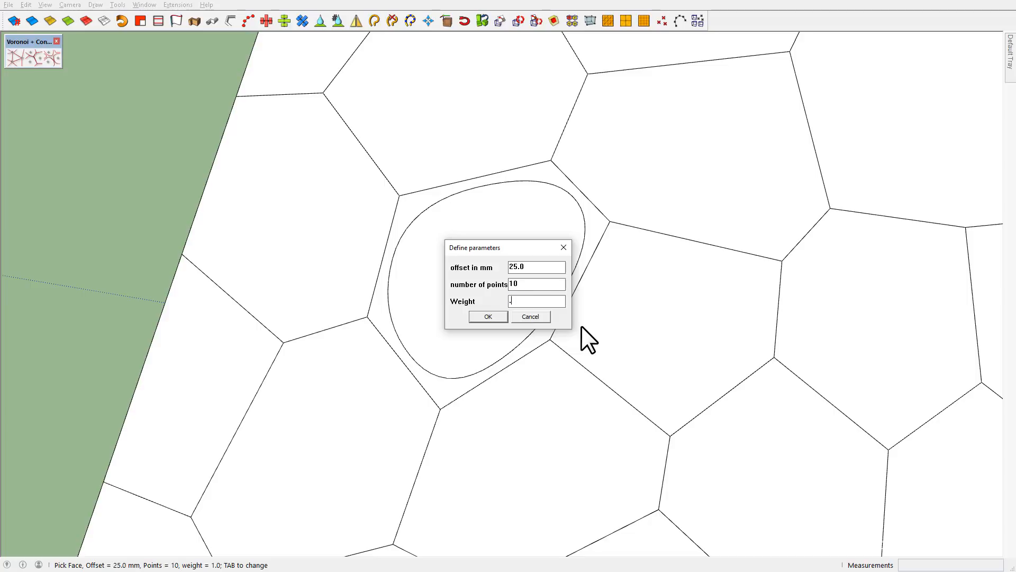
{"action": "type", "text": "6"}
{"action": "left_click", "coordinate": [487, 317]}
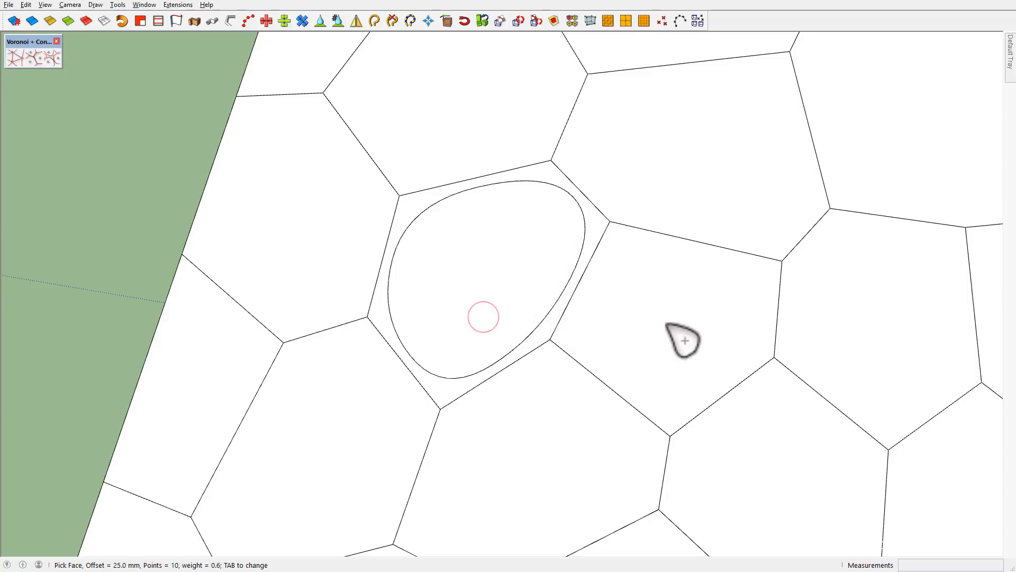
{"action": "scroll", "coordinate": [490, 340], "scroll_direction": "down", "scroll_amount": 2}
{"action": "scroll", "coordinate": [635, 331], "scroll_direction": "up", "scroll_amount": 2}
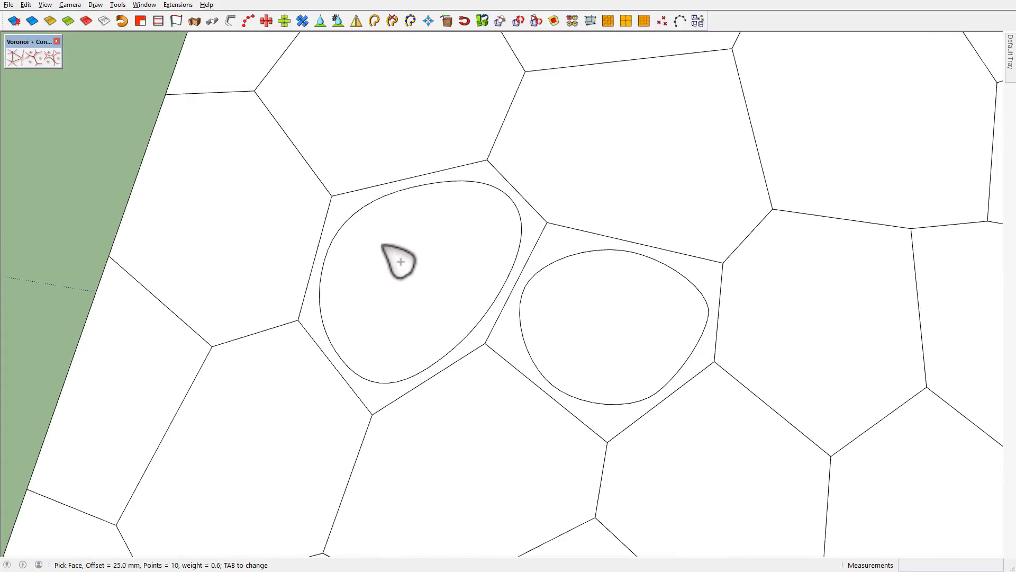
Step: Set the conic curve weight to 2.5 and draw curves in the two cells directly above the existing ones
{"action": "key", "text": "Tab"}
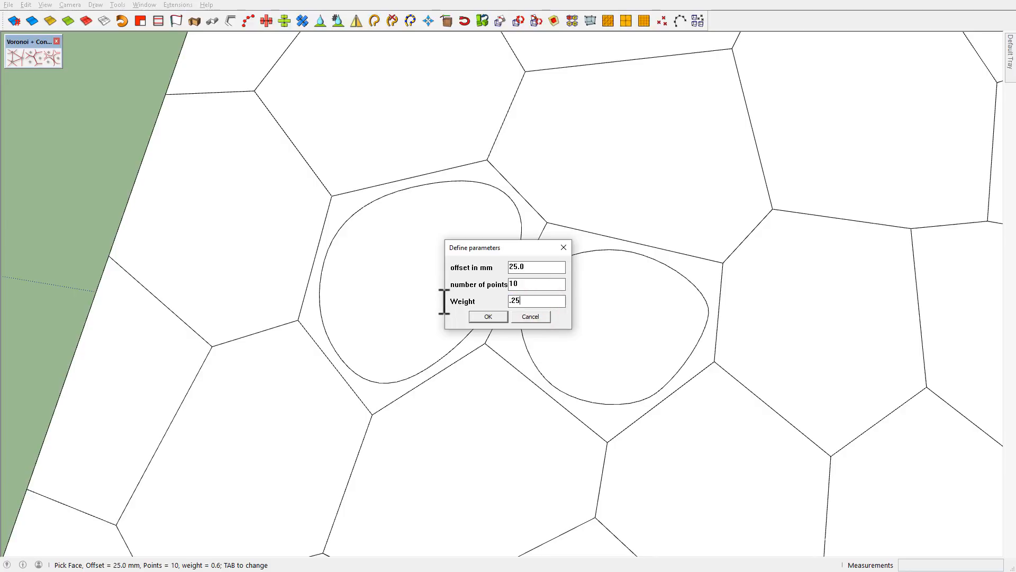
{"action": "left_click", "coordinate": [472, 317]}
{"action": "middle_click_drag", "start_coordinate": [488, 331], "coordinate": [614, 227]}
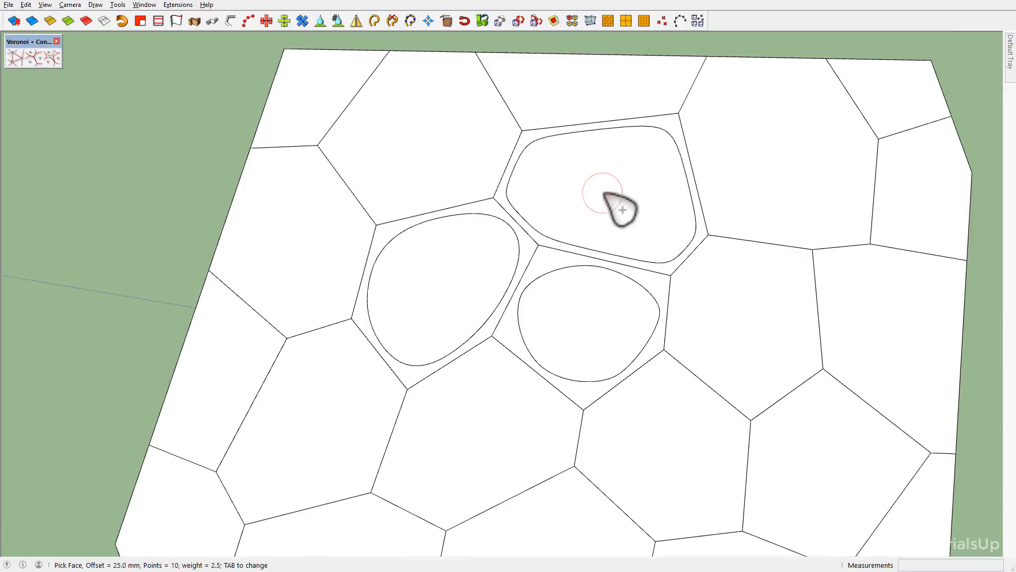
{"action": "scroll", "coordinate": [710, 227], "scroll_direction": "up", "scroll_amount": 5}
{"action": "scroll", "coordinate": [767, 335], "scroll_direction": "down", "scroll_amount": 5}
{"action": "left_click", "coordinate": [468, 235]}
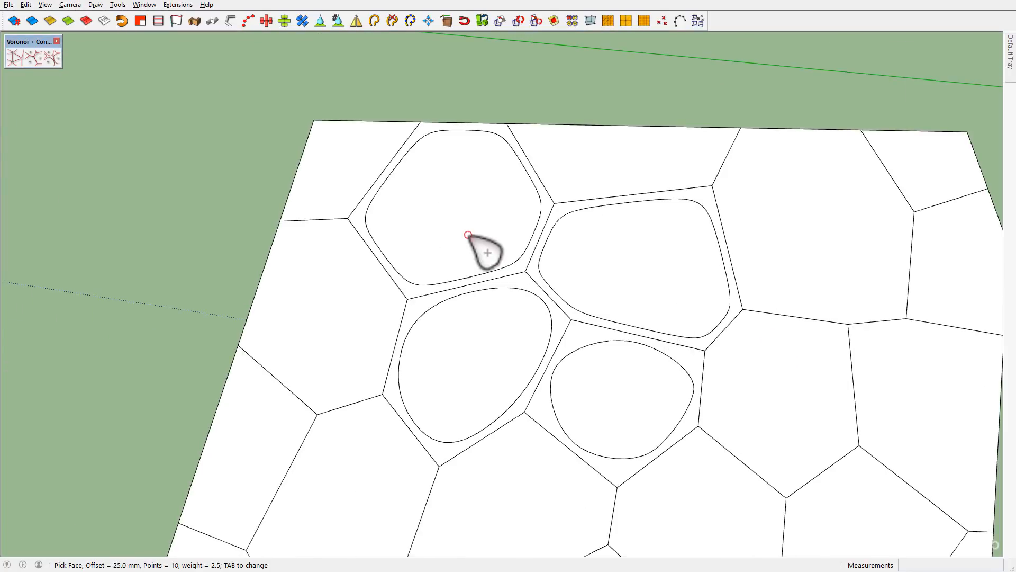
{"action": "scroll", "coordinate": [375, 201], "scroll_direction": "up", "scroll_amount": 4}
{"action": "scroll", "coordinate": [370, 254], "scroll_direction": "down", "scroll_amount": 2}
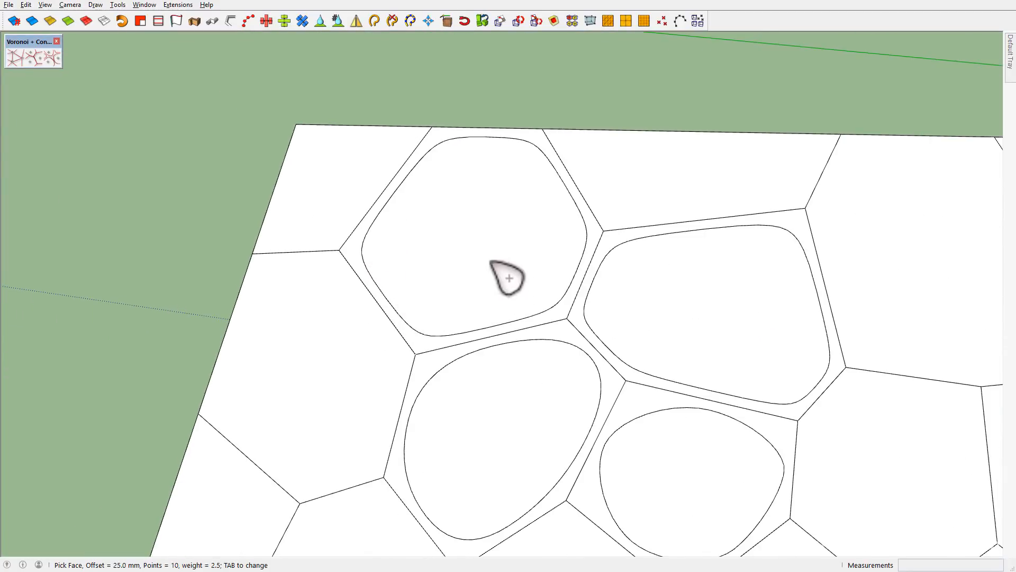
Step: Undo all the conic curves drawn to test the weight values
{"action": "scroll", "coordinate": [535, 307], "scroll_direction": "down", "scroll_amount": 3}
{"action": "key", "text": "space"}
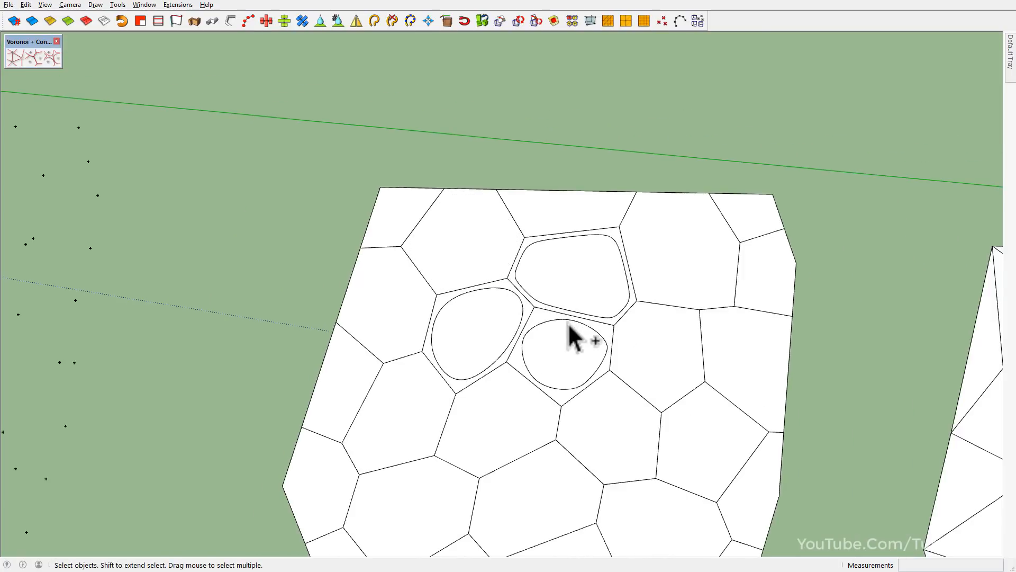
{"action": "key", "text": "ctrl+z"}
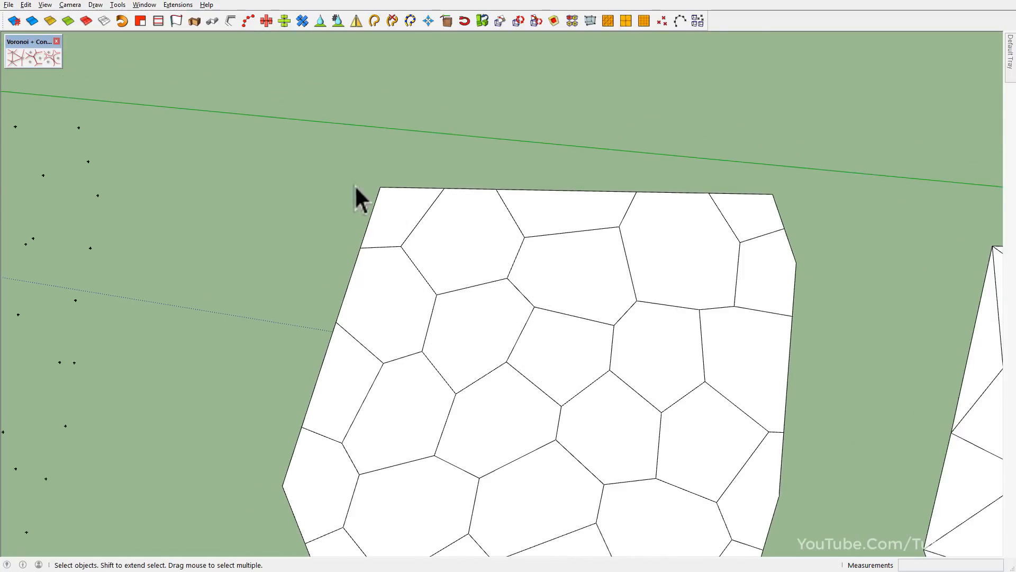
Step: Draw conic curves with a 25 mm offset, 10 points and weight 1.0 inside every cell of the Voronoi mesh
{"action": "scroll", "coordinate": [390, 211], "scroll_direction": "down", "scroll_amount": 3}
{"action": "left_click", "coordinate": [51, 60]}
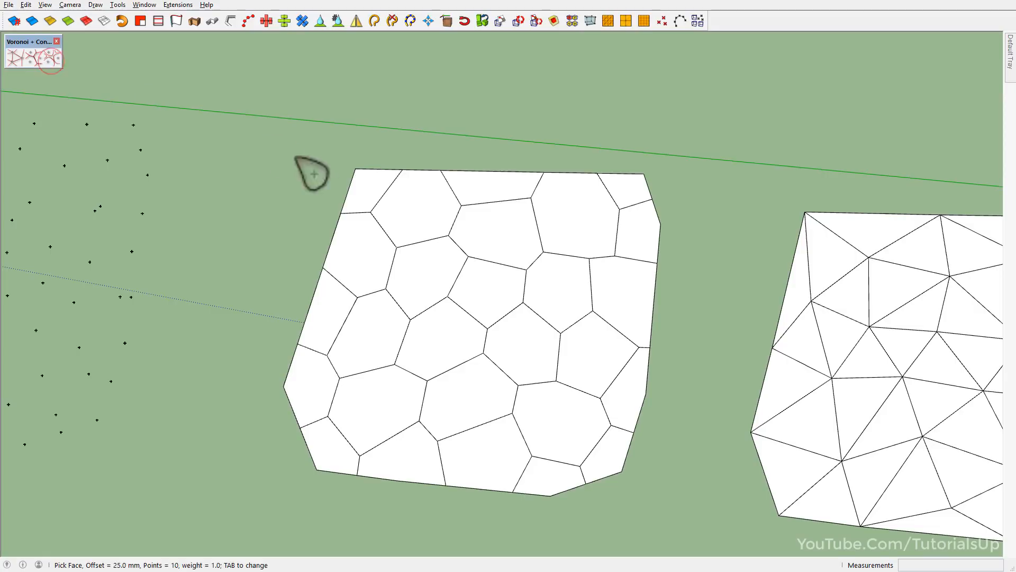
{"action": "left_click", "coordinate": [352, 265]}
{"action": "left_click", "coordinate": [402, 210]}
{"action": "left_click", "coordinate": [370, 189]}
{"action": "left_click", "coordinate": [495, 188]}
{"action": "left_click", "coordinate": [494, 209]}
{"action": "left_click", "coordinate": [596, 211]}
{"action": "left_click", "coordinate": [627, 187]}
{"action": "left_click", "coordinate": [630, 220]}
{"action": "left_click", "coordinate": [630, 281]}
{"action": "left_click", "coordinate": [542, 297]}
{"action": "left_click", "coordinate": [501, 300]}
{"action": "left_click", "coordinate": [431, 277]}
{"action": "left_click", "coordinate": [352, 332]}
{"action": "left_click", "coordinate": [318, 328]}
{"action": "left_click", "coordinate": [320, 375]}
{"action": "left_click", "coordinate": [380, 407]}
{"action": "left_click", "coordinate": [437, 340]}
{"action": "left_click", "coordinate": [459, 408]}
{"action": "left_click", "coordinate": [522, 352]}
{"action": "left_click", "coordinate": [595, 363]}
{"action": "left_click", "coordinate": [628, 404]}
{"action": "left_click", "coordinate": [608, 450]}
{"action": "left_click", "coordinate": [574, 425]}
{"action": "left_click", "coordinate": [551, 476]}
{"action": "left_click", "coordinate": [504, 460]}
{"action": "left_click", "coordinate": [408, 454]}
{"action": "left_click", "coordinate": [339, 450]}
{"action": "scroll", "coordinate": [490, 421], "scroll_direction": "up", "scroll_amount": 3}
{"action": "middle_click_drag", "start_coordinate": [486, 413], "coordinate": [508, 266]}
{"action": "scroll", "coordinate": [538, 254], "scroll_direction": "down", "scroll_amount": 2}
{"action": "key", "text": "space"}
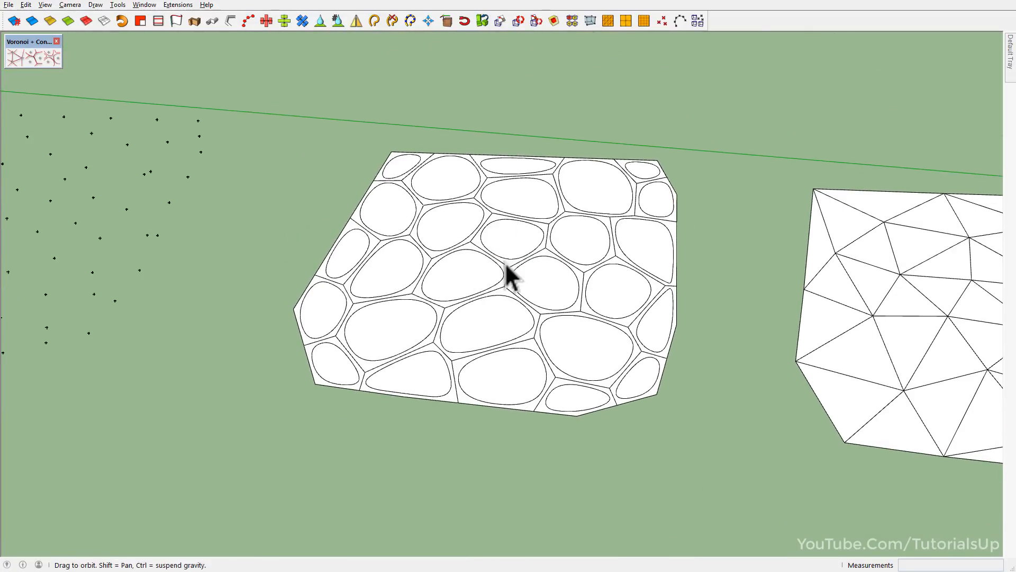
Step: Select the entire Voronoi mesh and soften and smooth its straight cell edges
{"action": "triple_click", "coordinate": [510, 275]}
{"action": "left_click", "coordinate": [503, 328]}
{"action": "double_click", "coordinate": [503, 328]}
{"action": "key", "text": "Escape"}
{"action": "triple_click", "coordinate": [507, 268]}
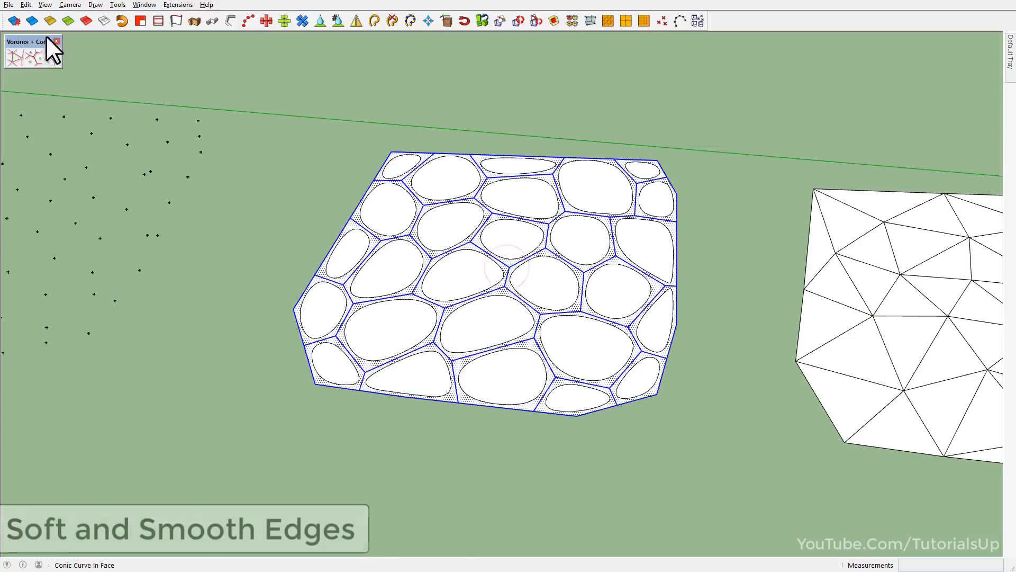
{"action": "left_click", "coordinate": [27, 18]}
{"action": "middle_click_drag", "start_coordinate": [418, 225], "coordinate": [433, 320]}
Step: Select the Voronoi mesh with all its conic curve groups and explode them into the surface
{"action": "left_click", "coordinate": [665, 508]}
{"action": "left_click_drag", "start_coordinate": [256, 71], "coordinate": [751, 513]}
{"action": "right_click", "coordinate": [500, 213]}
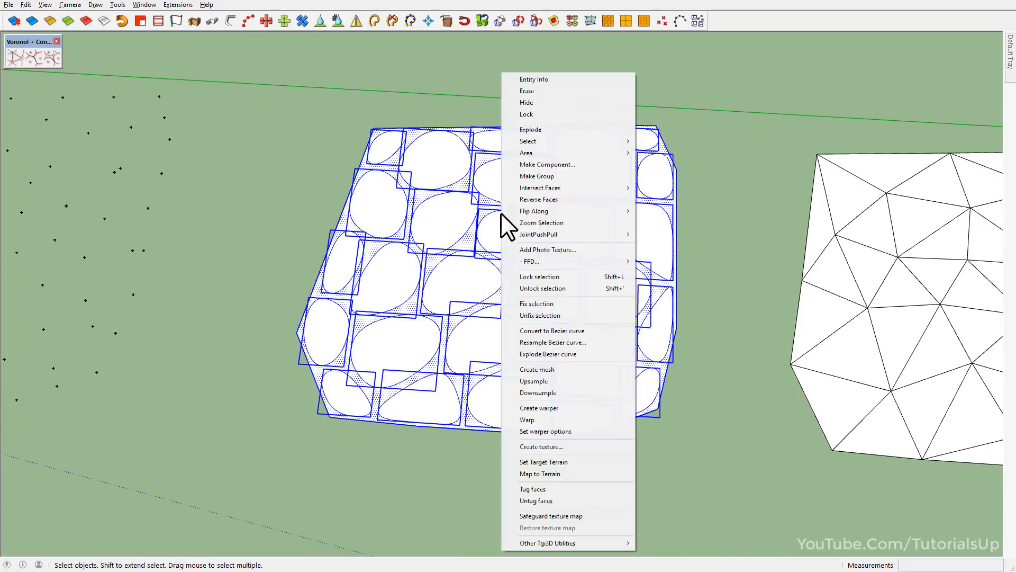
{"action": "left_click", "coordinate": [531, 129]}
{"action": "middle_click_drag", "start_coordinate": [539, 133], "coordinate": [521, 439]}
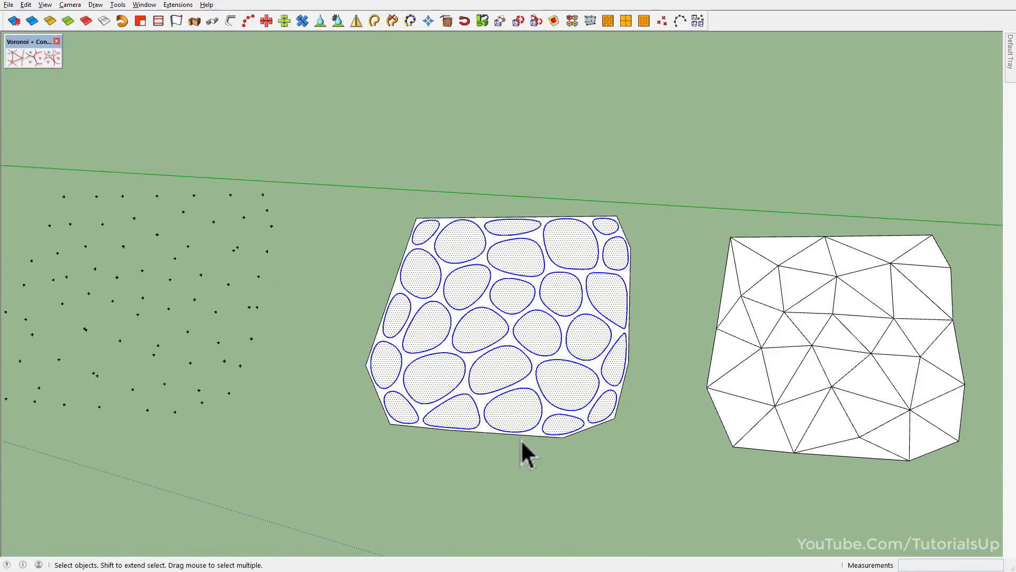
Step: Copy the selected rounded cell faces about 10.15' away to the empty area behind the Voronoi mesh
{"action": "key", "text": "m"}
{"action": "key", "text": "ctrl"}
{"action": "left_click", "coordinate": [692, 279]}
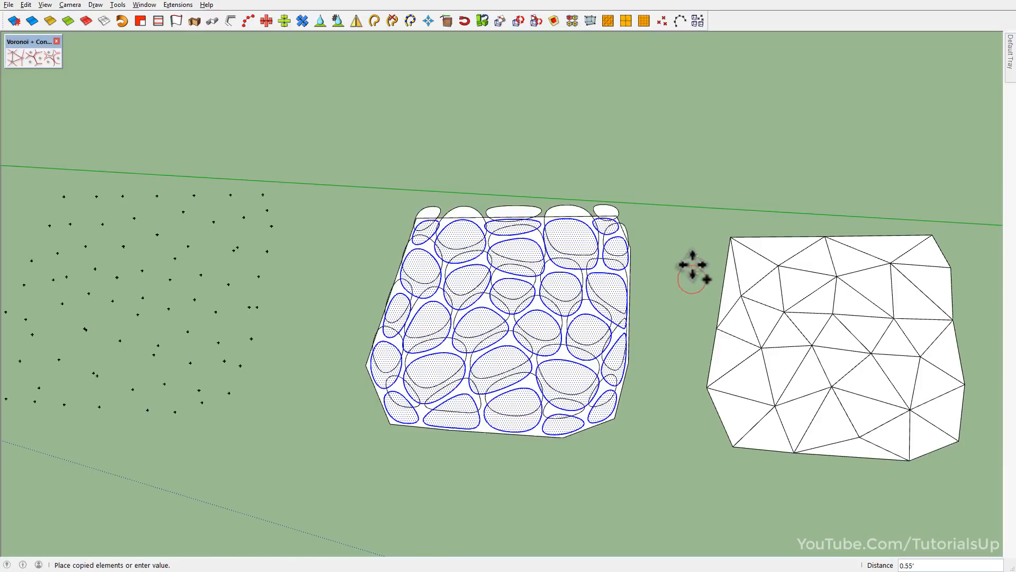
{"action": "scroll", "coordinate": [664, 386], "scroll_direction": "down", "scroll_amount": 3}
{"action": "left_click", "coordinate": [669, 175]}
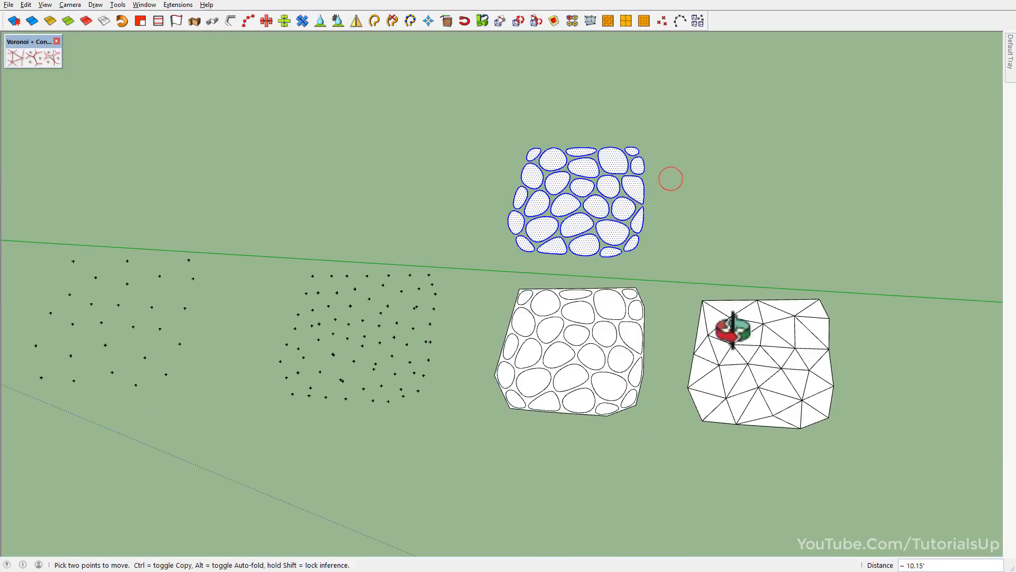
Step: Copy the Voronoi mesh's web-like frame face, without the rounded cells, to the empty area beyond the copied cells
{"action": "middle_click_drag", "start_coordinate": [744, 329], "coordinate": [614, 407]}
{"action": "key", "text": "space"}
{"action": "scroll", "coordinate": [608, 396], "scroll_direction": "up", "scroll_amount": 3}
{"action": "left_click", "coordinate": [597, 382]}
{"action": "scroll", "coordinate": [419, 476], "scroll_direction": "down", "scroll_amount": 2}
{"action": "key", "text": "m"}
{"action": "key", "text": "ctrl"}
{"action": "left_click", "coordinate": [572, 427]}
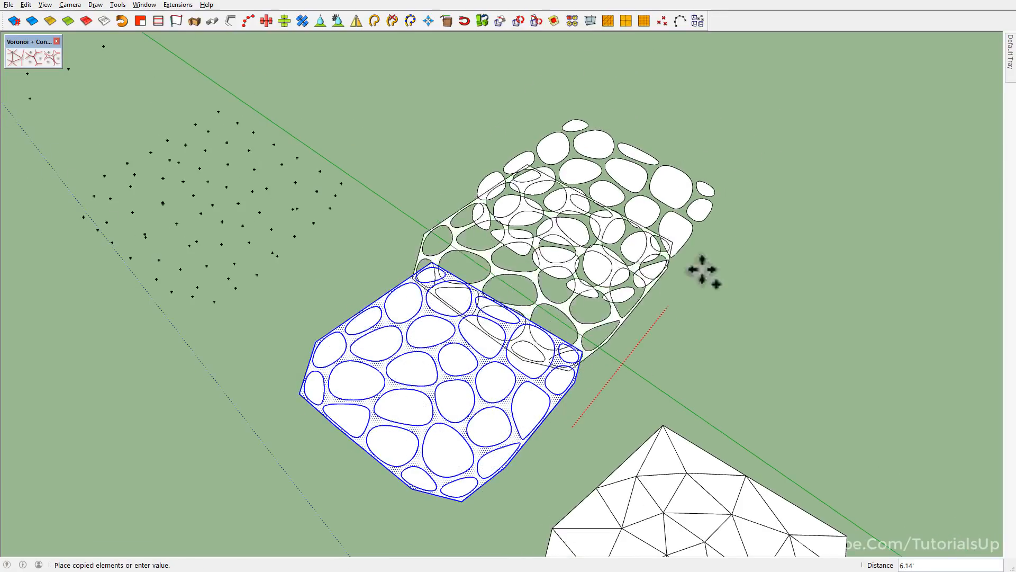
{"action": "scroll", "coordinate": [645, 339], "scroll_direction": "down", "scroll_amount": 3}
{"action": "left_click", "coordinate": [752, 259]}
{"action": "middle_click_drag", "start_coordinate": [643, 306], "coordinate": [588, 403]}
{"action": "scroll", "coordinate": [682, 426], "scroll_direction": "up", "scroll_amount": 3}
{"action": "key", "text": "space"}
{"action": "left_click", "coordinate": [663, 408]}
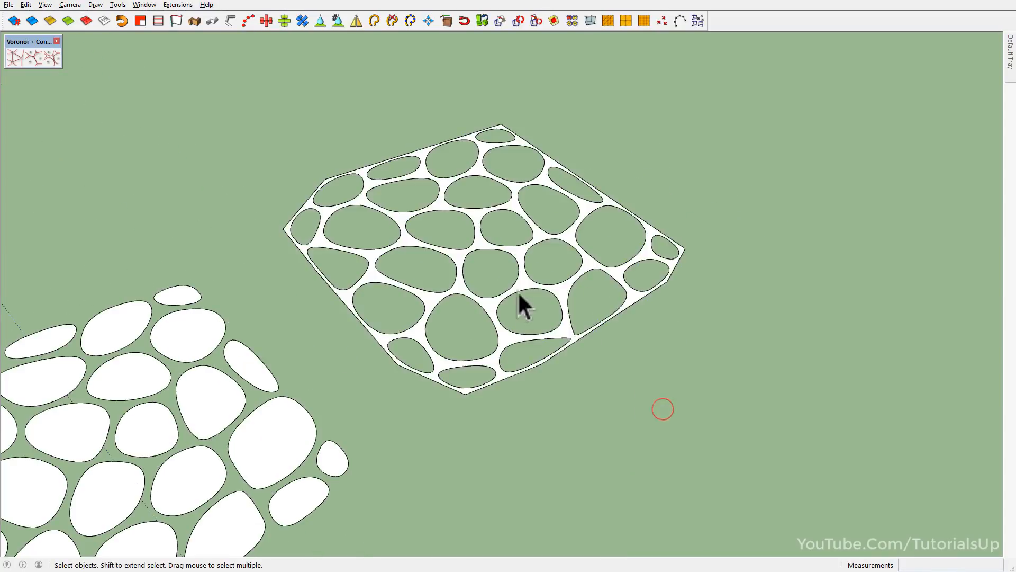
Step: Draw conic curves inside all the triangles of the triangulated mesh
{"action": "scroll", "coordinate": [555, 307], "scroll_direction": "up", "scroll_amount": 5}
{"action": "scroll", "coordinate": [685, 236], "scroll_direction": "down", "scroll_amount": 7}
{"action": "middle_click_drag", "start_coordinate": [340, 434], "coordinate": [635, 219], "text": "shift"}
{"action": "middle_click_drag", "start_coordinate": [481, 336], "coordinate": [535, 261]}
{"action": "scroll", "coordinate": [529, 260], "scroll_direction": "down", "scroll_amount": 3}
{"action": "middle_click_drag", "start_coordinate": [645, 497], "coordinate": [526, 410], "text": "shift"}
{"action": "scroll", "coordinate": [517, 447], "scroll_direction": "down", "scroll_amount": 3}
{"action": "scroll", "coordinate": [500, 437], "scroll_direction": "up", "scroll_amount": 2}
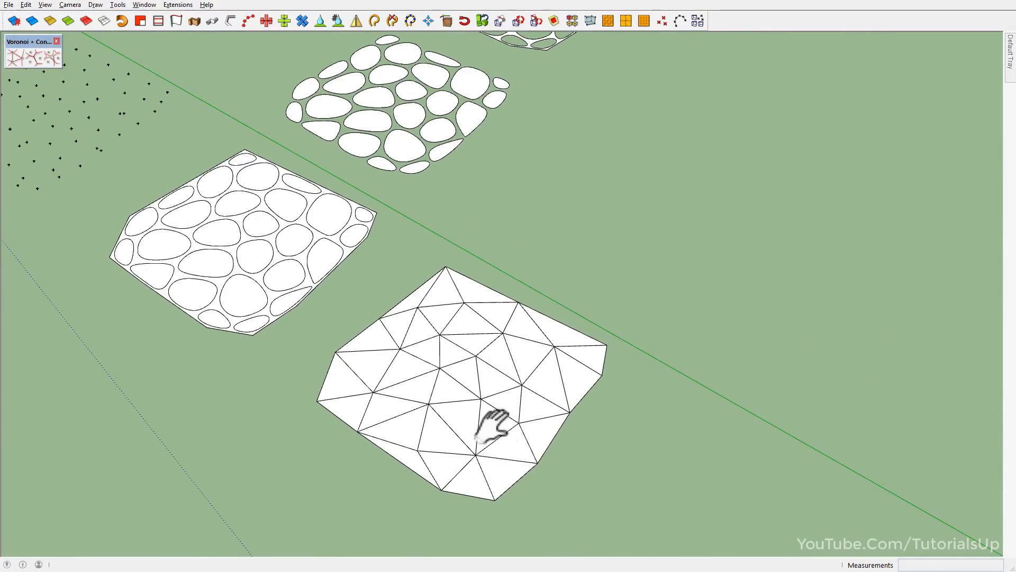
{"action": "scroll", "coordinate": [453, 469], "scroll_direction": "up", "scroll_amount": 1}
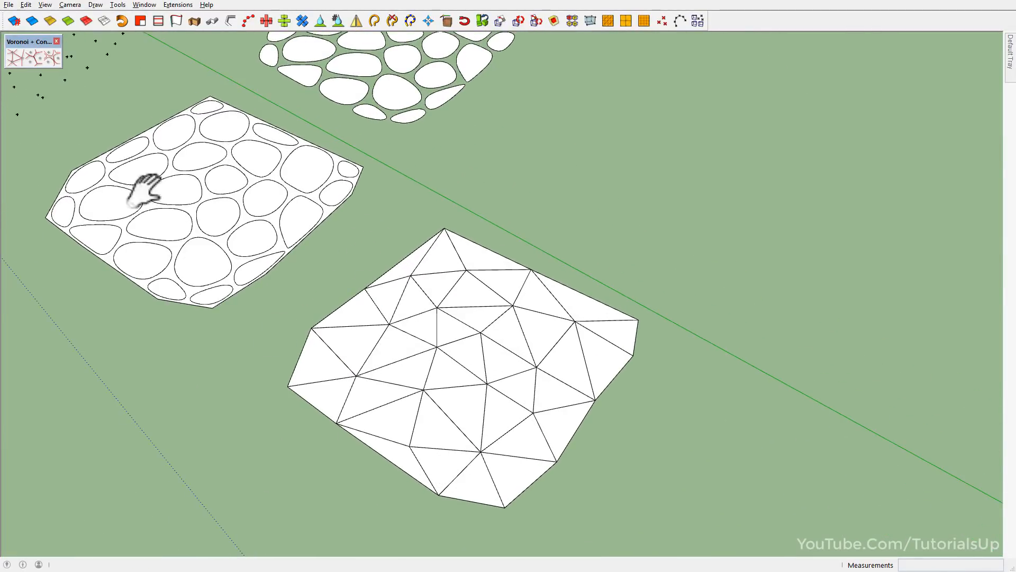
{"action": "left_click", "coordinate": [47, 62]}
{"action": "scroll", "coordinate": [350, 328], "scroll_direction": "up", "scroll_amount": 2}
{"action": "left_click", "coordinate": [364, 344]}
{"action": "left_click", "coordinate": [404, 367]}
{"action": "left_click", "coordinate": [419, 390]}
{"action": "left_click", "coordinate": [384, 422]}
{"action": "left_click", "coordinate": [317, 416]}
{"action": "left_click", "coordinate": [310, 379]}
{"action": "left_click", "coordinate": [366, 298]}
{"action": "left_click", "coordinate": [393, 286]}
{"action": "left_click", "coordinate": [409, 254]}
{"action": "left_click", "coordinate": [473, 233]}
{"action": "left_click", "coordinate": [527, 230]}
{"action": "left_click", "coordinate": [471, 262]}
{"action": "left_click", "coordinate": [436, 289]}
{"action": "left_click", "coordinate": [514, 276]}
{"action": "left_click", "coordinate": [517, 307]}
{"action": "left_click", "coordinate": [453, 319]}
{"action": "left_click", "coordinate": [482, 329]}
{"action": "left_click", "coordinate": [503, 357]}
{"action": "left_click", "coordinate": [488, 384]}
{"action": "left_click", "coordinate": [407, 454]}
{"action": "left_click", "coordinate": [407, 500]}
{"action": "left_click", "coordinate": [485, 514]}
{"action": "left_click", "coordinate": [482, 469]}
{"action": "left_click", "coordinate": [508, 439]}
{"action": "left_click", "coordinate": [564, 449]}
{"action": "left_click", "coordinate": [582, 407]}
{"action": "left_click", "coordinate": [550, 368]}
{"action": "left_click", "coordinate": [577, 332]}
{"action": "left_click", "coordinate": [633, 332]}
{"action": "left_click", "coordinate": [608, 288]}
{"action": "left_click", "coordinate": [544, 265]}
{"action": "left_click", "coordinate": [669, 293]}
{"action": "scroll", "coordinate": [677, 359], "scroll_direction": "down", "scroll_amount": 2}
{"action": "left_click", "coordinate": [627, 340]}
{"action": "left_click", "coordinate": [585, 352]}
{"action": "left_click", "coordinate": [593, 430]}
{"action": "left_click", "coordinate": [522, 479]}
Step: Select the triangulated mesh with its conic curves and soften and smooth the triangle edges
{"action": "mouse_move", "coordinate": [478, 456]}
{"action": "middle_mouse_down"}
{"action": "mouse_move", "coordinate": [643, 373]}
{"action": "mouse_move", "coordinate": [656, 454]}
{"action": "mouse_move", "coordinate": [556, 404]}
{"action": "mouse_move", "coordinate": [504, 438]}
{"action": "mouse_move", "coordinate": [567, 408]}
{"action": "mouse_move", "coordinate": [419, 222]}
{"action": "mouse_move", "coordinate": [547, 370]}
{"action": "mouse_move", "coordinate": [446, 250]}
{"action": "middle_mouse_up"}
{"action": "left_click_drag", "start_coordinate": [388, 216], "coordinate": [759, 482]}
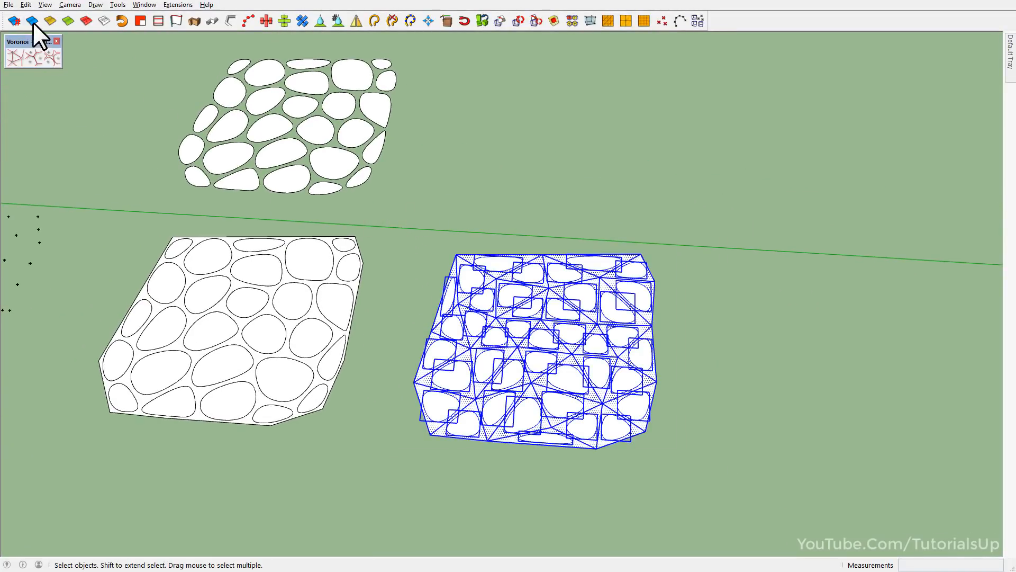
{"action": "scroll", "coordinate": [556, 386], "scroll_direction": "up", "scroll_amount": 3}
{"action": "middle_click_drag", "start_coordinate": [556, 386], "coordinate": [547, 363]}
Step: Explode the selected conic curve groups into the triangulated mesh's surface
{"action": "right_click", "coordinate": [535, 351]}
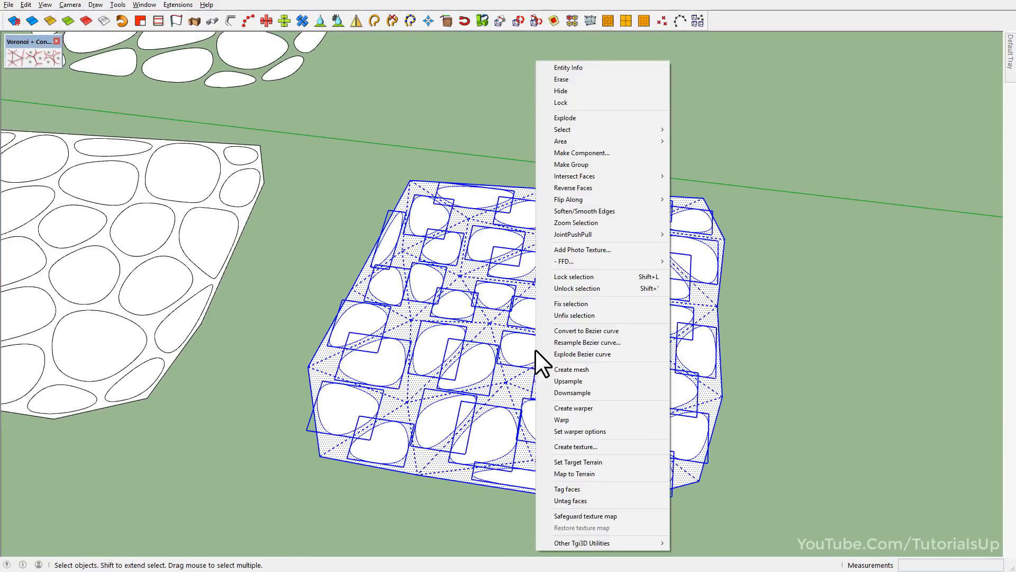
{"action": "left_click", "coordinate": [565, 118]}
{"action": "middle_click_drag", "start_coordinate": [681, 371], "coordinate": [484, 373]}
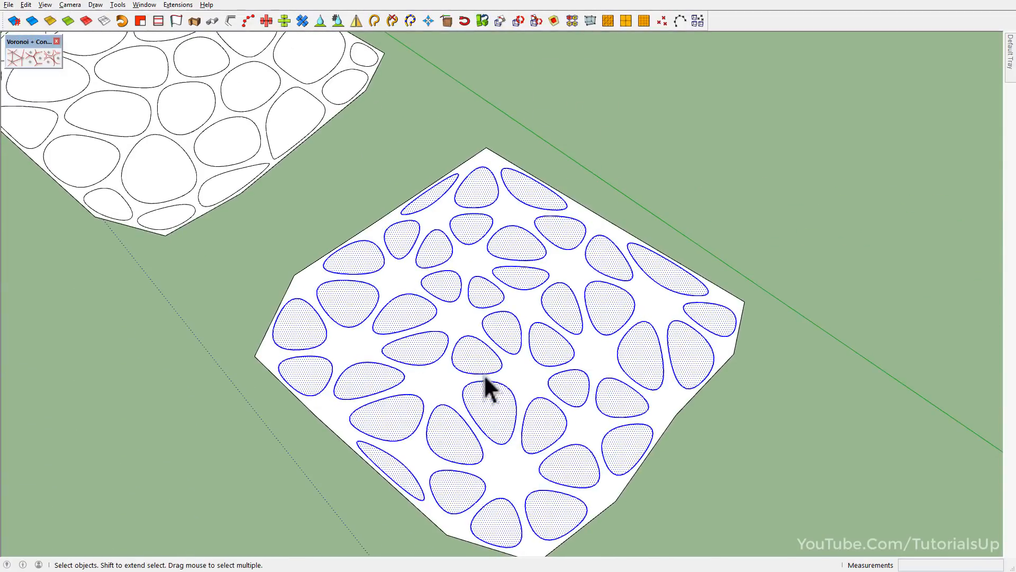
Step: Copy the selected rounded cells of the triangulated mesh about 10.28' to the empty area across the green axis
{"action": "scroll", "coordinate": [478, 439], "scroll_direction": "down", "scroll_amount": 5}
{"action": "key", "text": "m"}
{"action": "left_click", "coordinate": [640, 381]}
{"action": "key", "text": "ctrl"}
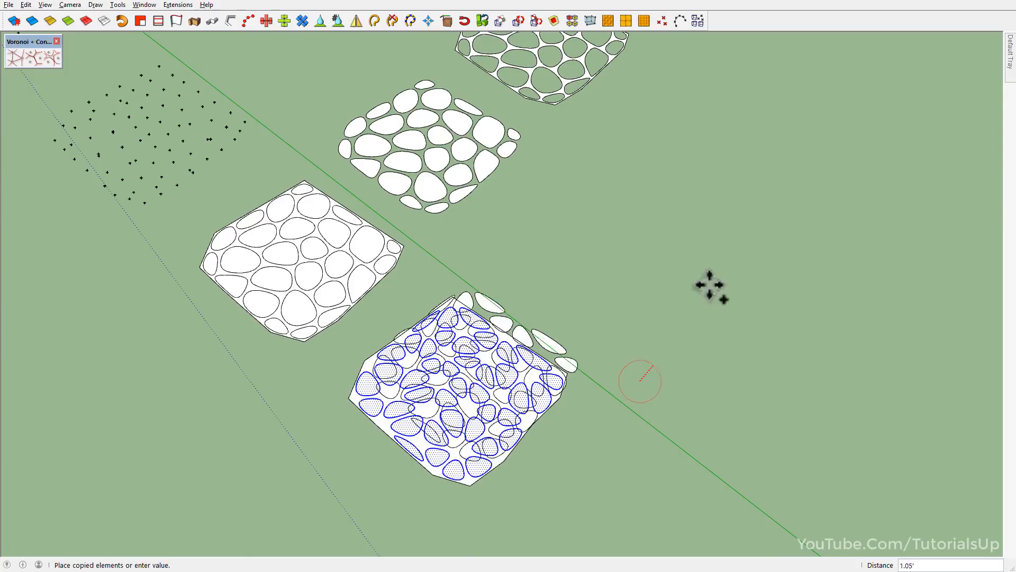
{"action": "left_click", "coordinate": [740, 240]}
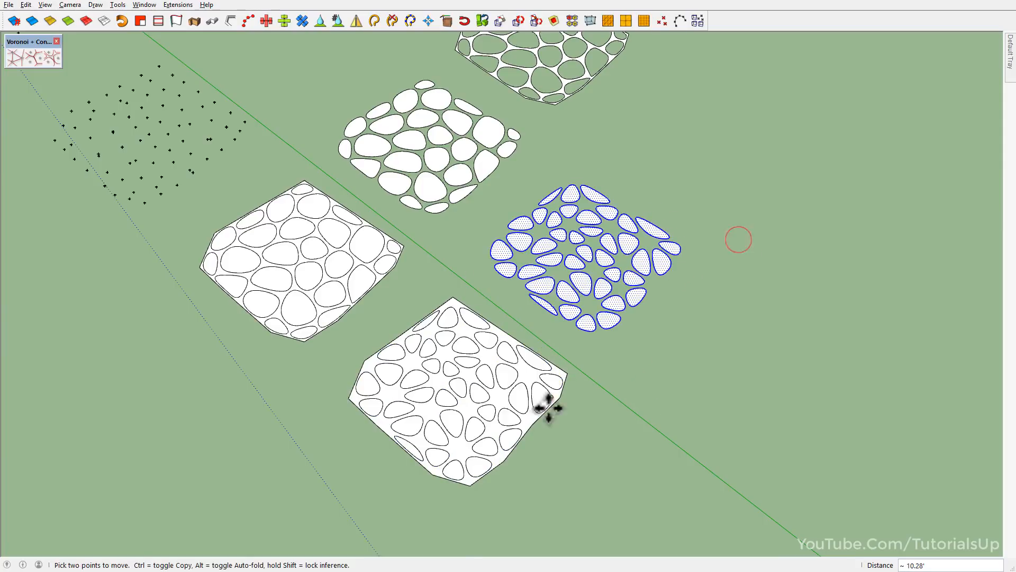
Step: Copy the triangulated mesh's frame face, without its rounded cells, beyond the copied cells and clear the selection
{"action": "key", "text": "space"}
{"action": "scroll", "coordinate": [530, 429], "scroll_direction": "up", "scroll_amount": 3}
{"action": "left_click", "coordinate": [447, 452]}
{"action": "scroll", "coordinate": [466, 449], "scroll_direction": "down", "scroll_amount": 2}
{"action": "key", "text": "m"}
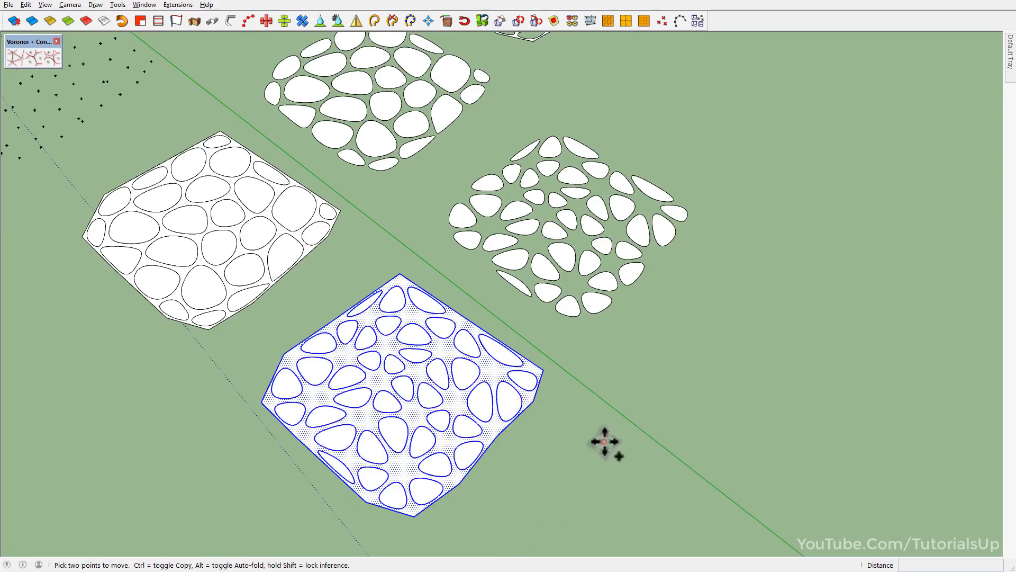
{"action": "left_click", "coordinate": [602, 437]}
{"action": "key", "text": "ctrl"}
{"action": "scroll", "coordinate": [623, 408], "scroll_direction": "down", "scroll_amount": 3}
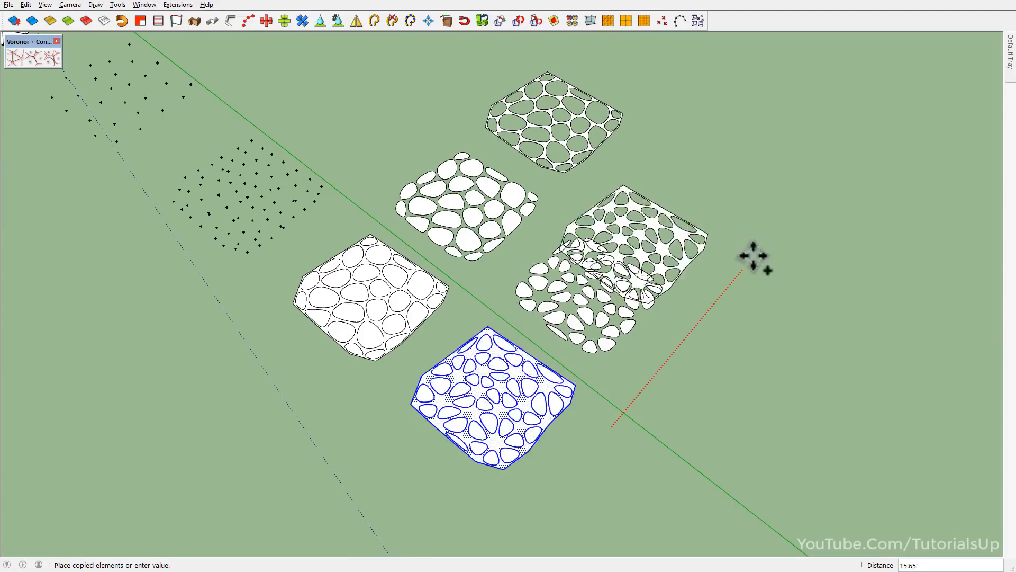
{"action": "left_click", "coordinate": [788, 217]}
{"action": "key", "text": "space"}
{"action": "left_click", "coordinate": [728, 382]}
Step: Examine the two filled meshes and their separated cell and frame copies from several angles
{"action": "middle_click_drag", "start_coordinate": [348, 307], "coordinate": [605, 441]}
{"action": "scroll", "coordinate": [605, 435], "scroll_direction": "down", "scroll_amount": 2}
{"action": "scroll", "coordinate": [516, 219], "scroll_direction": "up", "scroll_amount": 2}
{"action": "scroll", "coordinate": [460, 103], "scroll_direction": "up", "scroll_amount": 5}
{"action": "middle_click_drag", "start_coordinate": [519, 444], "coordinate": [596, 104], "text": "shift"}
{"action": "middle_click_drag", "start_coordinate": [556, 302], "coordinate": [585, 86], "text": "shift"}
{"action": "scroll", "coordinate": [550, 164], "scroll_direction": "down", "scroll_amount": 4}
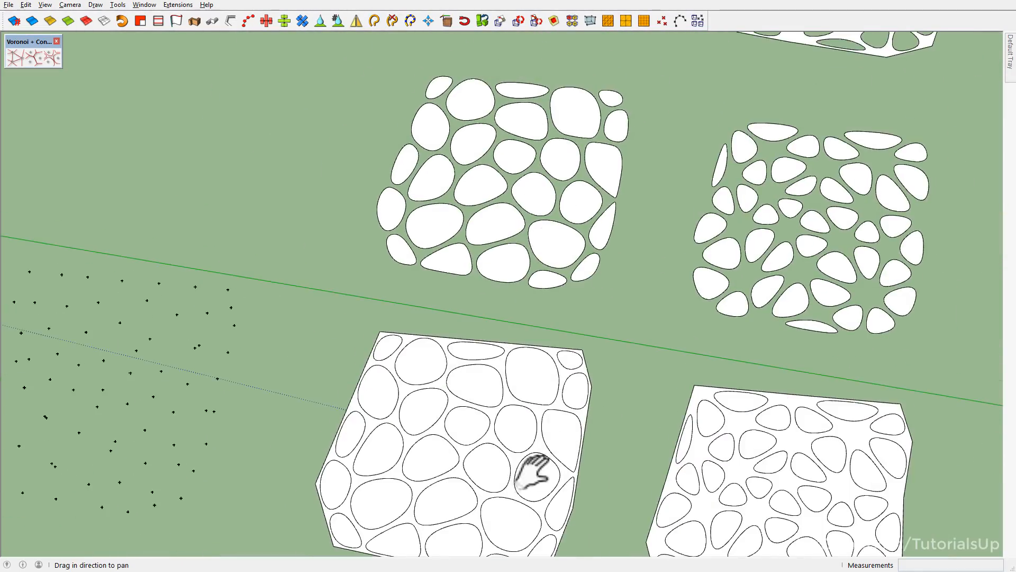
{"action": "scroll", "coordinate": [533, 477], "scroll_direction": "down", "scroll_amount": 6}
{"action": "scroll", "coordinate": [485, 445], "scroll_direction": "up", "scroll_amount": 3}
{"action": "middle_click_drag", "start_coordinate": [591, 484], "coordinate": [670, 427]}
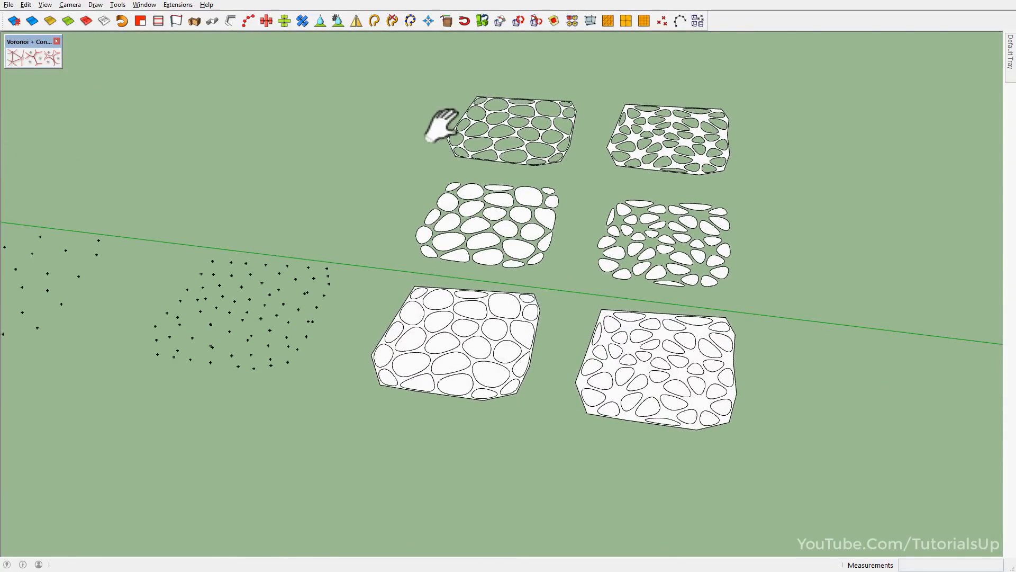
{"action": "middle_click_drag", "start_coordinate": [392, 102], "coordinate": [414, 96]}
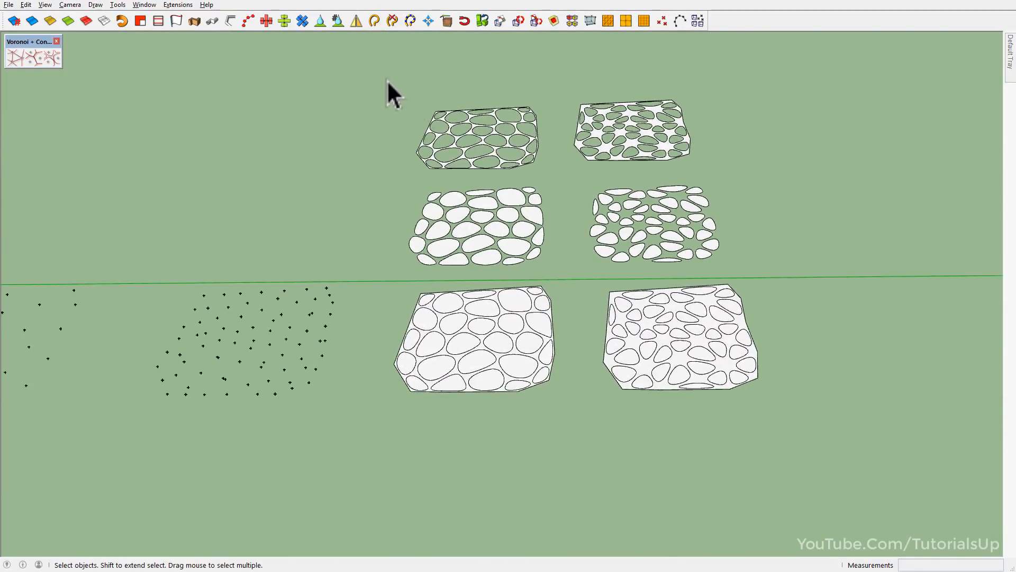
{"action": "middle_click_drag", "start_coordinate": [453, 125], "coordinate": [395, 169]}
{"action": "middle_click_drag", "start_coordinate": [526, 199], "coordinate": [506, 362], "text": "shift"}
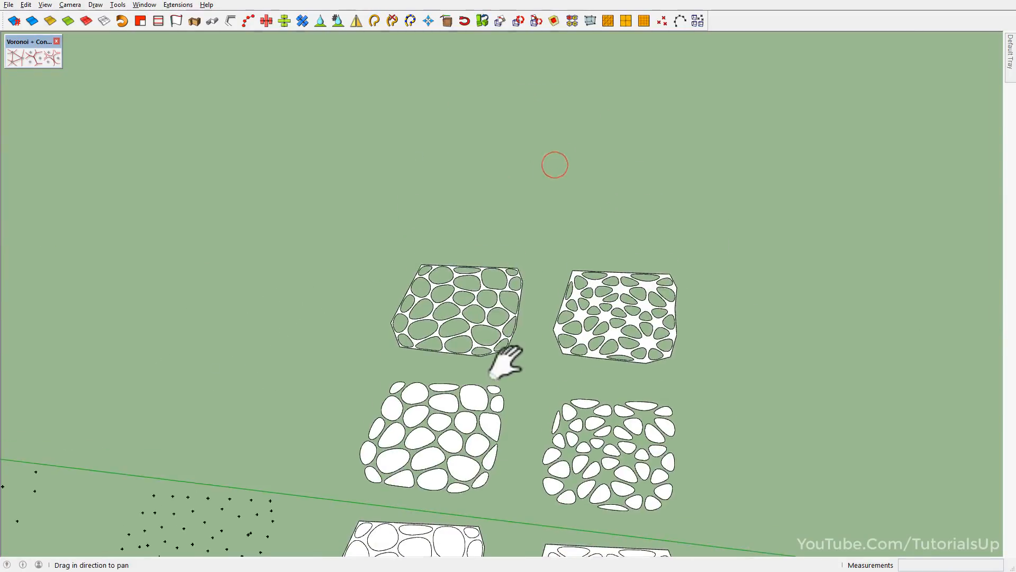
Step: Select the four copied cell and frame patterns and dock the Fredo6_JointPushPull toolbar beside the existing toolbars
{"action": "scroll", "coordinate": [498, 191], "scroll_direction": "down", "scroll_amount": 1}
{"action": "middle_click_drag", "start_coordinate": [438, 296], "coordinate": [460, 360]}
{"action": "left_click_drag", "start_coordinate": [656, 431], "coordinate": [726, 462]}
{"action": "right_click", "coordinate": [722, 26]}
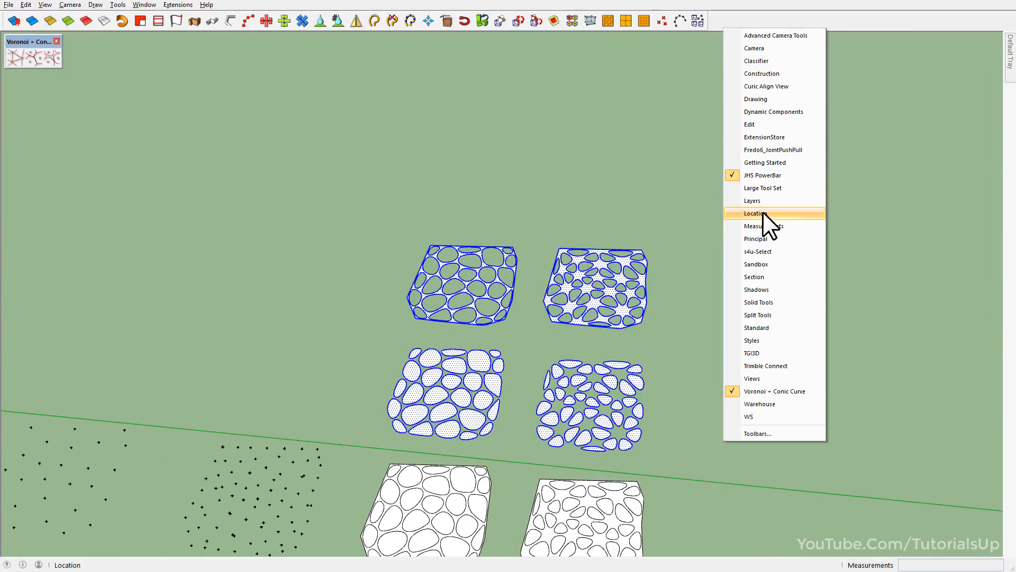
{"action": "left_click", "coordinate": [787, 153]}
{"action": "left_click_drag", "start_coordinate": [647, 113], "coordinate": [703, 13]}
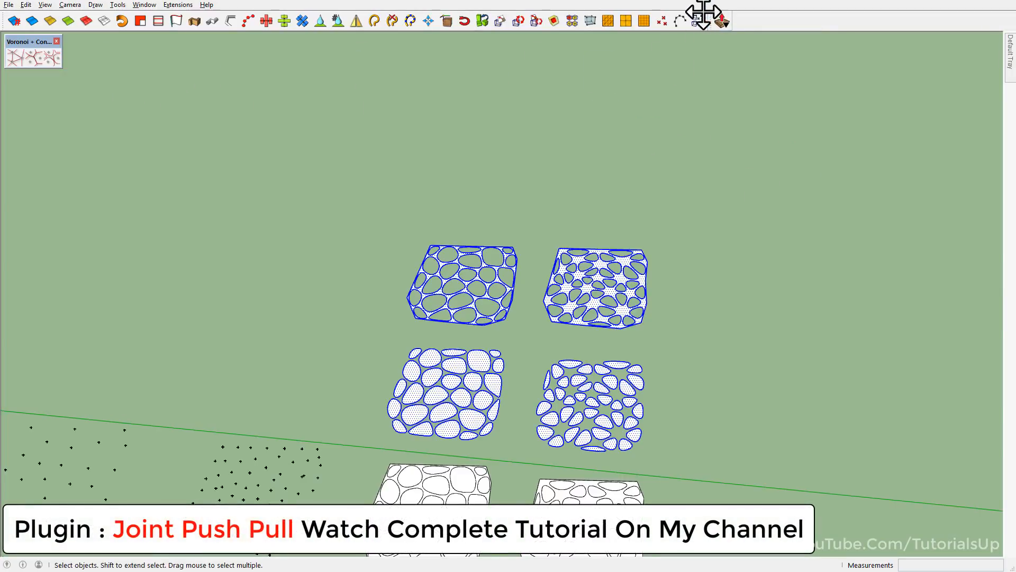
Step: Thicken the four selected cell and frame patterns into solids with the JointPushPull Thickener
{"action": "left_click", "coordinate": [723, 21]}
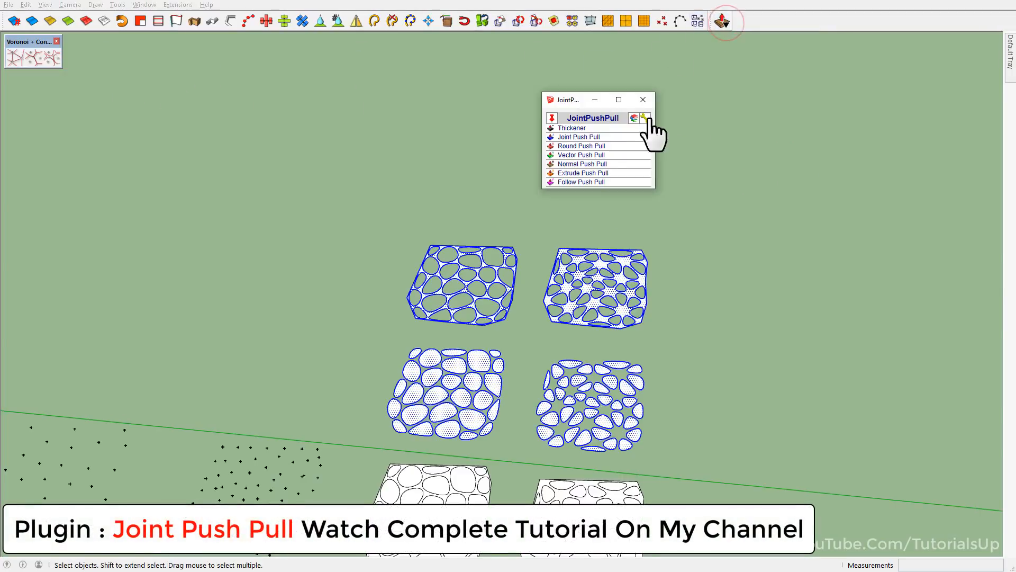
{"action": "left_click", "coordinate": [572, 128]}
{"action": "middle_click_drag", "start_coordinate": [697, 384], "coordinate": [506, 402]}
{"action": "scroll", "coordinate": [503, 398], "scroll_direction": "up", "scroll_amount": 4}
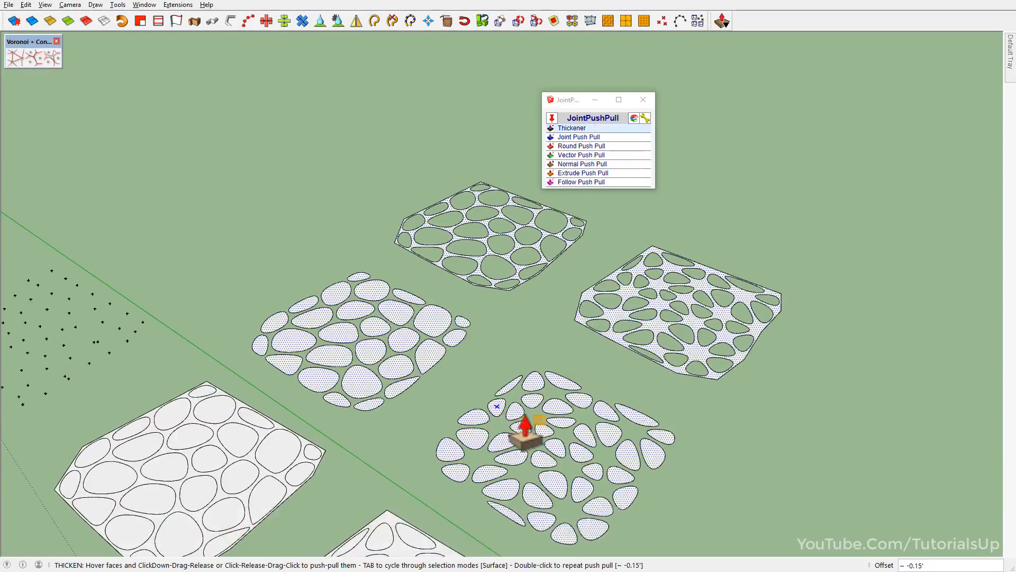
{"action": "middle_click_drag", "start_coordinate": [533, 453], "coordinate": [475, 350]}
{"action": "left_click_drag", "start_coordinate": [455, 408], "coordinate": [446, 404]}
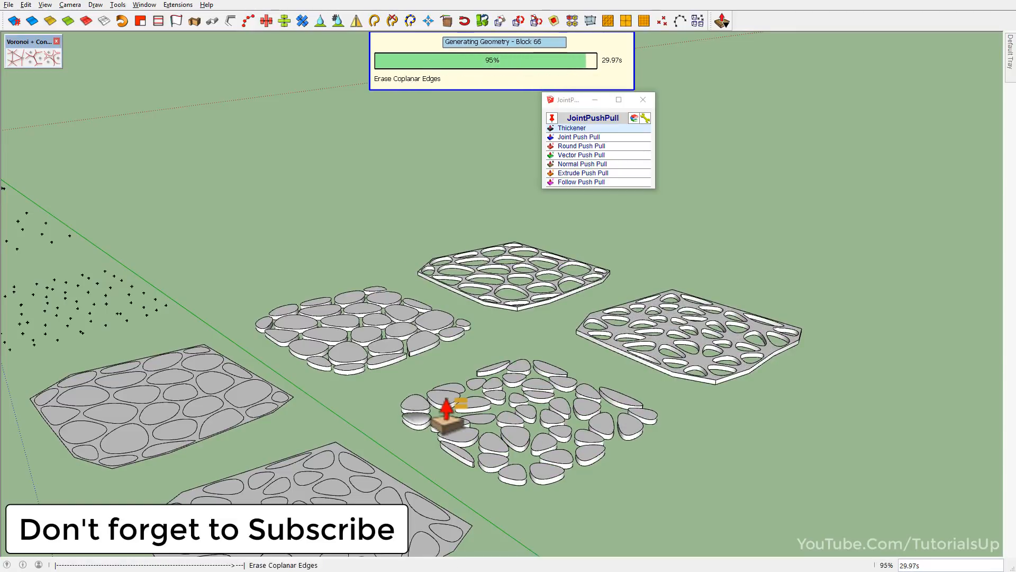
{"action": "key", "text": "space"}
Step: Clear the selection and inspect the thickened cells and frames up close and from several angles
{"action": "middle_click_drag", "start_coordinate": [521, 365], "coordinate": [488, 366]}
{"action": "scroll", "coordinate": [479, 370], "scroll_direction": "down", "scroll_amount": 2}
{"action": "scroll", "coordinate": [479, 370], "scroll_direction": "down", "scroll_amount": 1}
{"action": "left_click", "coordinate": [623, 432]}
{"action": "middle_click_drag", "start_coordinate": [529, 418], "coordinate": [606, 521]}
{"action": "scroll", "coordinate": [566, 370], "scroll_direction": "up", "scroll_amount": 5}
{"action": "scroll", "coordinate": [646, 214], "scroll_direction": "up", "scroll_amount": 1}
{"action": "middle_click_drag", "start_coordinate": [686, 313], "coordinate": [672, 424], "text": "shift"}
{"action": "scroll", "coordinate": [638, 487], "scroll_direction": "down", "scroll_amount": 3}
{"action": "middle_click_drag", "start_coordinate": [635, 500], "coordinate": [374, 223], "text": "shift"}
{"action": "middle_click_drag", "start_coordinate": [339, 413], "coordinate": [630, 267], "text": "shift"}
{"action": "scroll", "coordinate": [413, 408], "scroll_direction": "down", "scroll_amount": 3}
{"action": "middle_click_drag", "start_coordinate": [438, 408], "coordinate": [588, 424]}
{"action": "middle_click_drag", "start_coordinate": [437, 429], "coordinate": [746, 382], "text": "shift"}
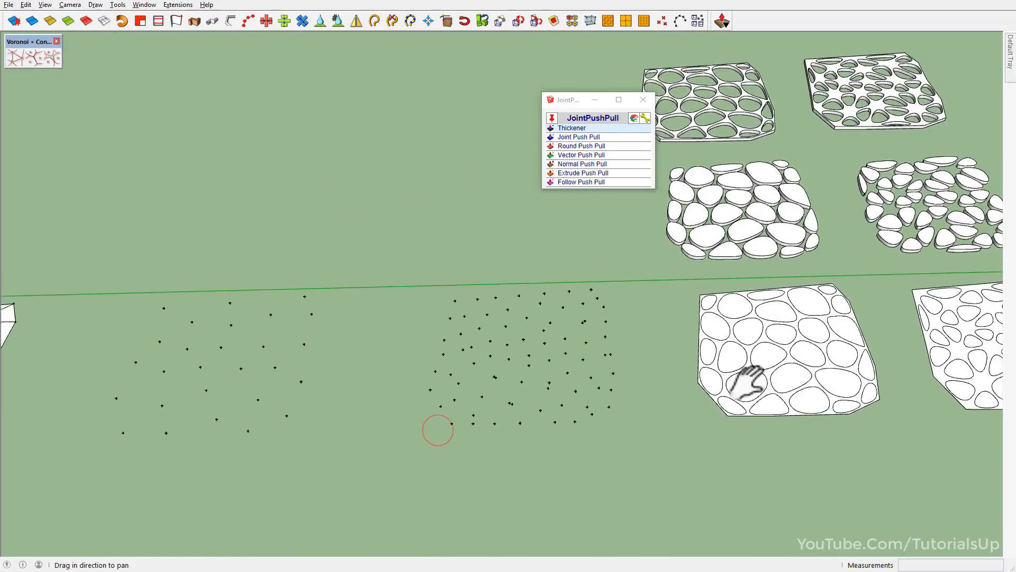
Step: Select the sparser set of construction points and generate Voronoi cells from it with Voronoi Cpoints - XY
{"action": "scroll", "coordinate": [746, 382], "scroll_direction": "down", "scroll_amount": 2}
{"action": "left_click_drag", "start_coordinate": [306, 281], "coordinate": [506, 456]}
{"action": "middle_click_drag", "start_coordinate": [507, 457], "coordinate": [347, 443]}
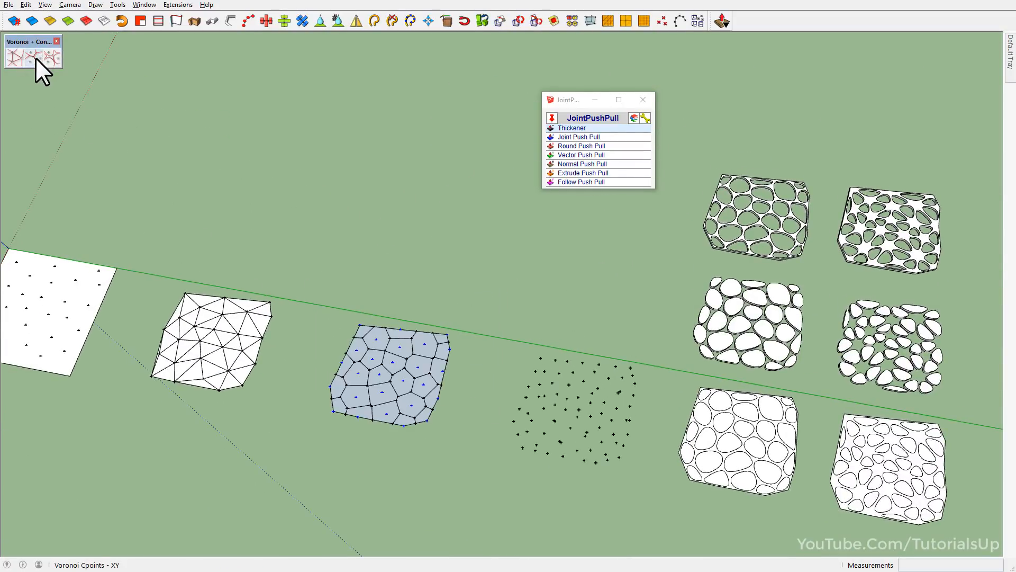
{"action": "scroll", "coordinate": [388, 344], "scroll_direction": "up", "scroll_amount": 4}
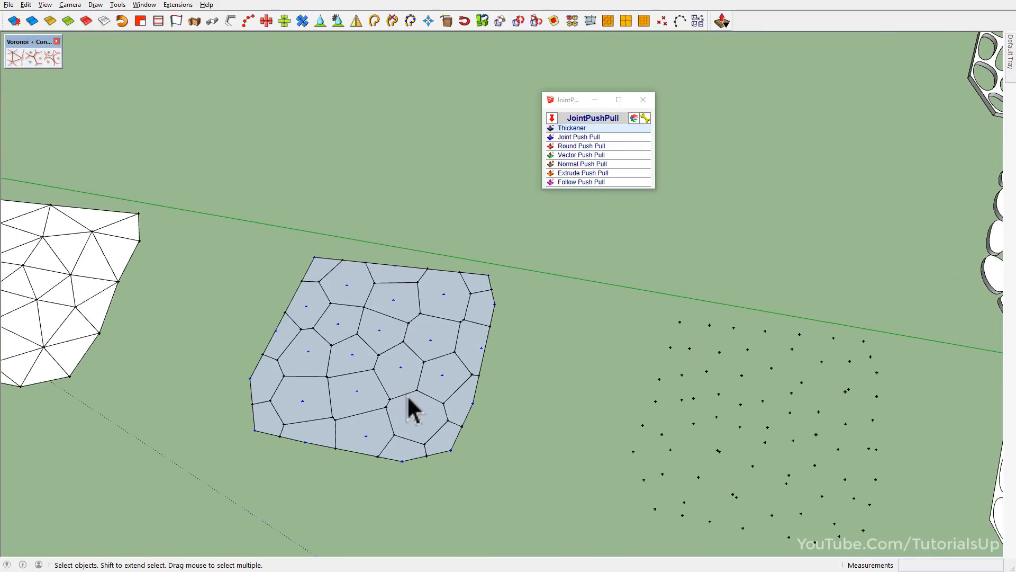
{"action": "scroll", "coordinate": [409, 400], "scroll_direction": "down", "scroll_amount": 2}
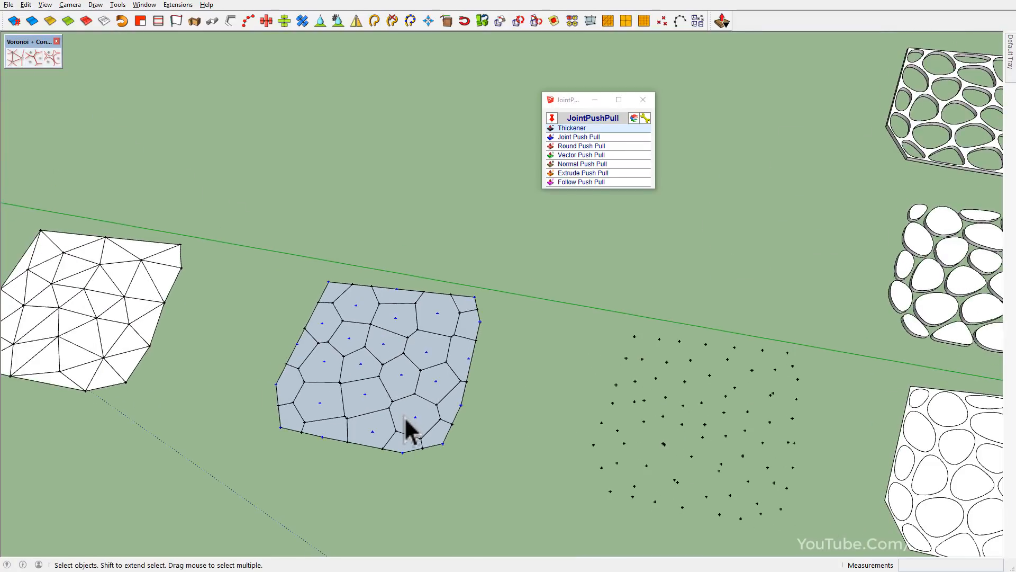
Step: Select all the generated Voronoi cell groups and explode them
{"action": "scroll", "coordinate": [390, 366], "scroll_direction": "up", "scroll_amount": 2}
{"action": "left_click", "coordinate": [393, 397]}
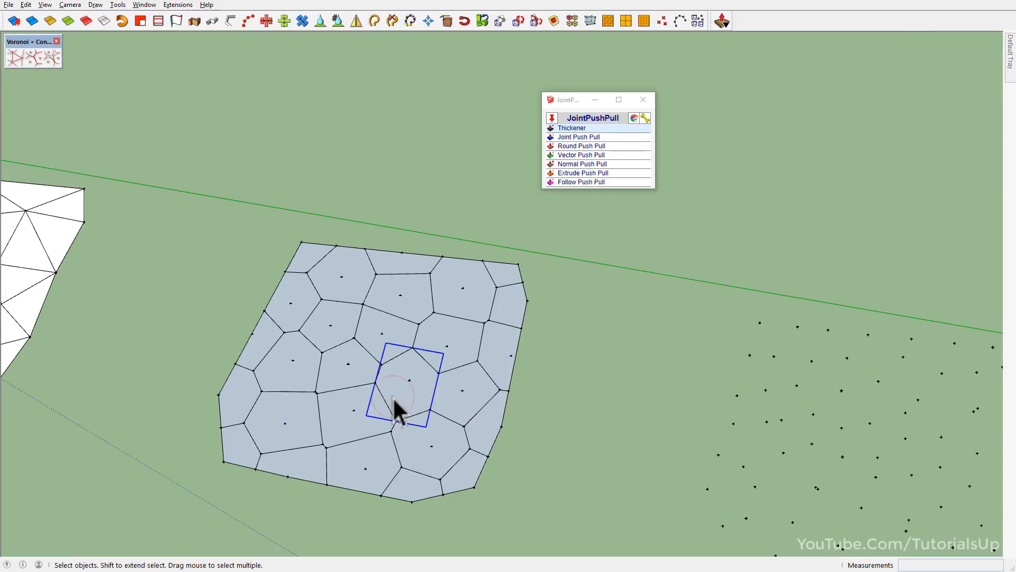
{"action": "scroll", "coordinate": [317, 328], "scroll_direction": "down", "scroll_amount": 3}
{"action": "left_click_drag", "start_coordinate": [268, 252], "coordinate": [487, 516]}
{"action": "right_click", "coordinate": [428, 360]}
{"action": "left_click", "coordinate": [461, 203]}
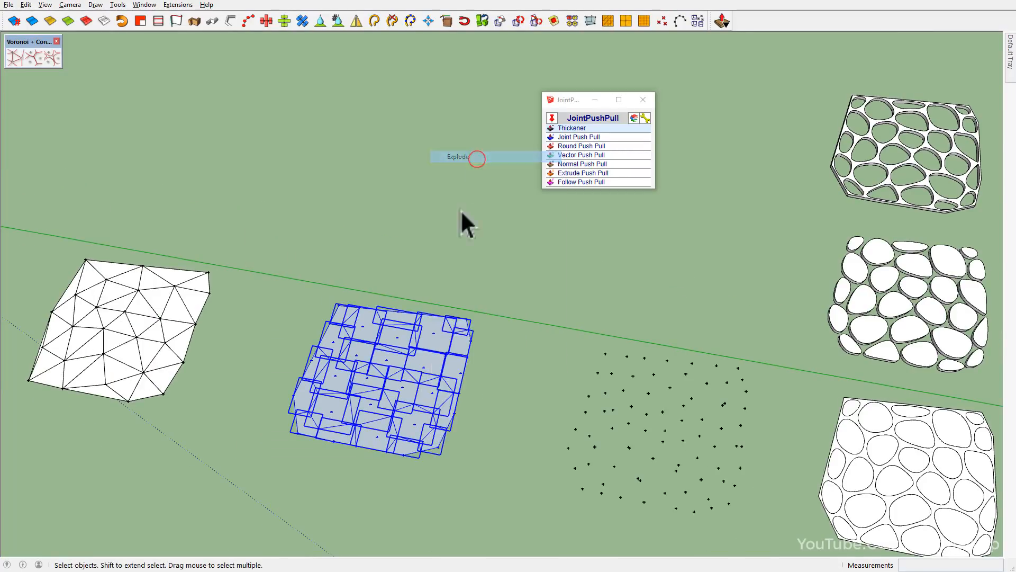
Step: Move the exploded Voronoi mesh off its construction points and clear the selection
{"action": "scroll", "coordinate": [414, 395], "scroll_direction": "down", "scroll_amount": 2}
{"action": "key", "text": "m"}
{"action": "left_click", "coordinate": [487, 365]}
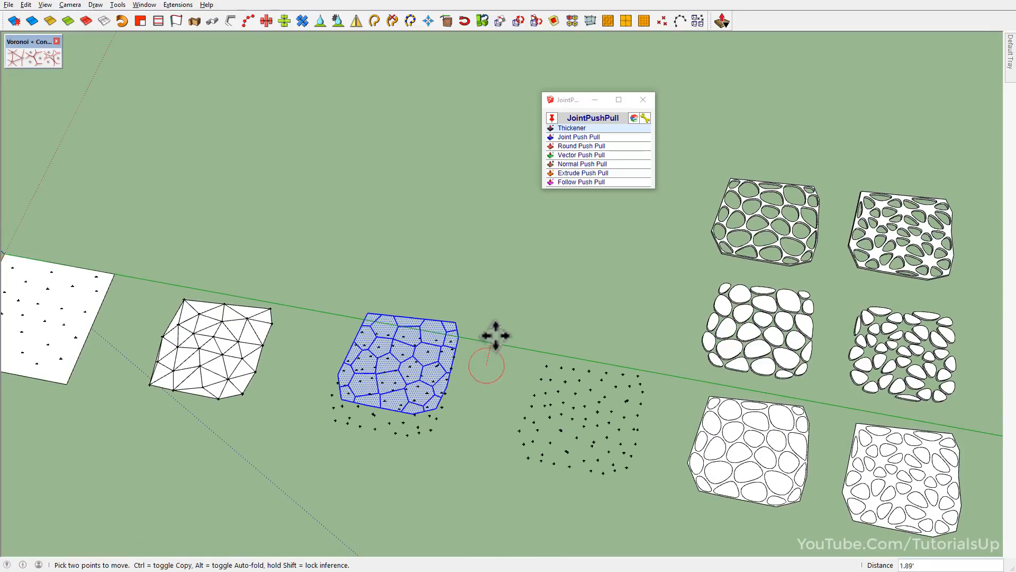
{"action": "middle_click_drag", "start_coordinate": [517, 256], "coordinate": [476, 390]}
{"action": "scroll", "coordinate": [543, 376], "scroll_direction": "up", "scroll_amount": 3}
{"action": "scroll", "coordinate": [543, 431], "scroll_direction": "up", "scroll_amount": 3}
{"action": "key", "text": "space"}
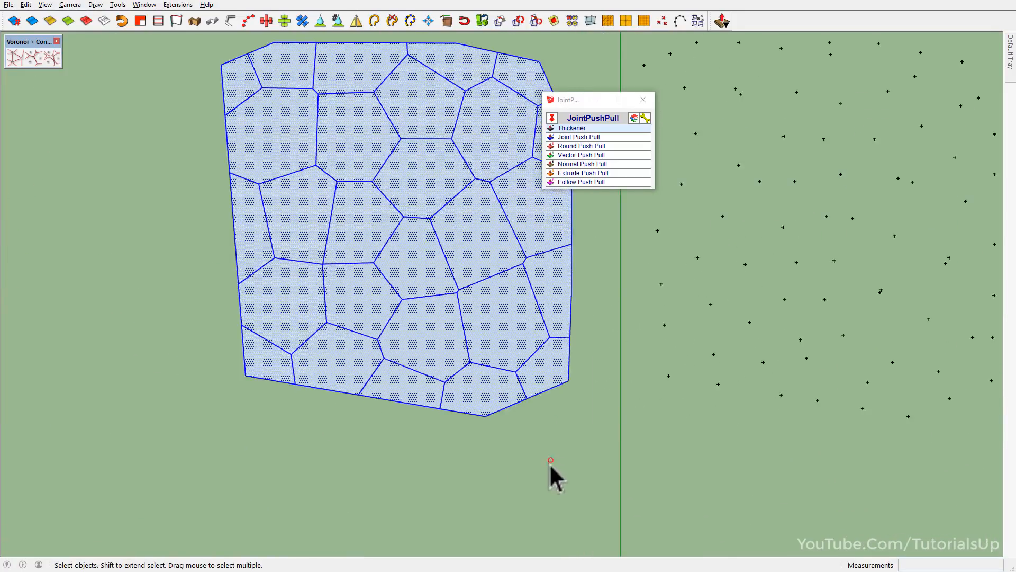
{"action": "left_click", "coordinate": [550, 460]}
Step: Lengthen two tiny edges at the mesh's central and left junctions by moving their vertices about 0.58' and 0.30'
{"action": "scroll", "coordinate": [418, 386], "scroll_direction": "down", "scroll_amount": 2}
{"action": "scroll", "coordinate": [429, 341], "scroll_direction": "up", "scroll_amount": 2}
{"action": "scroll", "coordinate": [432, 367], "scroll_direction": "up", "scroll_amount": 2}
{"action": "key", "text": "m"}
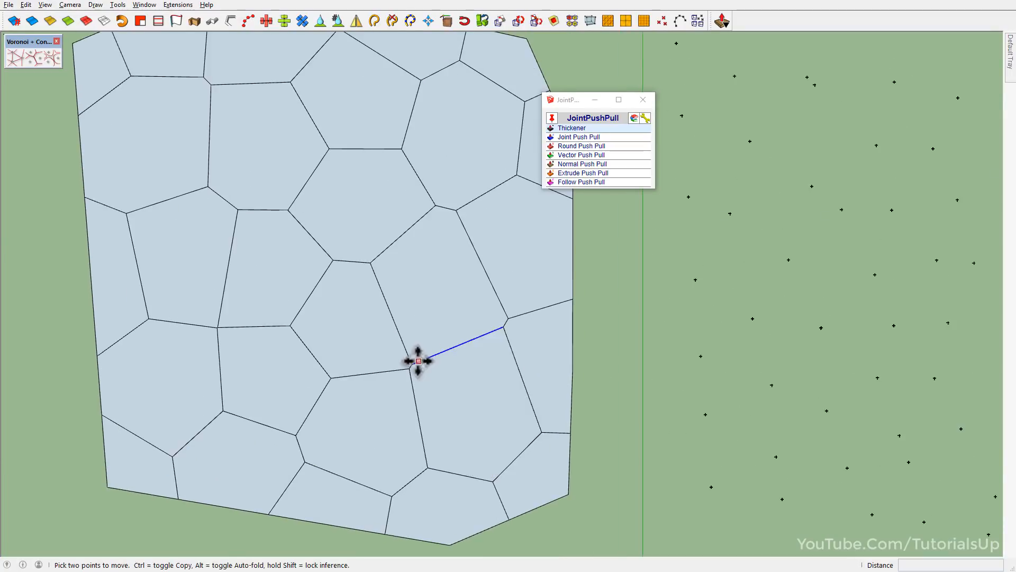
{"action": "left_click", "coordinate": [411, 365]}
{"action": "left_click", "coordinate": [422, 332]}
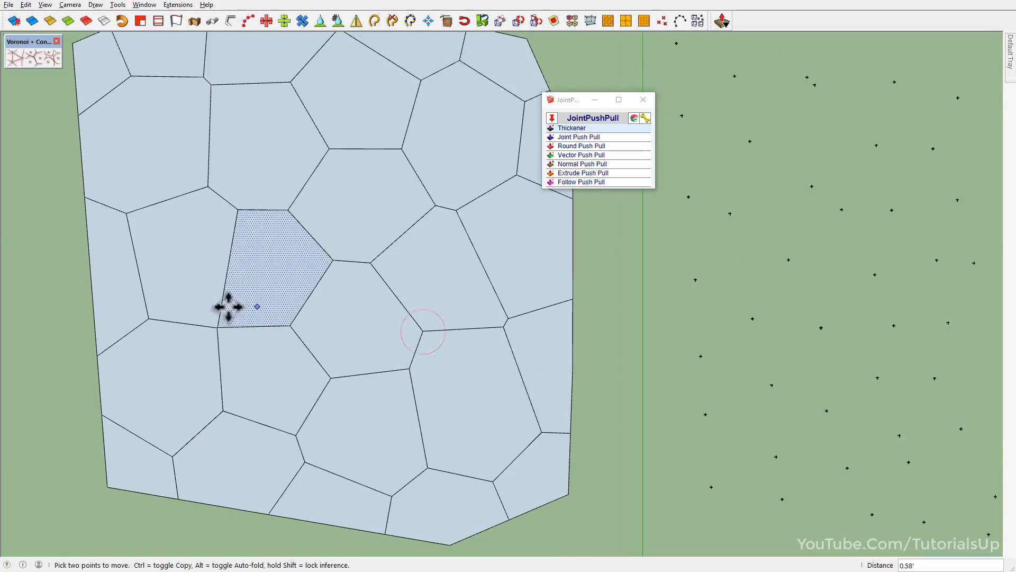
{"action": "scroll", "coordinate": [217, 324], "scroll_direction": "up", "scroll_amount": 2}
{"action": "left_click", "coordinate": [218, 327]}
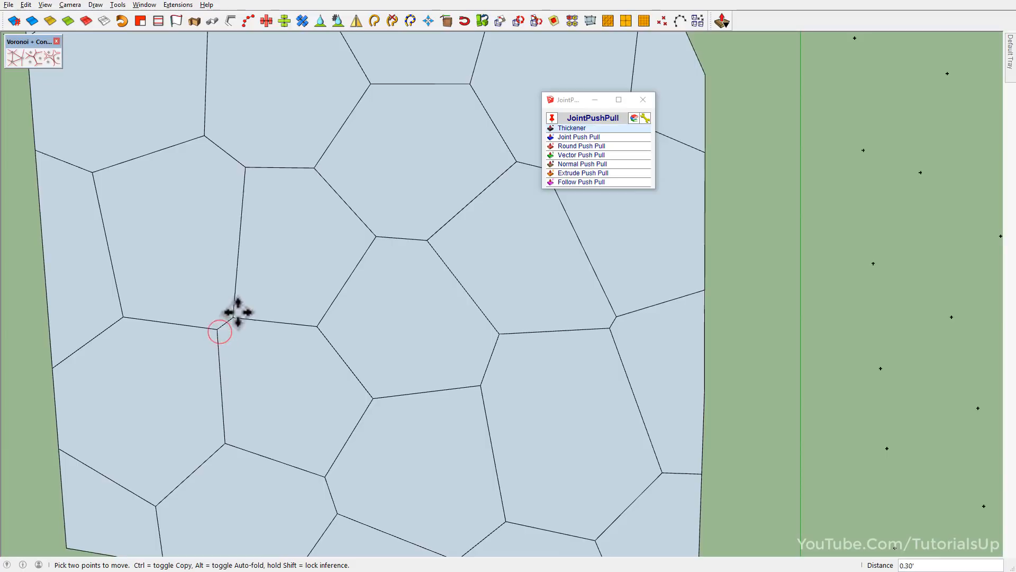
Step: Spread apart the close vertices at the upper-left junction of the Voronoi mesh to lengthen its short edge
{"action": "scroll", "coordinate": [315, 332], "scroll_direction": "down", "scroll_amount": 5}
{"action": "scroll", "coordinate": [248, 230], "scroll_direction": "up", "scroll_amount": 3}
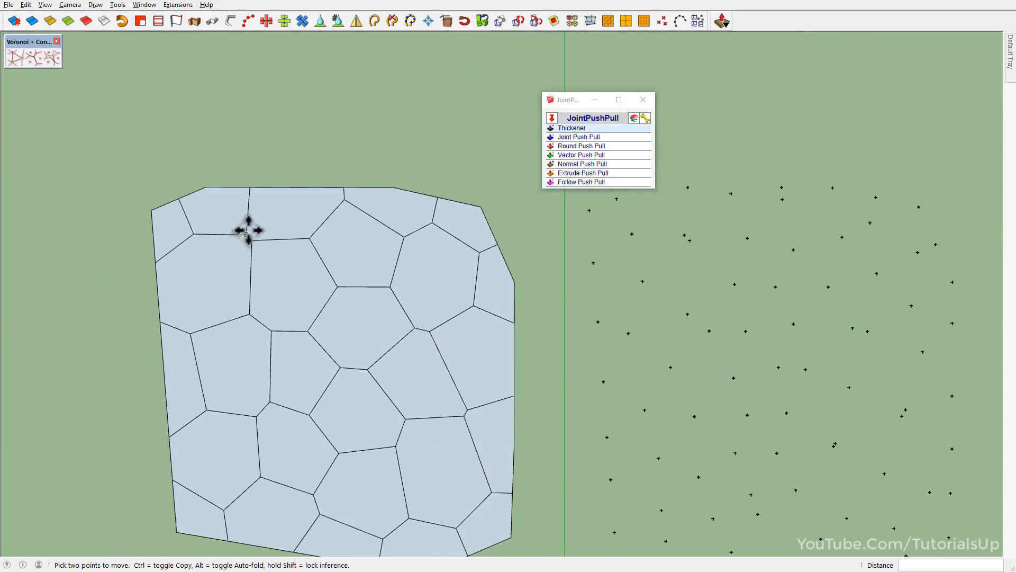
{"action": "left_click", "coordinate": [242, 228]}
{"action": "left_click", "coordinate": [257, 241]}
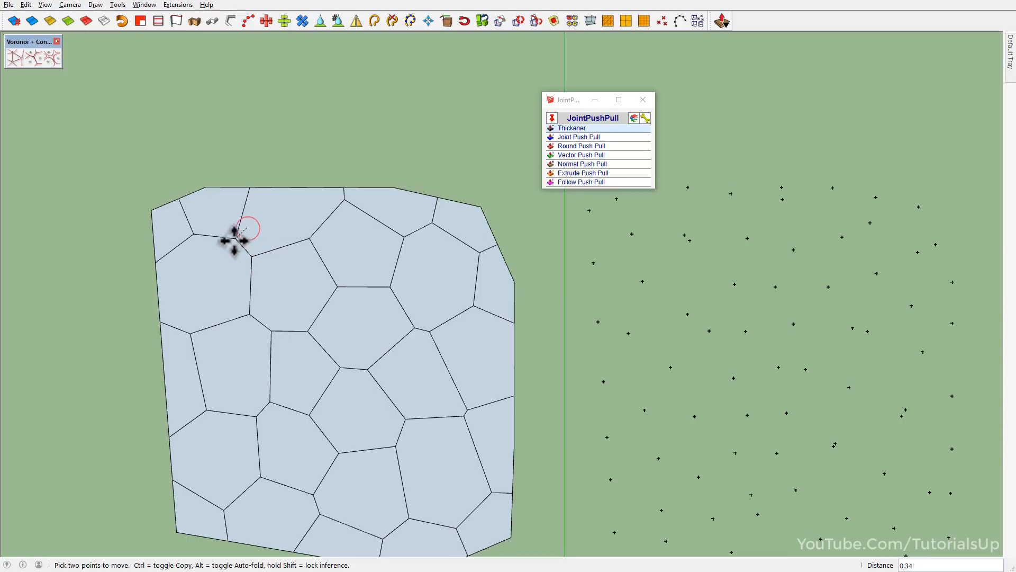
{"action": "left_click", "coordinate": [233, 237]}
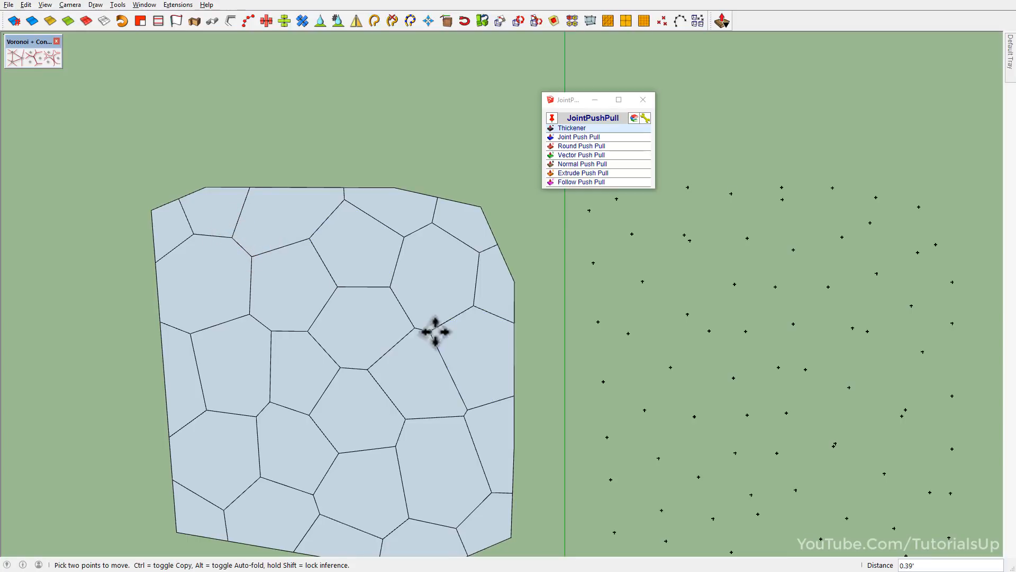
Step: Move the close vertices at the two junctions near the mesh's right border to lengthen their short edges
{"action": "left_click", "coordinate": [446, 338]}
{"action": "left_click", "coordinate": [465, 419]}
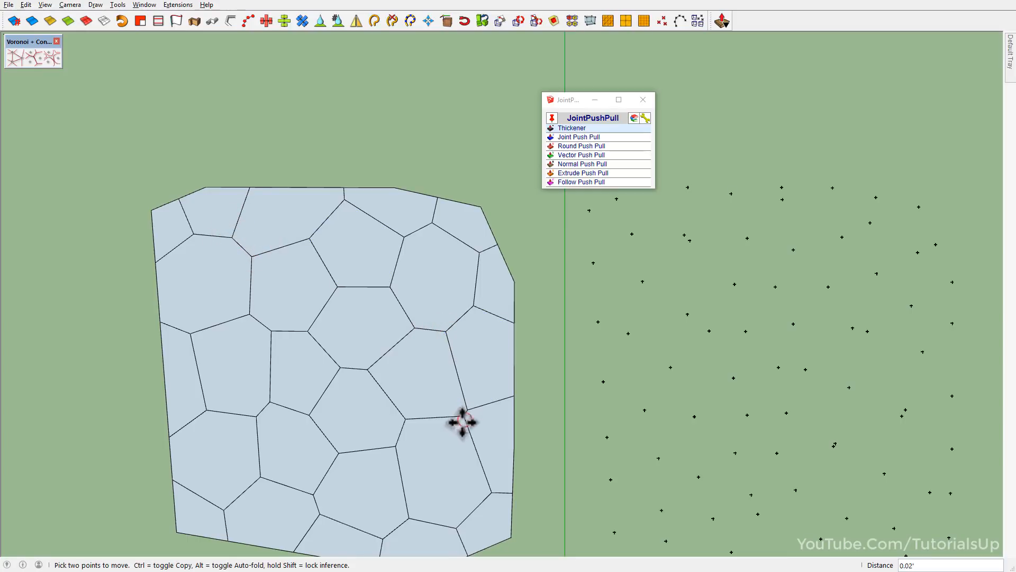
{"action": "left_click", "coordinate": [466, 410]}
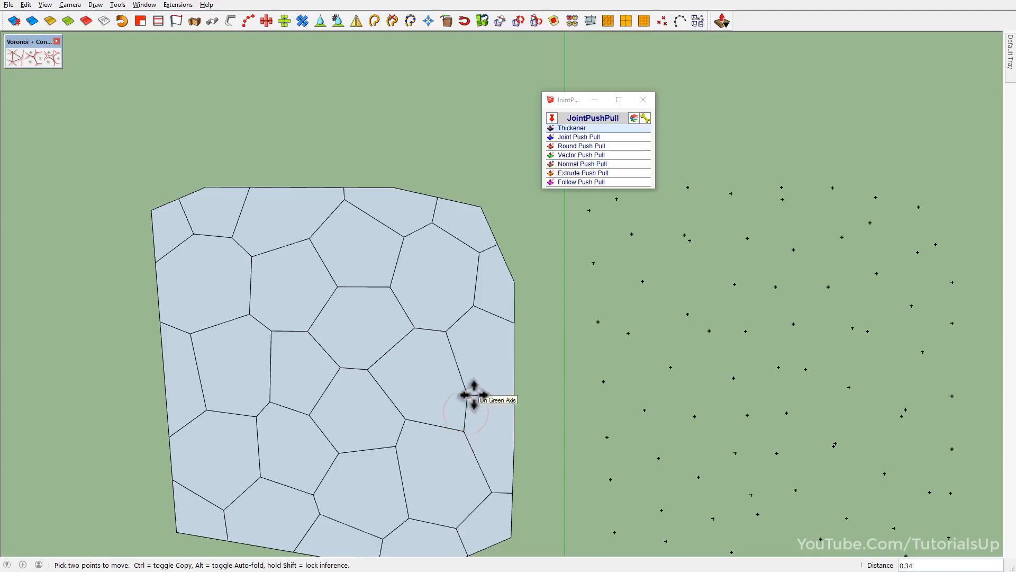
Step: Move the left-centre vertex where three cells meet about 0.22' to adjust the surrounding cell shapes
{"action": "scroll", "coordinate": [475, 339], "scroll_direction": "down", "scroll_amount": 2}
{"action": "scroll", "coordinate": [384, 475], "scroll_direction": "up", "scroll_amount": 2}
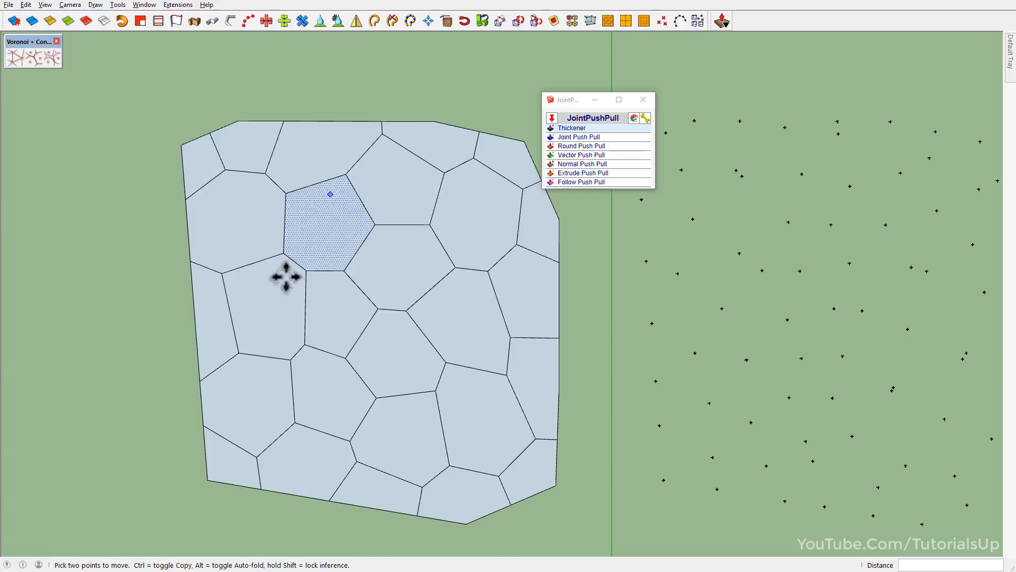
{"action": "left_click", "coordinate": [305, 343]}
{"action": "left_click", "coordinate": [311, 337]}
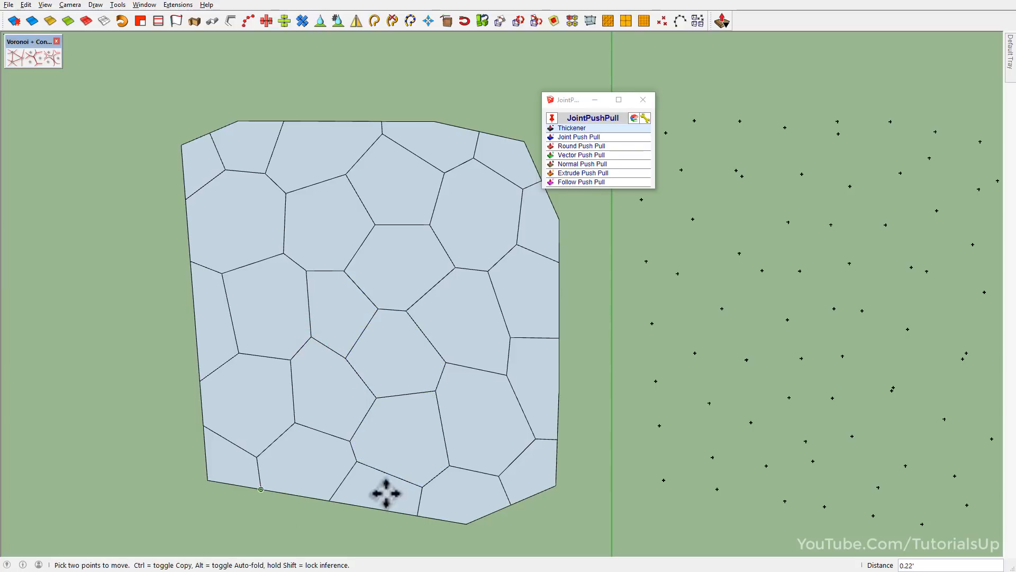
{"action": "scroll", "coordinate": [368, 420], "scroll_direction": "down", "scroll_amount": 1}
Step: Select the whole connected Voronoi mesh, reverse its faces and clear the selection
{"action": "key", "text": "space"}
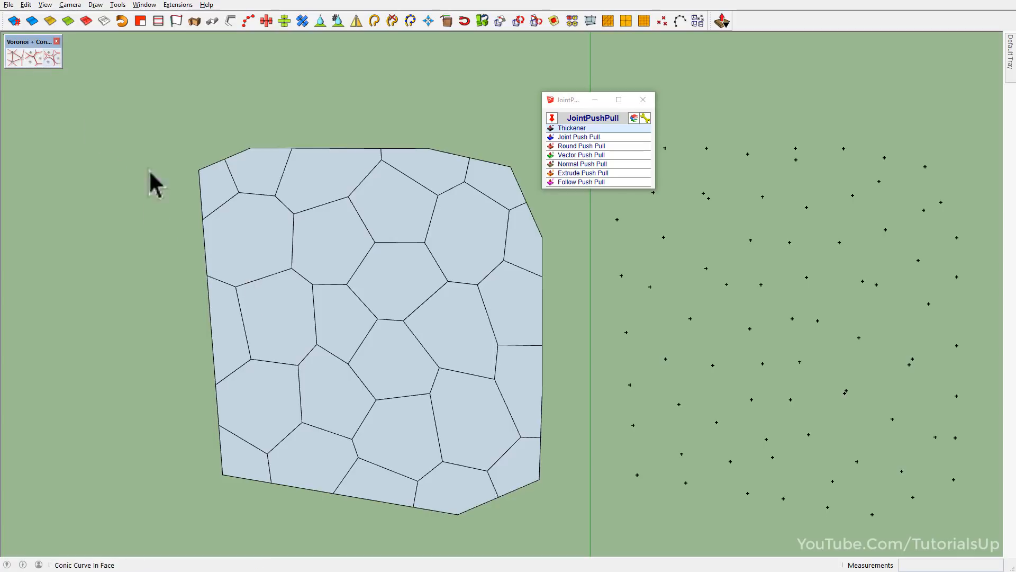
{"action": "triple_click", "coordinate": [256, 231]}
{"action": "left_click", "coordinate": [152, 380]}
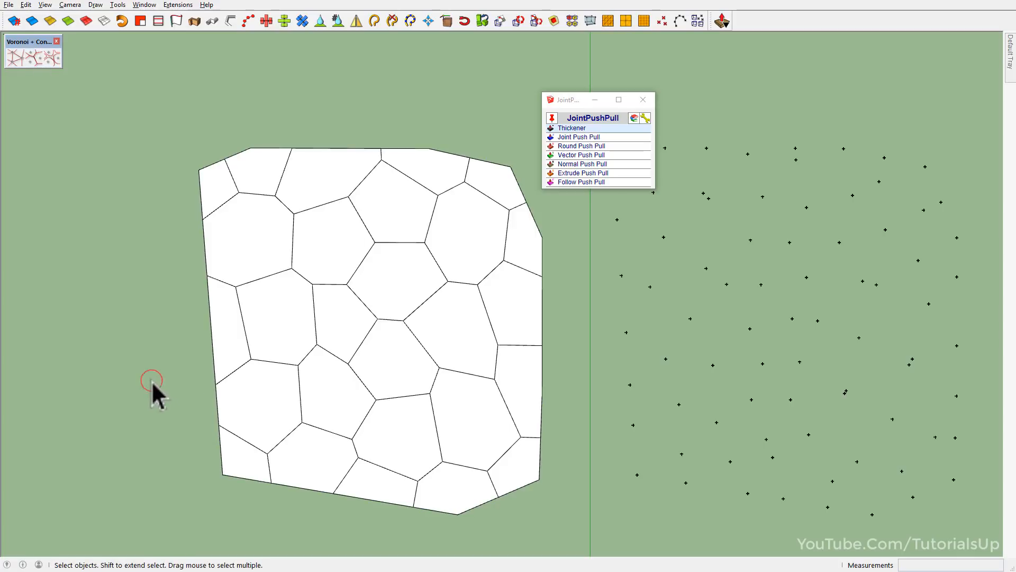
Step: Try the conic curves tool with a weight of 0.25 on four central cells of the Voronoi mesh
{"action": "left_click", "coordinate": [52, 56]}
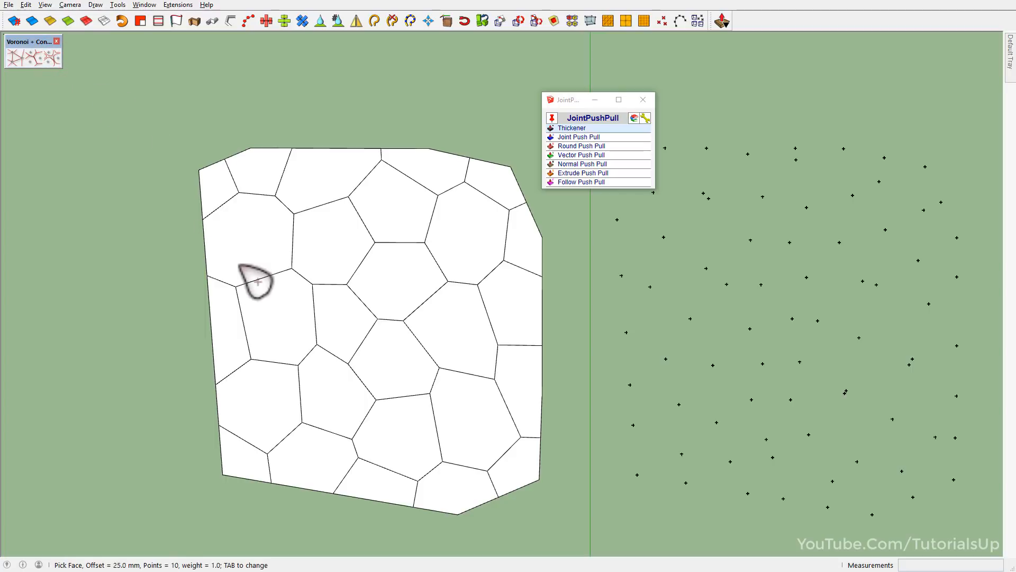
{"action": "key", "text": "Tab"}
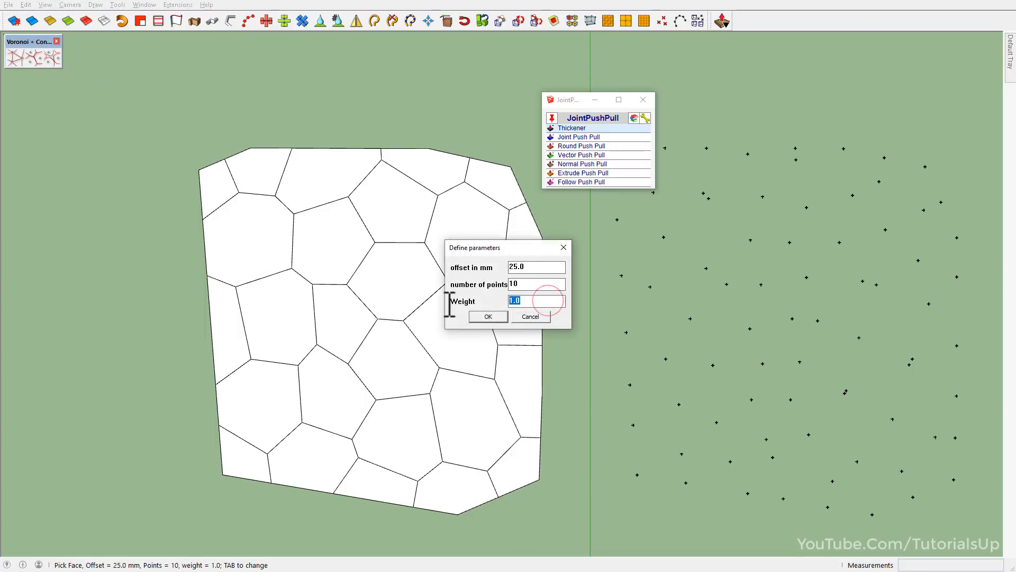
{"action": "type", "text": ".25"}
{"action": "left_click", "coordinate": [484, 317]}
{"action": "left_click", "coordinate": [450, 337]}
{"action": "left_click", "coordinate": [408, 284]}
{"action": "left_click", "coordinate": [330, 265]}
{"action": "left_click", "coordinate": [390, 208]}
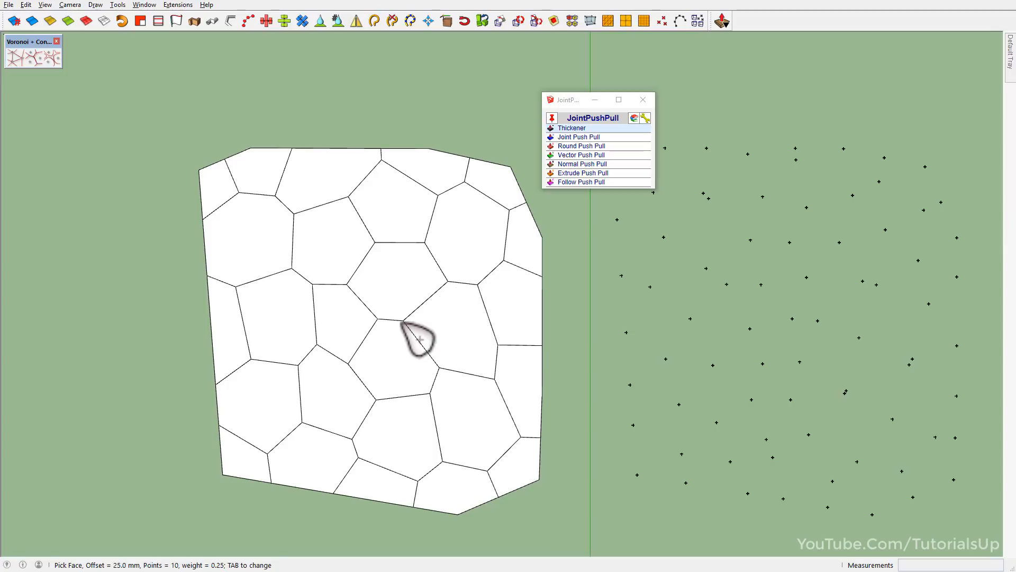
Step: Set the conic weight to 2.5 and generate offset conic curves inside the cells across the Voronoi mesh
{"action": "key", "text": "Tab"}
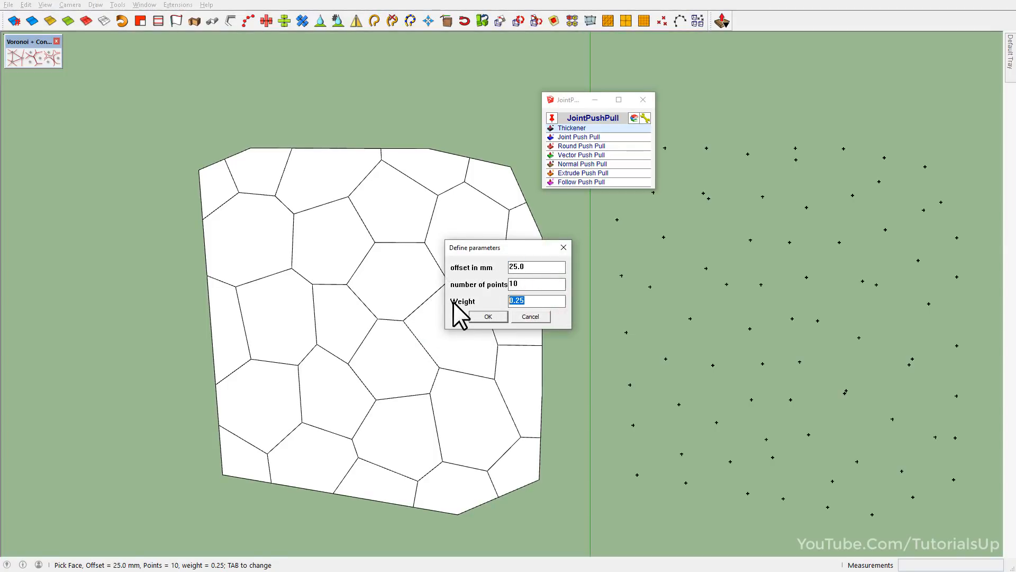
{"action": "type", "text": "2.5"}
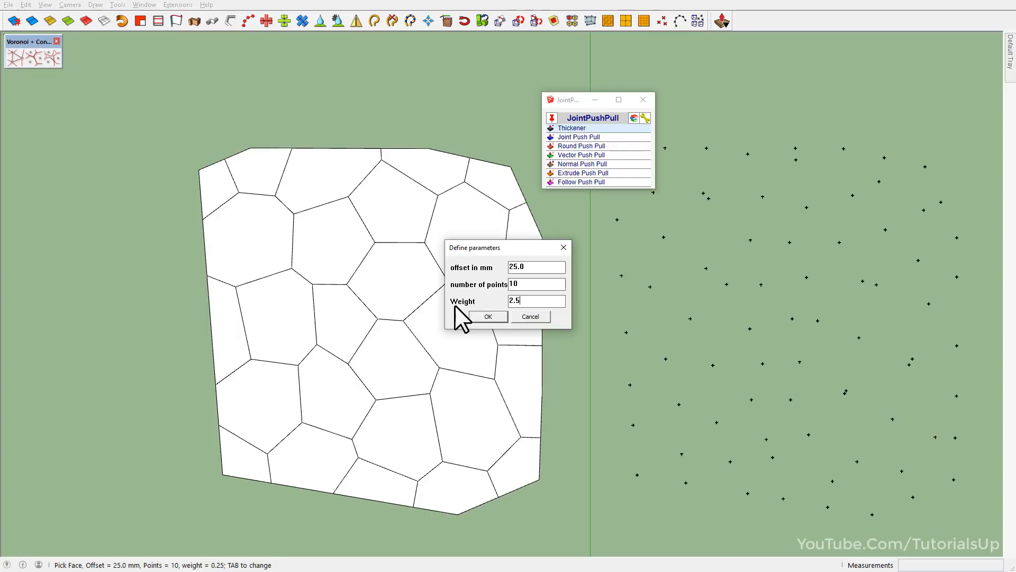
{"action": "left_click", "coordinate": [483, 317]}
{"action": "left_click", "coordinate": [412, 295]}
{"action": "left_click", "coordinate": [480, 253]}
{"action": "left_click", "coordinate": [397, 210]}
{"action": "left_click", "coordinate": [341, 226]}
{"action": "left_click", "coordinate": [325, 174]}
{"action": "left_click", "coordinate": [261, 234]}
{"action": "left_click", "coordinate": [259, 187]}
{"action": "left_click", "coordinate": [212, 188]}
{"action": "left_click", "coordinate": [218, 319]}
{"action": "left_click", "coordinate": [314, 321]}
{"action": "left_click", "coordinate": [285, 359]}
{"action": "left_click", "coordinate": [273, 401]}
{"action": "left_click", "coordinate": [296, 460]}
{"action": "left_click", "coordinate": [243, 460]}
{"action": "left_click", "coordinate": [346, 391]}
{"action": "left_click", "coordinate": [403, 444]}
{"action": "left_click", "coordinate": [404, 363]}
{"action": "left_click", "coordinate": [344, 324]}
{"action": "left_click", "coordinate": [438, 324]}
{"action": "left_click", "coordinate": [509, 311]}
{"action": "left_click", "coordinate": [517, 243]}
{"action": "left_click", "coordinate": [492, 185]}
{"action": "left_click", "coordinate": [451, 166]}
{"action": "left_click", "coordinate": [531, 390]}
{"action": "left_click", "coordinate": [469, 424]}
{"action": "left_click", "coordinate": [510, 464]}
{"action": "left_click", "coordinate": [463, 488]}
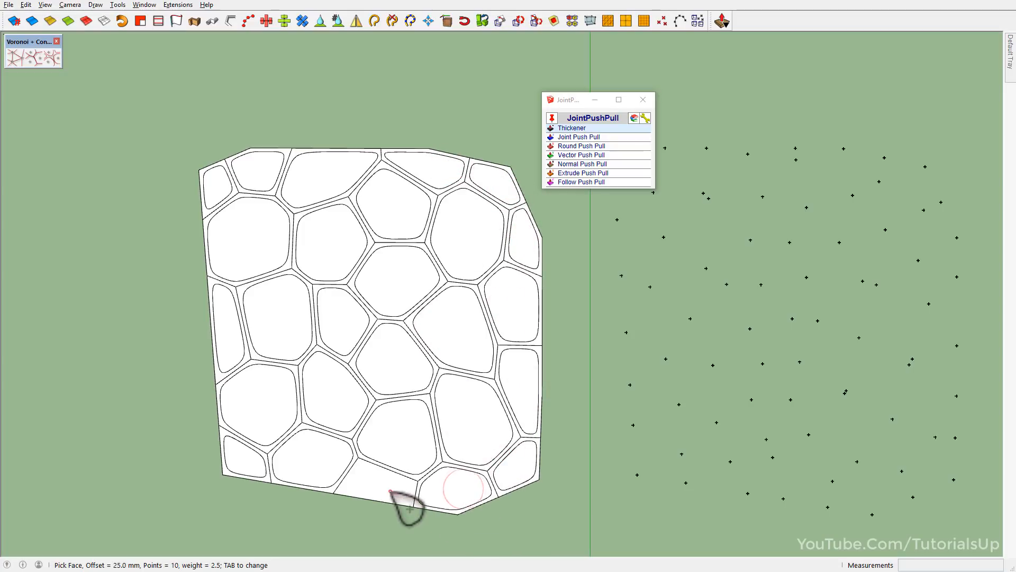
Step: Select the whole pattern, explode the conic cell groups and clear the Voronoi edges between the cells
{"action": "scroll", "coordinate": [472, 446], "scroll_direction": "down", "scroll_amount": 1}
{"action": "key", "text": "space"}
{"action": "left_click_drag", "start_coordinate": [211, 142], "coordinate": [553, 533]}
{"action": "right_click", "coordinate": [465, 381]}
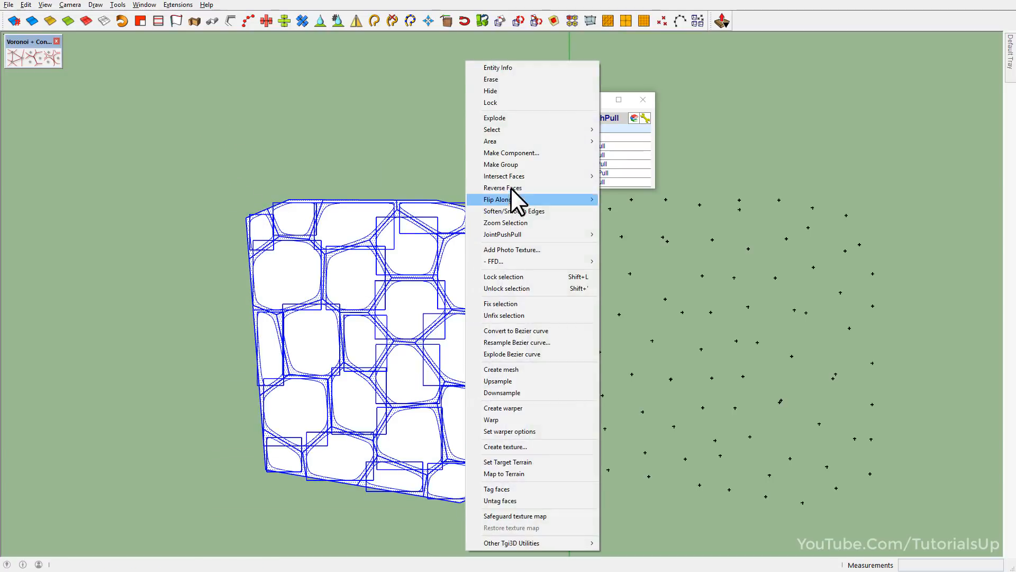
{"action": "left_click", "coordinate": [372, 188]}
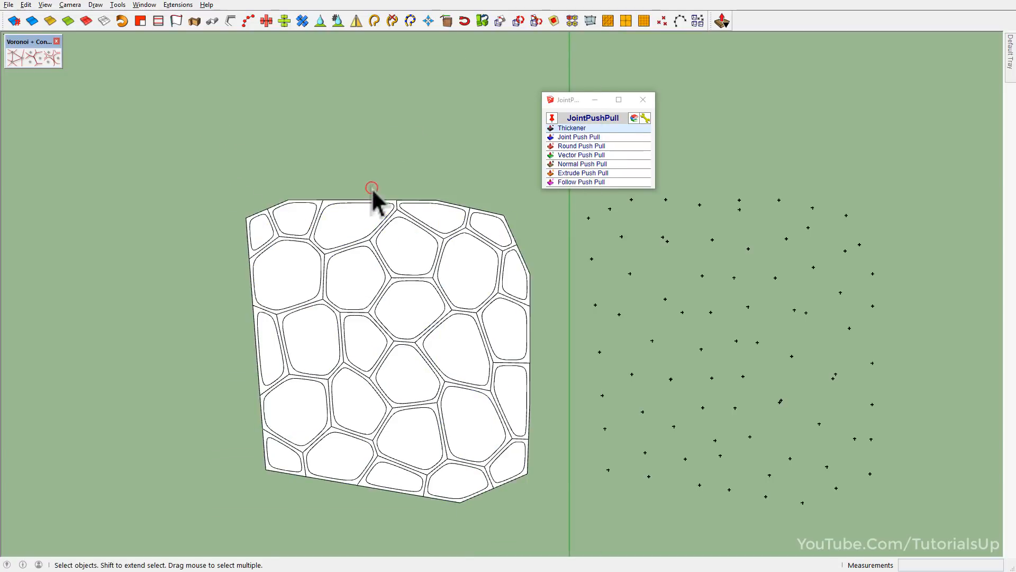
{"action": "left_click_drag", "start_coordinate": [174, 152], "coordinate": [527, 475]}
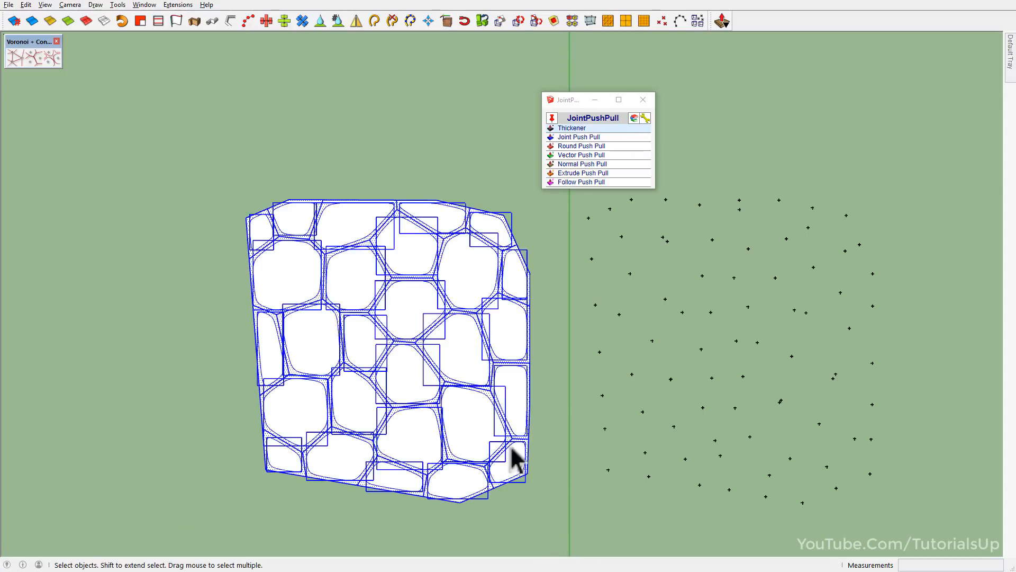
{"action": "right_click", "coordinate": [421, 306]}
{"action": "left_click", "coordinate": [461, 118]}
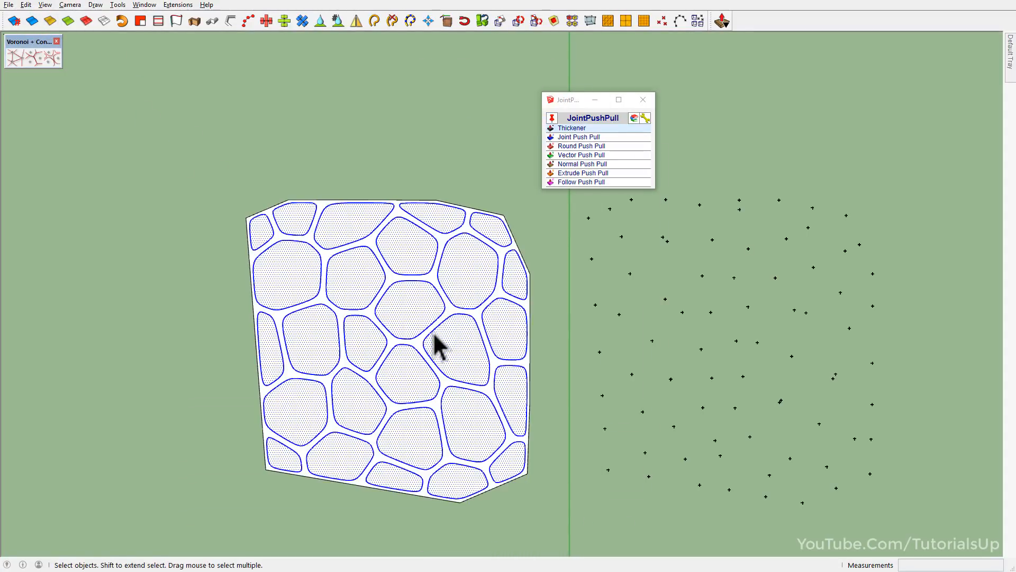
Step: Copy the selected rounded cells about 9.73' along the red axis, away from the frame
{"action": "scroll", "coordinate": [442, 355], "scroll_direction": "down", "scroll_amount": 5}
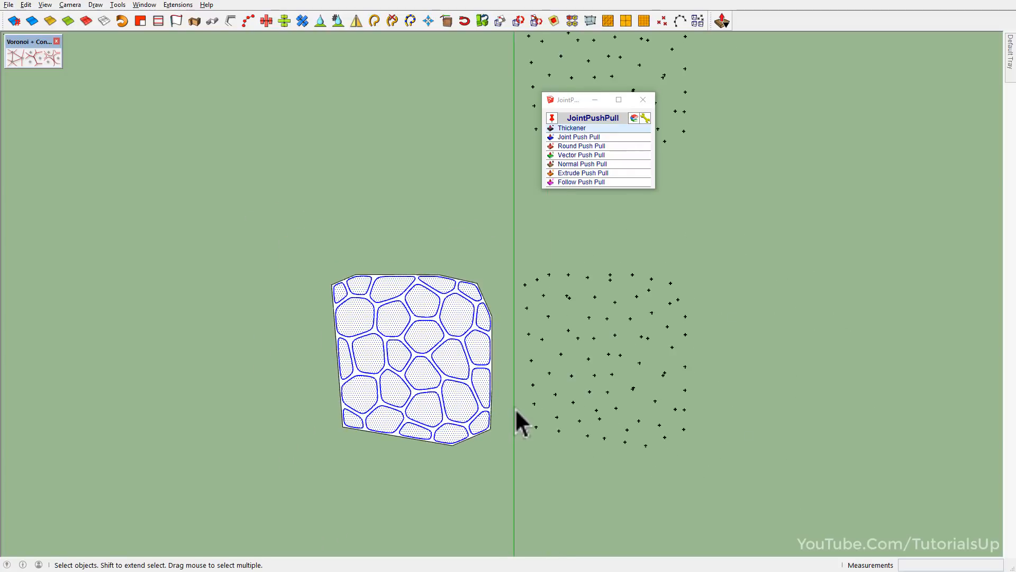
{"action": "mouse_move", "coordinate": [497, 431]}
{"action": "middle_mouse_down"}
{"action": "mouse_move", "coordinate": [442, 344]}
{"action": "mouse_move", "coordinate": [585, 484]}
{"action": "mouse_move", "coordinate": [422, 390]}
{"action": "mouse_move", "coordinate": [524, 326]}
{"action": "middle_mouse_up"}
{"action": "scroll", "coordinate": [522, 325], "scroll_direction": "up", "scroll_amount": 4}
{"action": "key", "text": "m"}
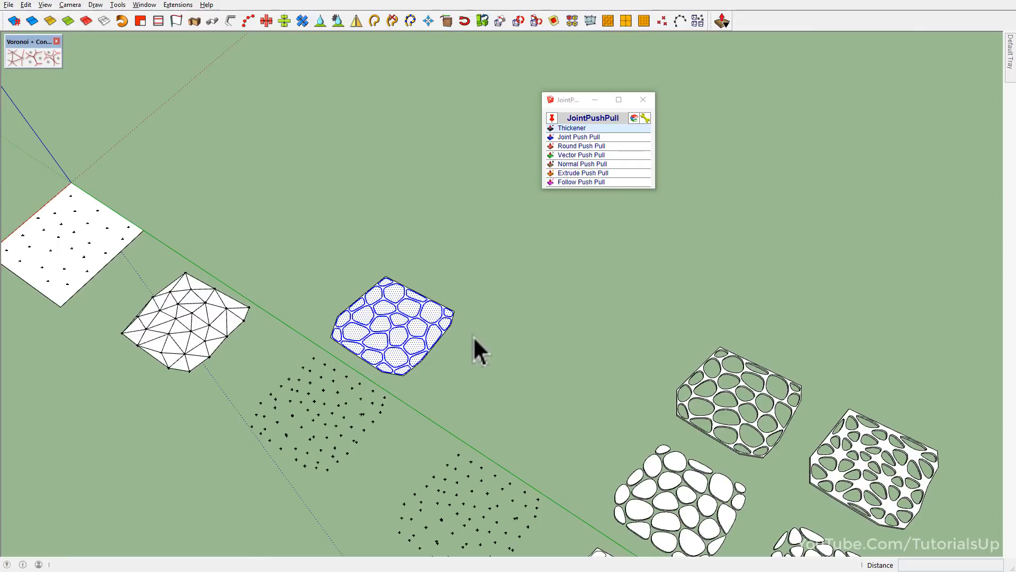
{"action": "left_click", "coordinate": [471, 335]}
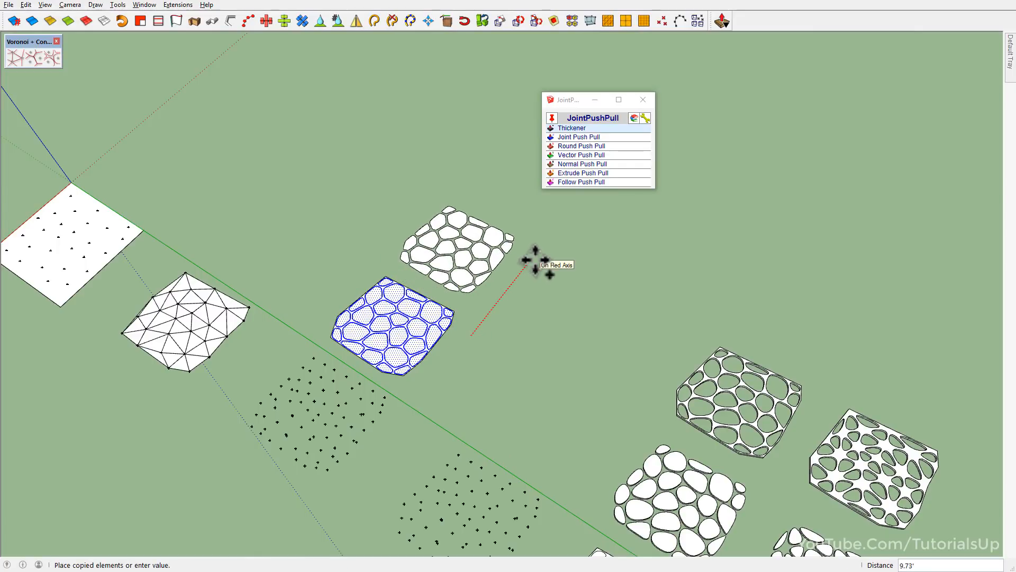
{"action": "left_click", "coordinate": [538, 261]}
Step: Select only the frame around the rounded cells and copy it into the row of earlier conic frames
{"action": "scroll", "coordinate": [446, 340], "scroll_direction": "up", "scroll_amount": 5}
{"action": "key", "text": "space"}
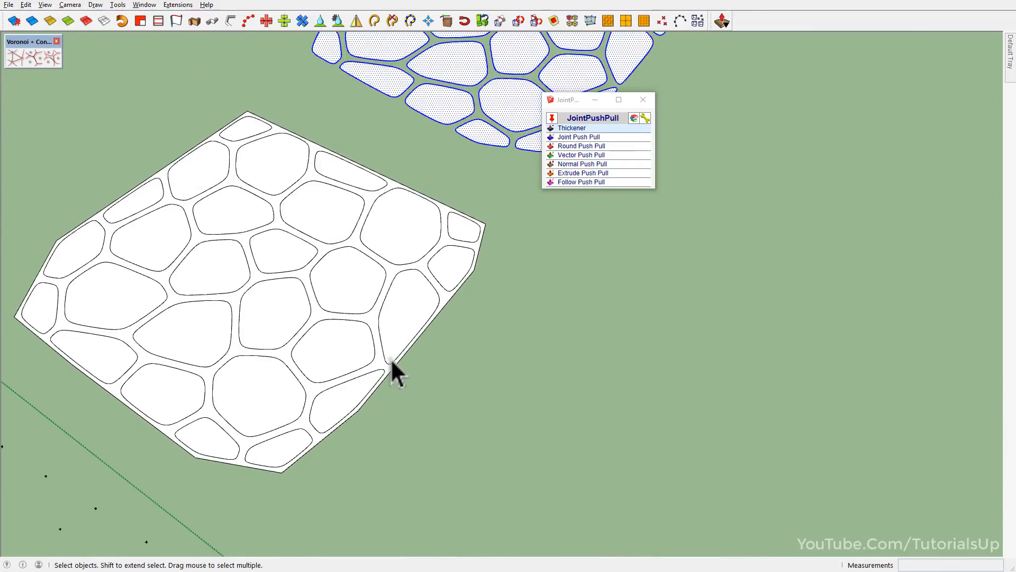
{"action": "left_click", "coordinate": [379, 363]}
{"action": "scroll", "coordinate": [373, 392], "scroll_direction": "down", "scroll_amount": 6}
{"action": "key", "text": "m"}
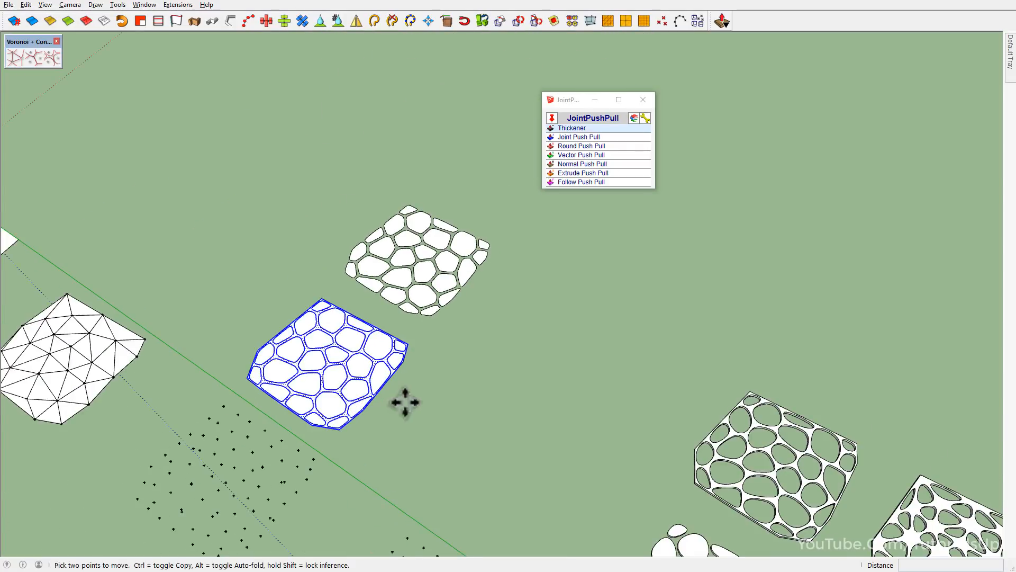
{"action": "key", "text": "ctrl"}
{"action": "left_click", "coordinate": [434, 392]}
{"action": "scroll", "coordinate": [465, 370], "scroll_direction": "down", "scroll_amount": 5}
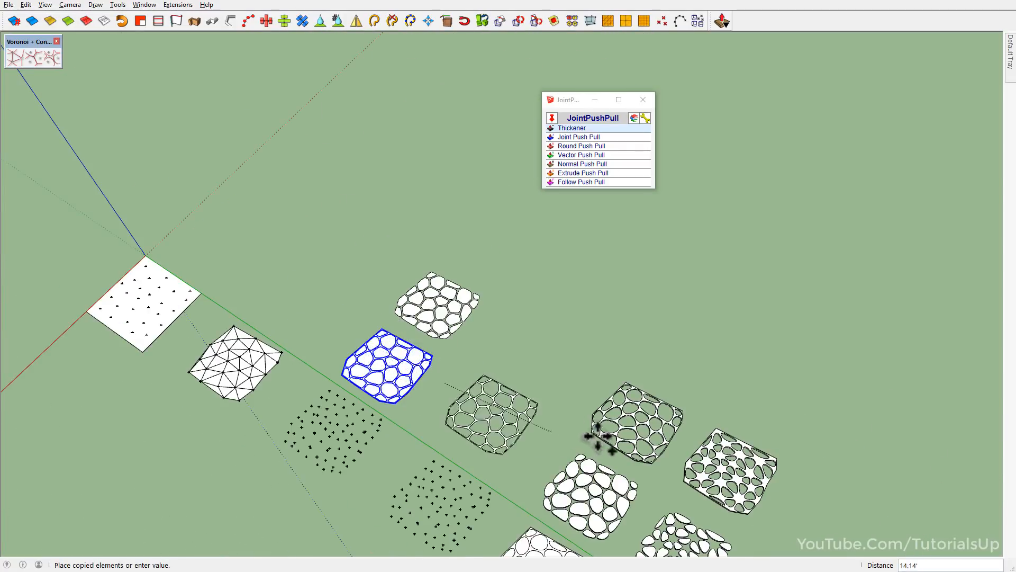
{"action": "left_click", "coordinate": [614, 387]}
Step: Examine the new frame's rounded openings from above, compared with the earlier conic frame
{"action": "middle_click_drag", "start_coordinate": [469, 390], "coordinate": [741, 540]}
{"action": "scroll", "coordinate": [452, 475], "scroll_direction": "down", "scroll_amount": 4}
{"action": "scroll", "coordinate": [447, 324], "scroll_direction": "up", "scroll_amount": 5}
{"action": "key", "text": "space"}
{"action": "left_click", "coordinate": [481, 385]}
{"action": "scroll", "coordinate": [345, 306], "scroll_direction": "up", "scroll_amount": 3}
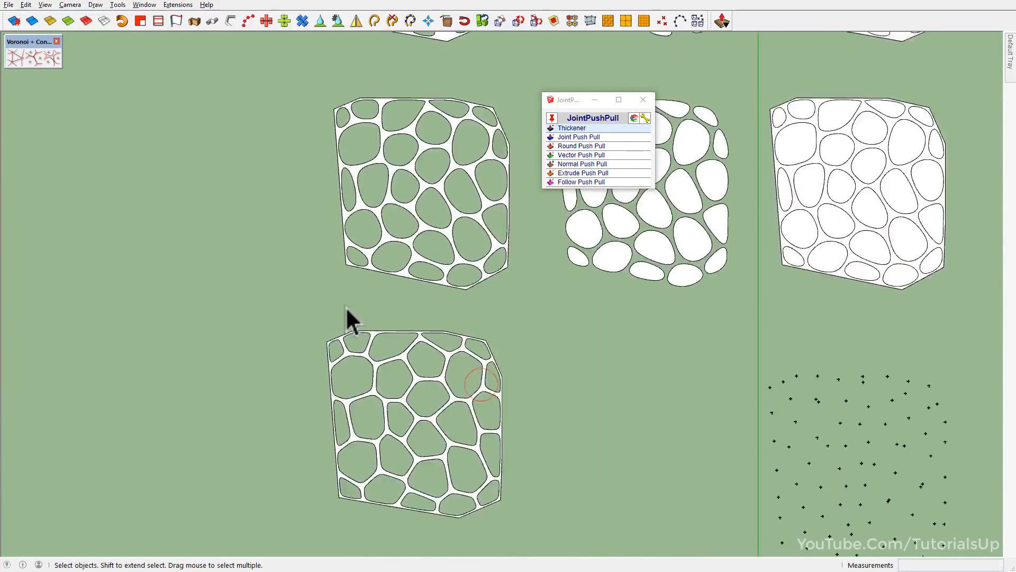
{"action": "scroll", "coordinate": [449, 281], "scroll_direction": "up", "scroll_amount": 3}
{"action": "key", "text": "h"}
{"action": "left_click_drag", "start_coordinate": [442, 198], "coordinate": [330, 393]}
{"action": "left_click_drag", "start_coordinate": [395, 340], "coordinate": [387, 56]}
{"action": "left_click_drag", "start_coordinate": [372, 347], "coordinate": [425, 116]}
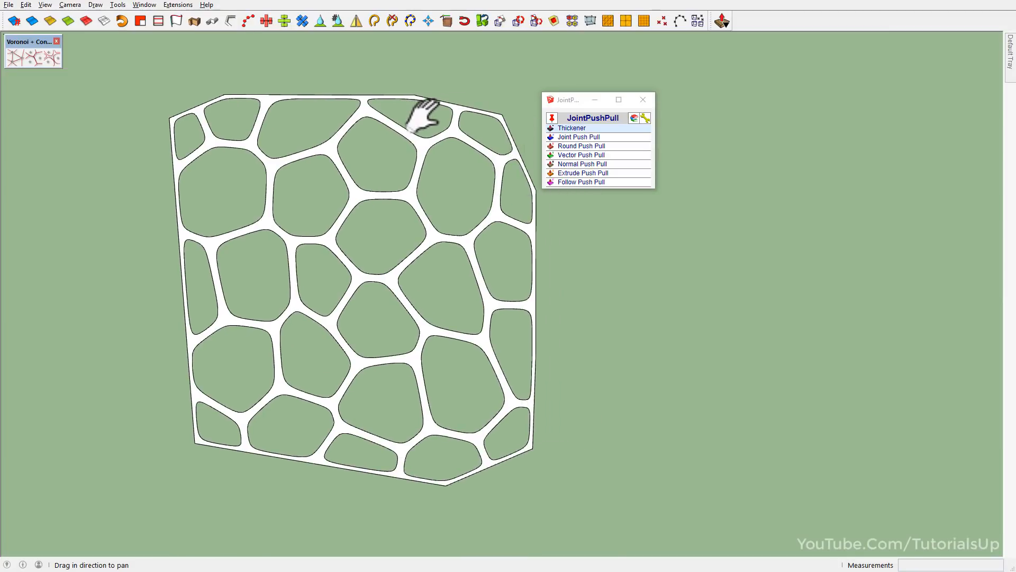
Step: Review the full set of conic cell and frame patterns and close the JointPushPull palette
{"action": "scroll", "coordinate": [378, 298], "scroll_direction": "down", "scroll_amount": 3}
{"action": "scroll", "coordinate": [439, 298], "scroll_direction": "down", "scroll_amount": 3}
{"action": "middle_click_drag", "start_coordinate": [443, 297], "coordinate": [338, 288]}
{"action": "middle_click_drag", "start_coordinate": [783, 408], "coordinate": [642, 351]}
{"action": "scroll", "coordinate": [638, 353], "scroll_direction": "down", "scroll_amount": 5}
{"action": "scroll", "coordinate": [426, 319], "scroll_direction": "up", "scroll_amount": 4}
{"action": "middle_click_drag", "start_coordinate": [528, 343], "coordinate": [483, 372]}
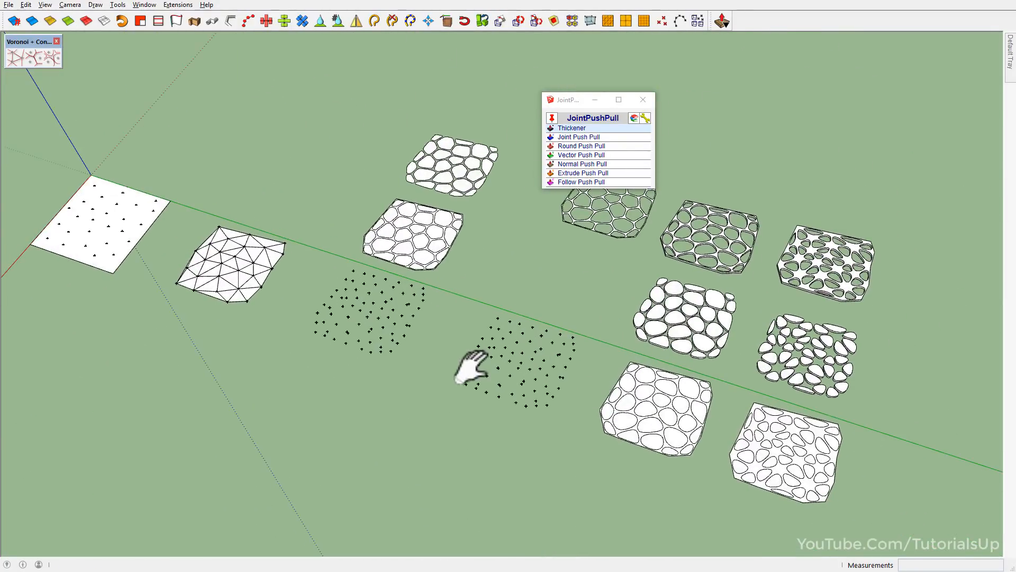
{"action": "left_click_drag", "start_coordinate": [471, 366], "coordinate": [494, 377]}
{"action": "left_click", "coordinate": [649, 96]}
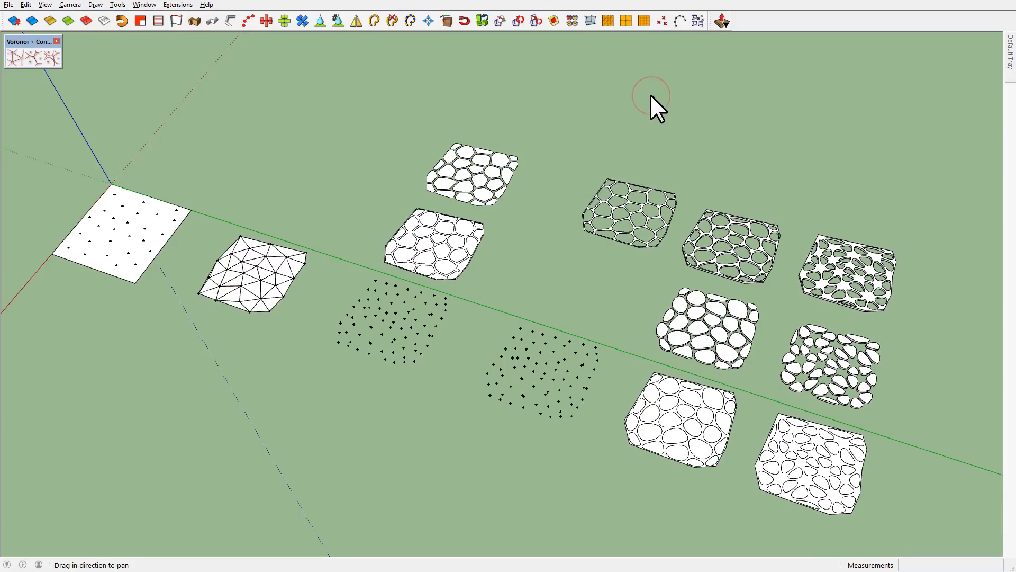